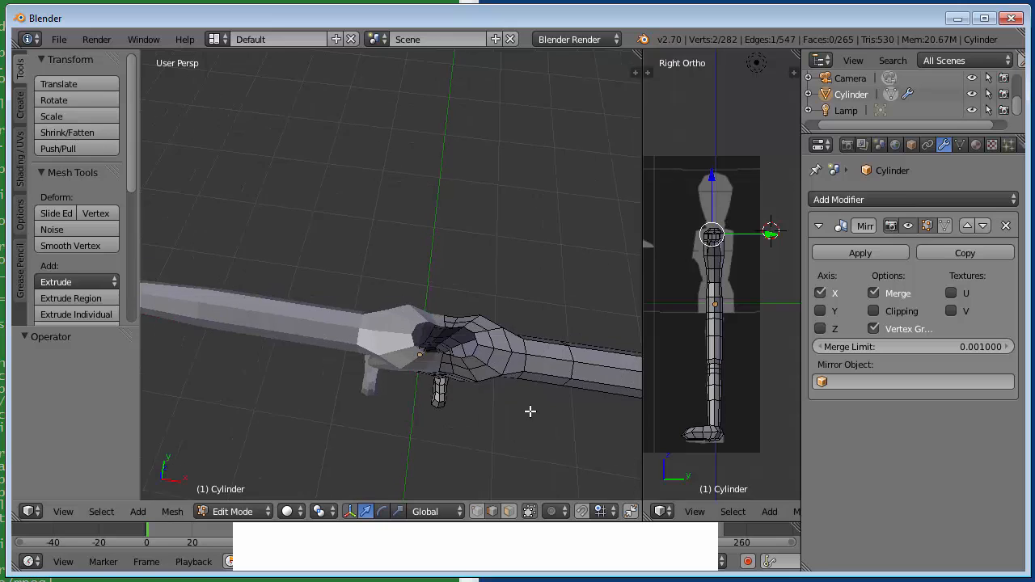
Step: Select the edge loop around the open hole at the top of the torso and fill it with a face
shift+middle_drag(561, 342, 476, 386)
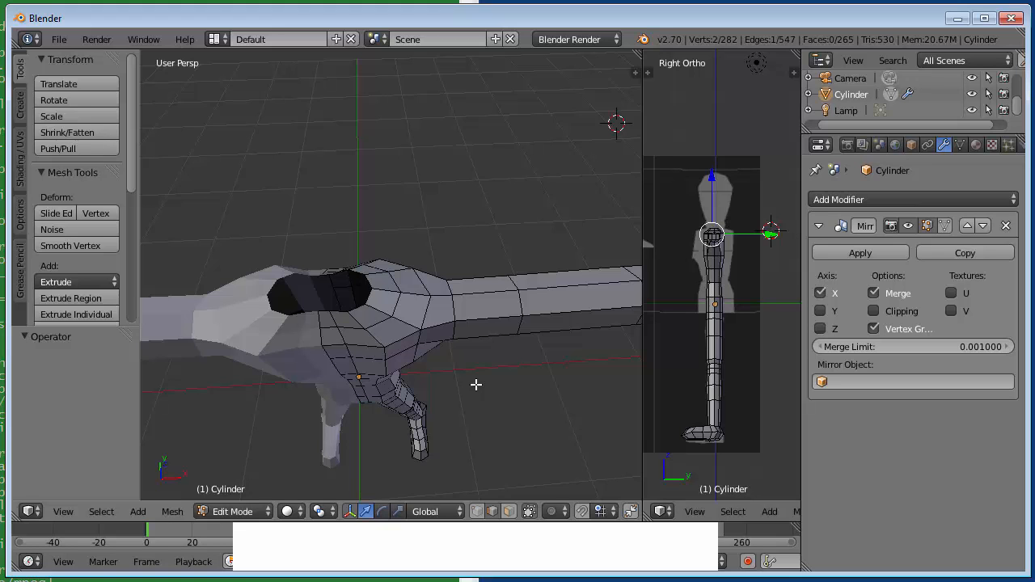
middle_drag(434, 238, 532, 286)
middle_drag(598, 445, 570, 437)
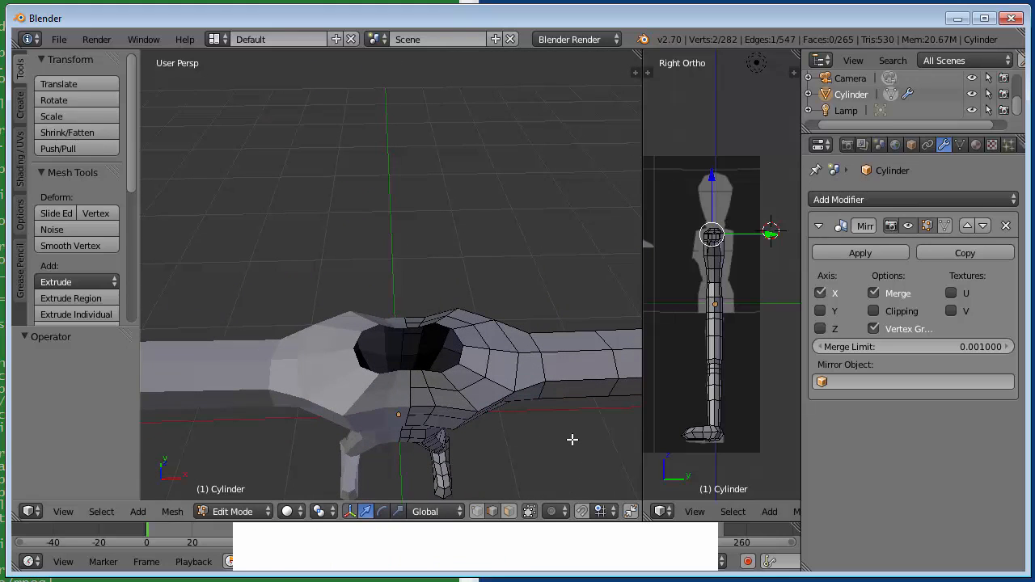
alt+right_click(414, 369)
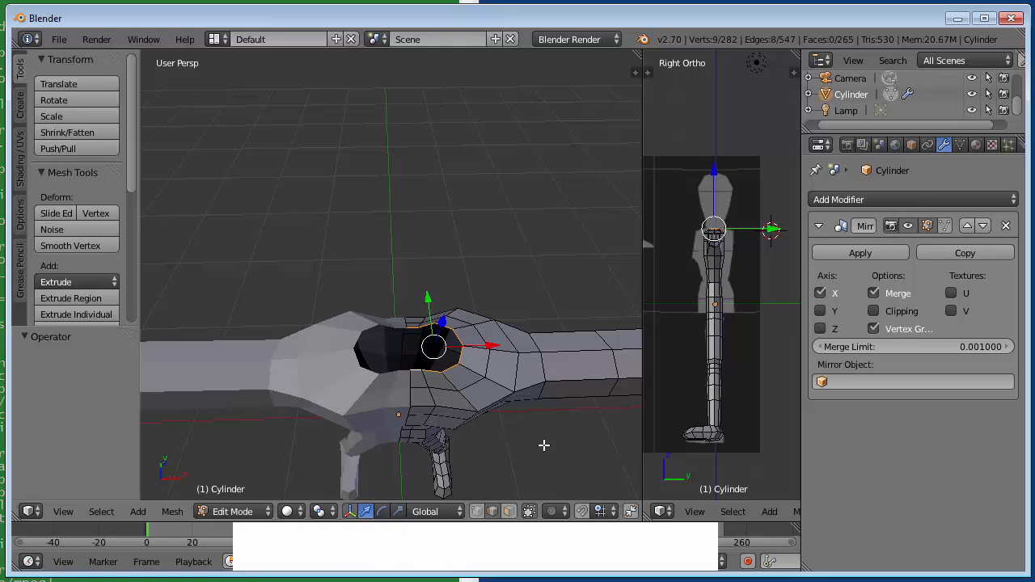
key(f)
middle_drag(545, 431, 529, 433)
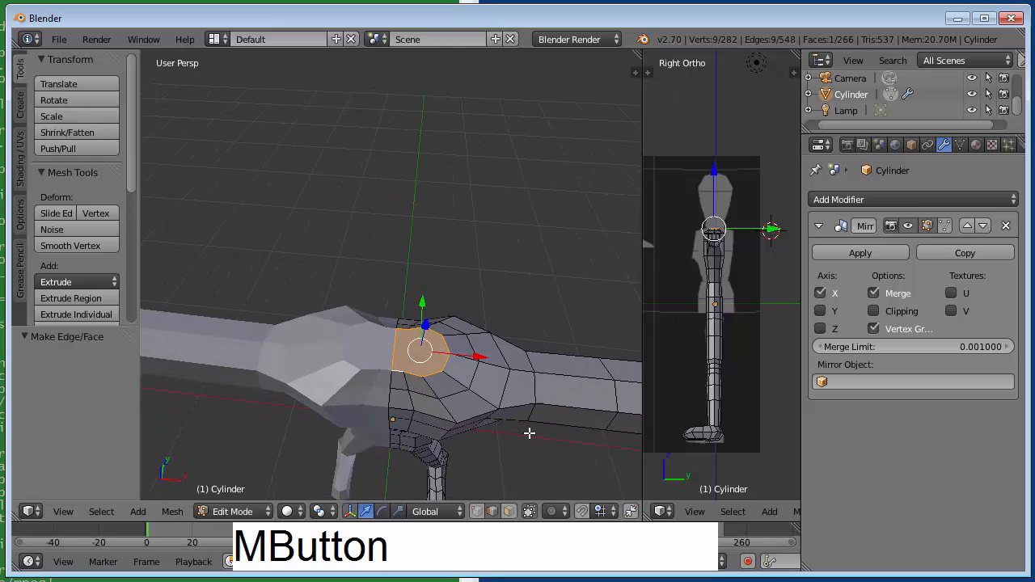
Step: Knife three separate front-to-back cuts across the new top face, joining its opposite front and back vertices
middle_drag(494, 393, 511, 432)
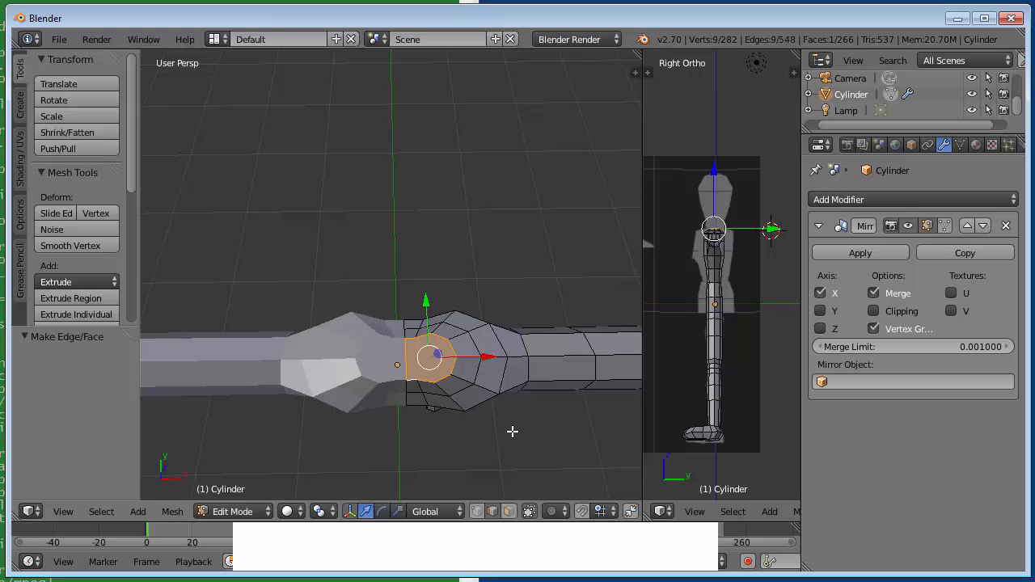
key(k)
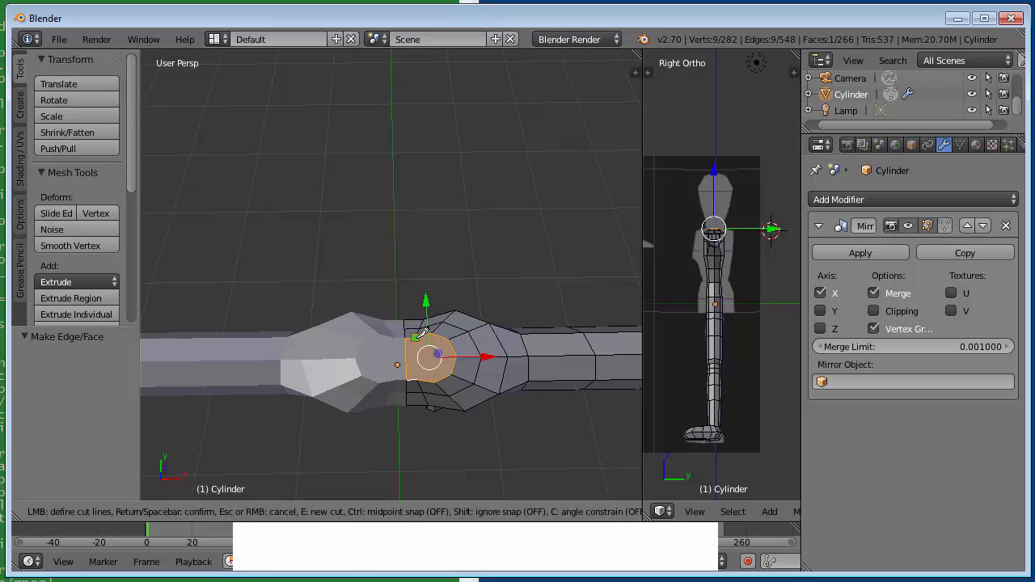
click(422, 333)
click(422, 371)
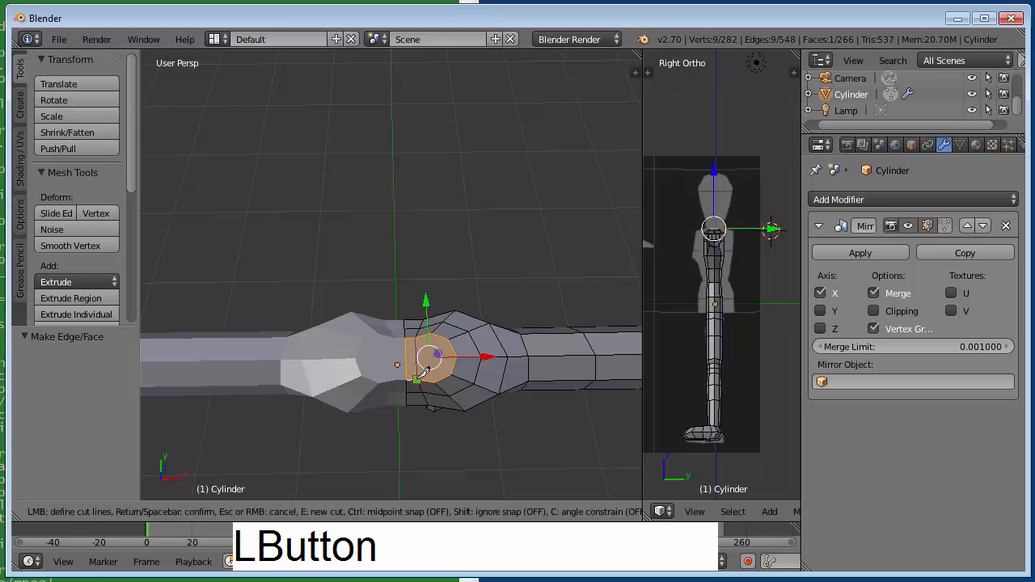
key(Return)
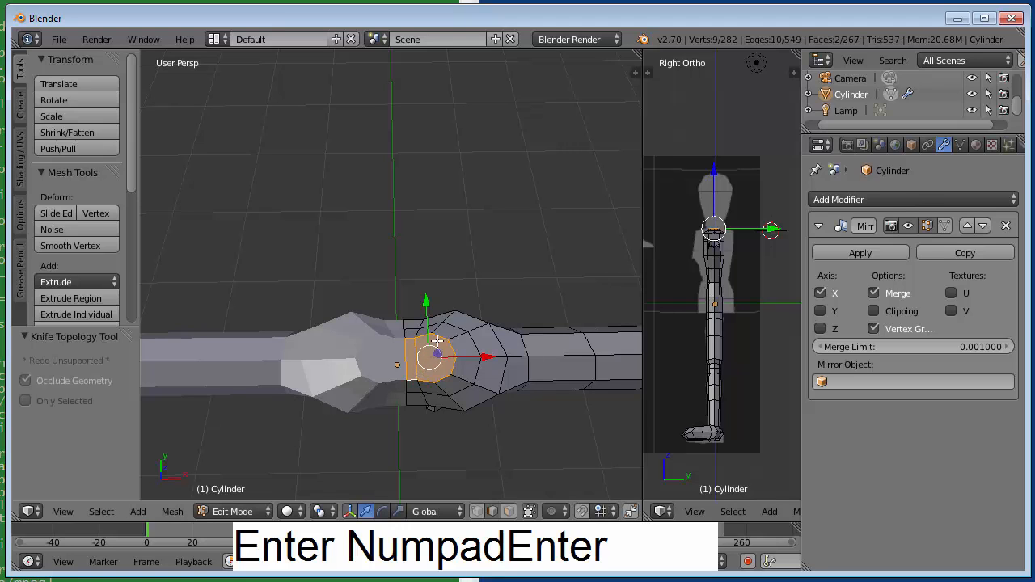
key(k)
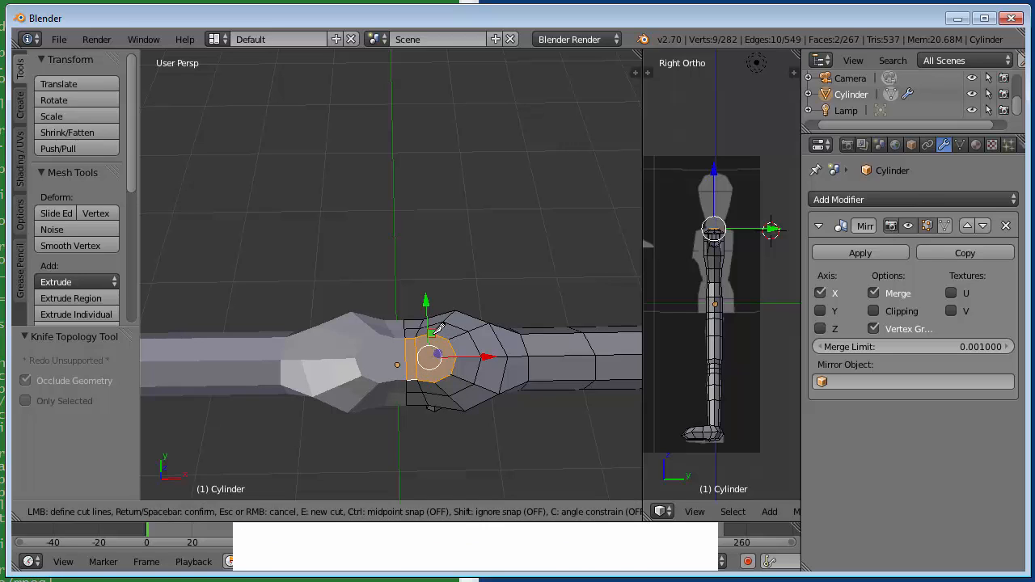
click(432, 331)
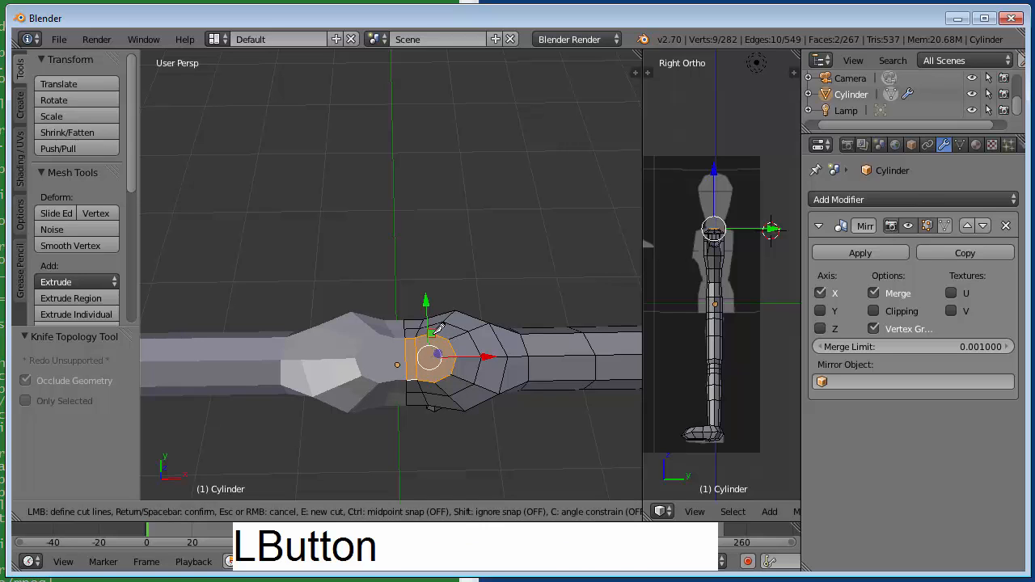
click(438, 375)
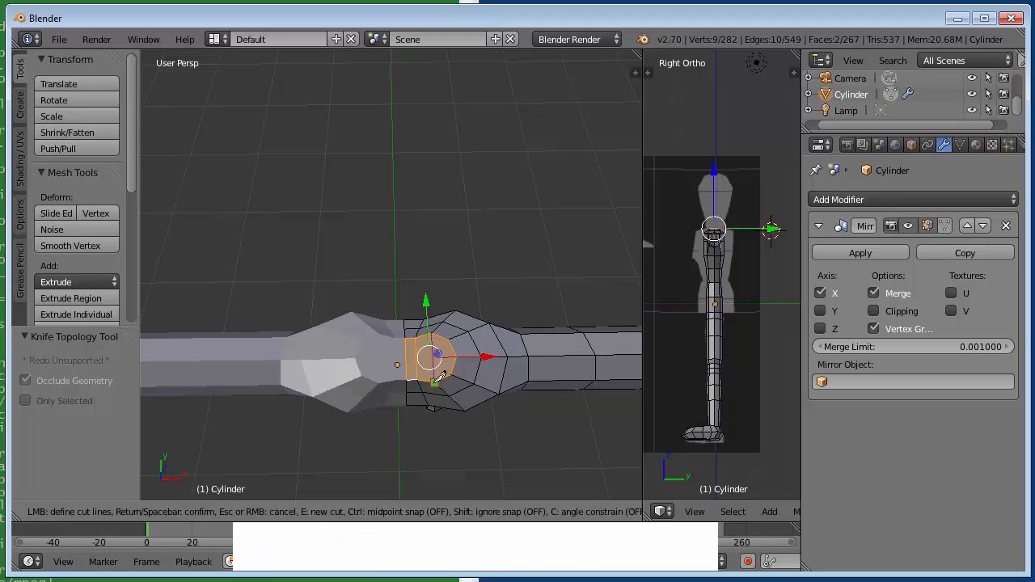
key(Return)
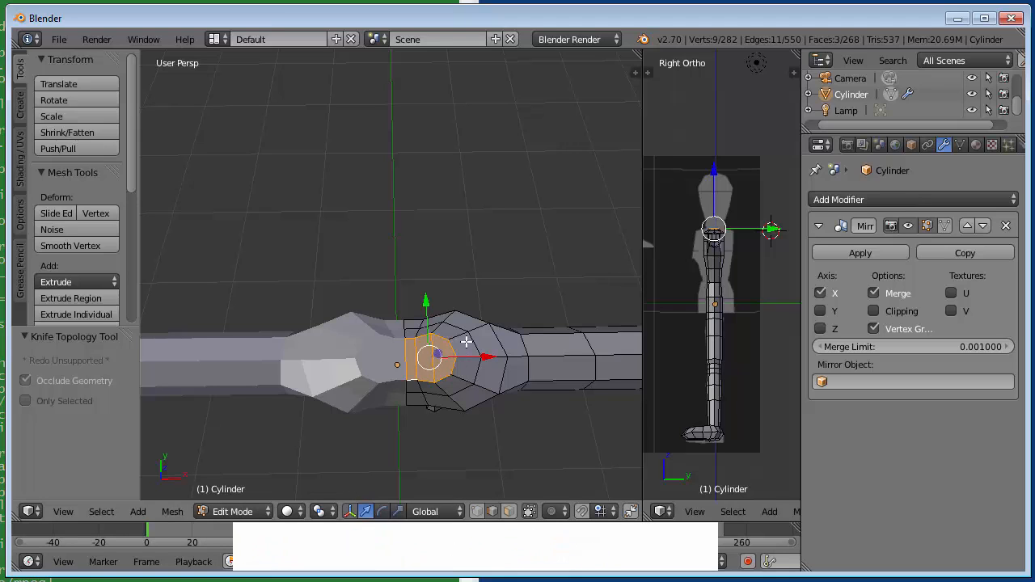
key(k)
click(448, 338)
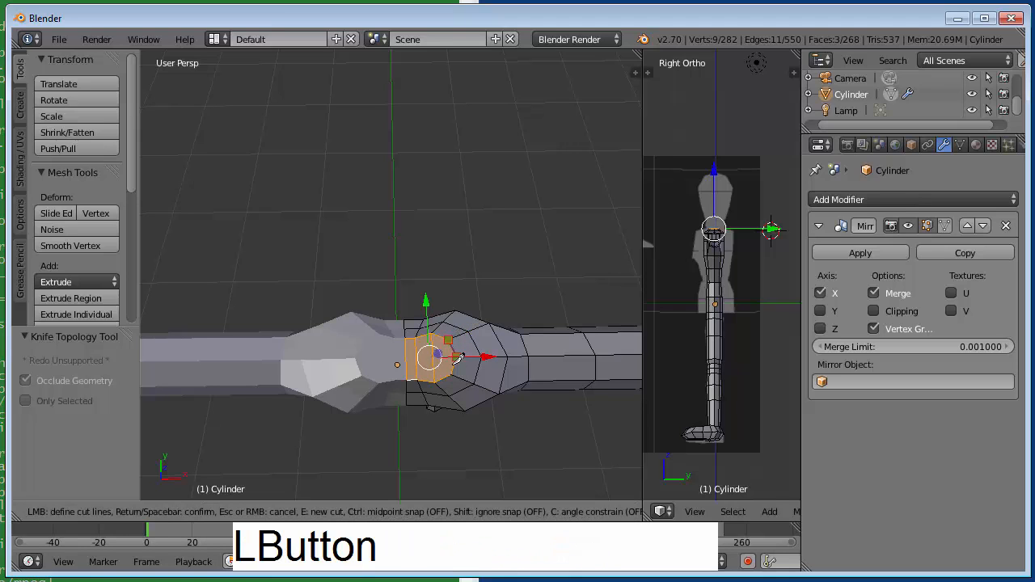
click(455, 365)
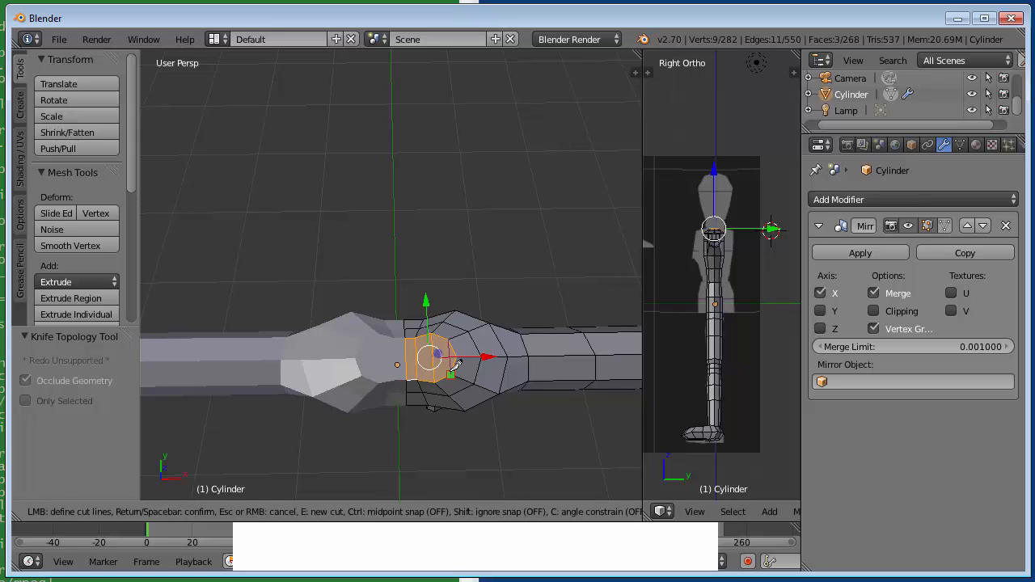
key(Return)
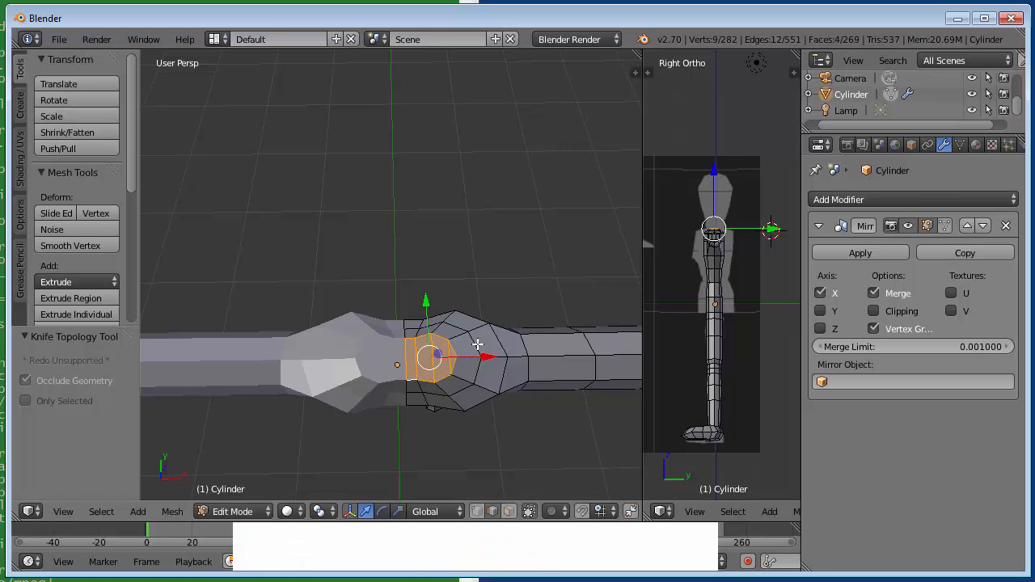
Step: Knife a cut sideways through the middle of the top patch, from its outer vertex past the mirror centre line
key(k)
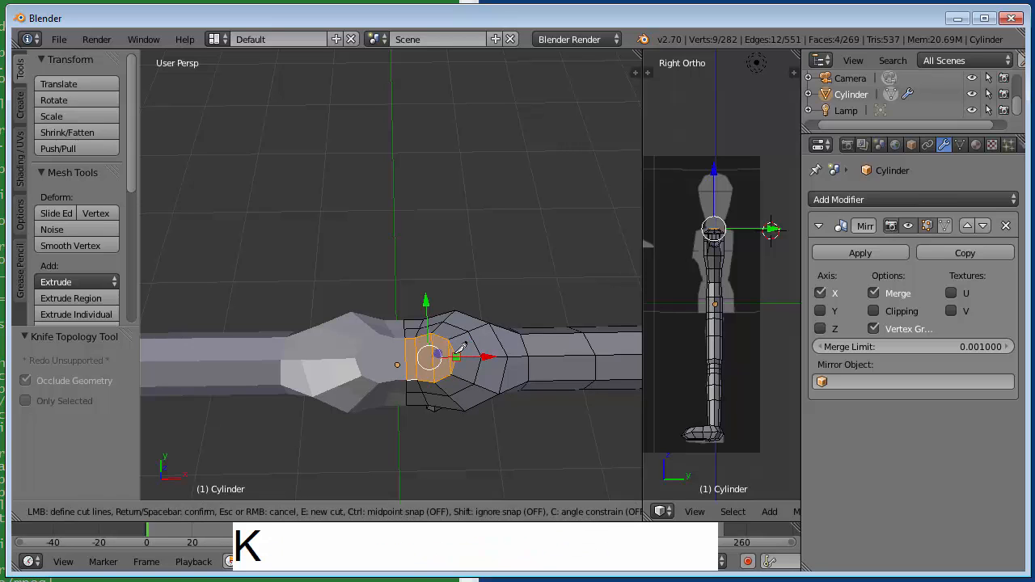
click(456, 356)
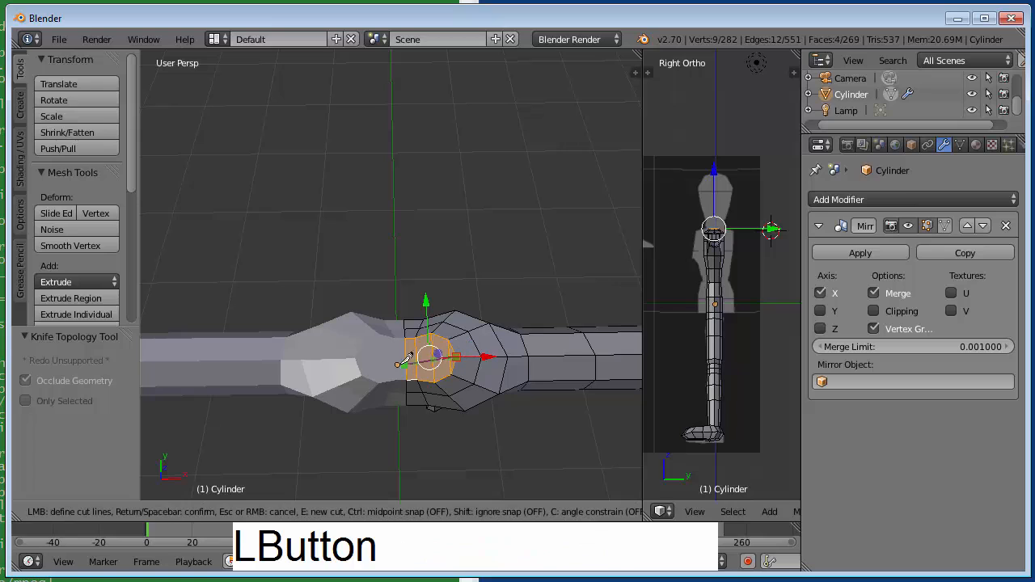
click(361, 352)
key(Return)
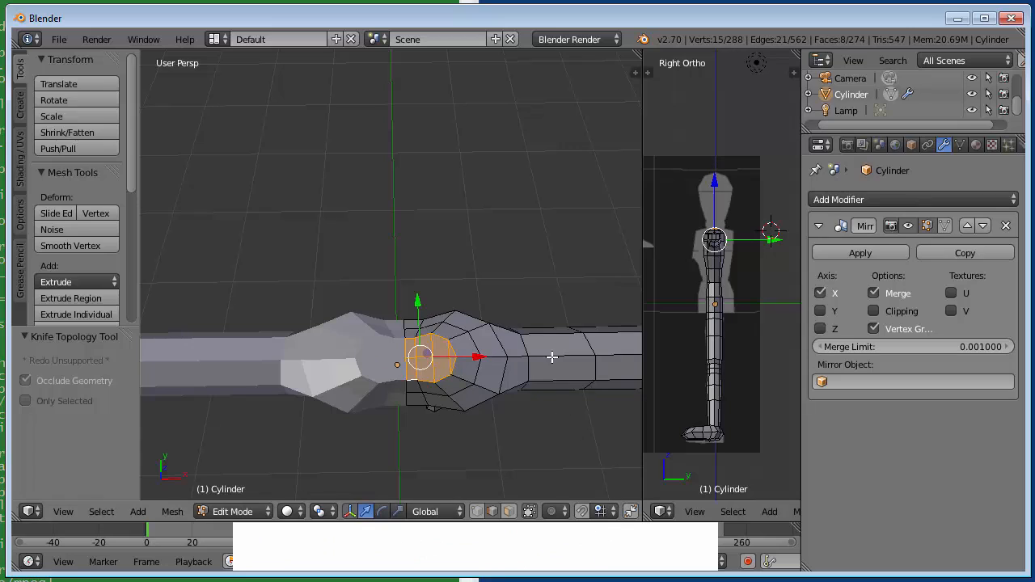
Step: In vertex mode, reshape the neck patch by moving the second cut's back vertex -0.035 along Y and the first cut's middle vertex 0.042 along X
key(a)
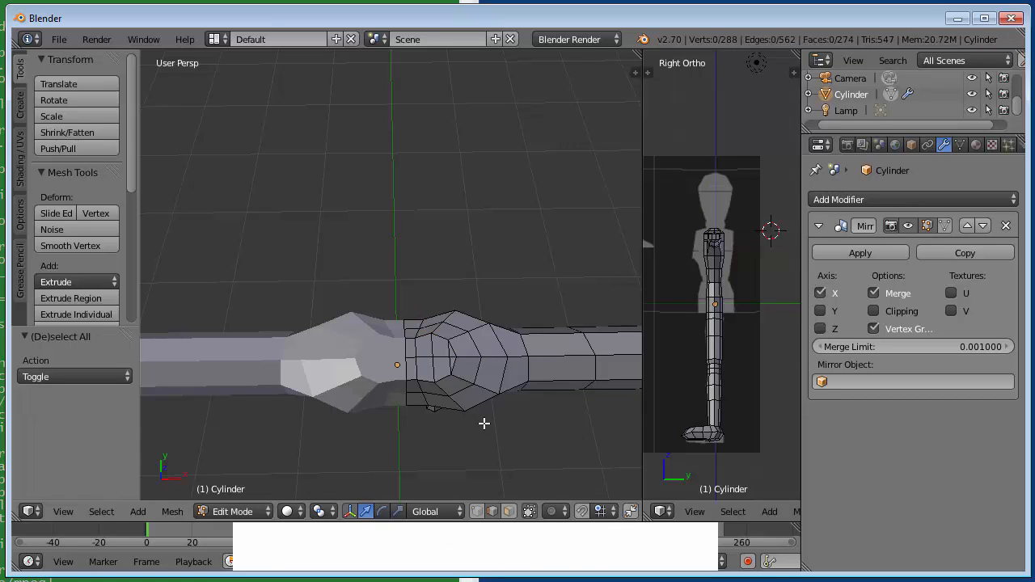
key(ctrl+Tab)
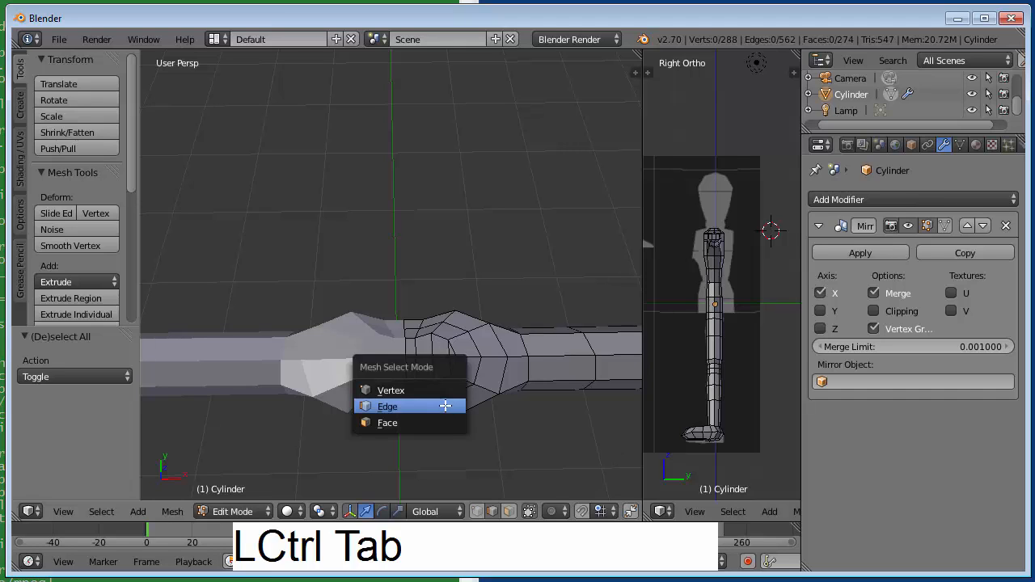
key(v)
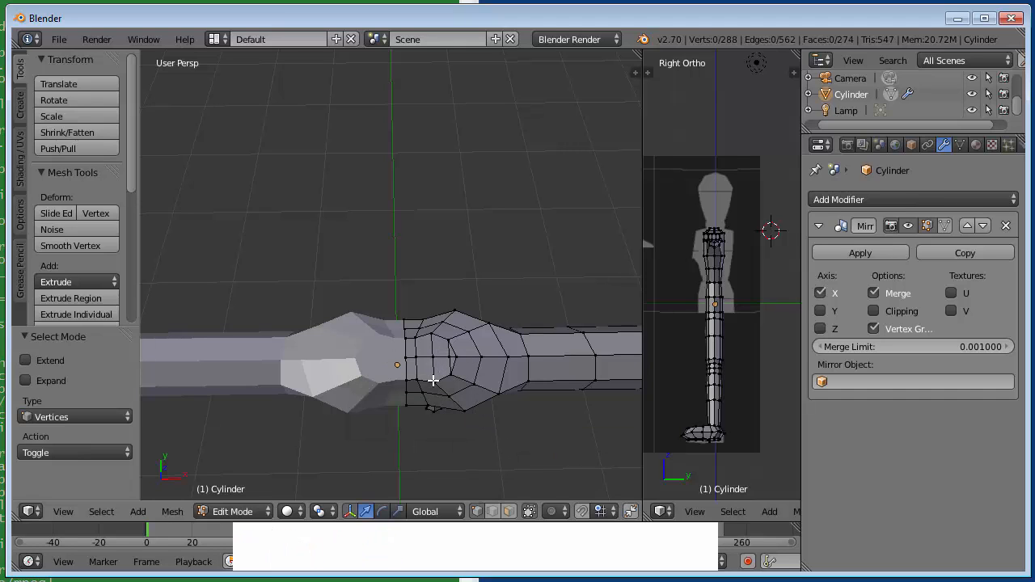
right_click(433, 380)
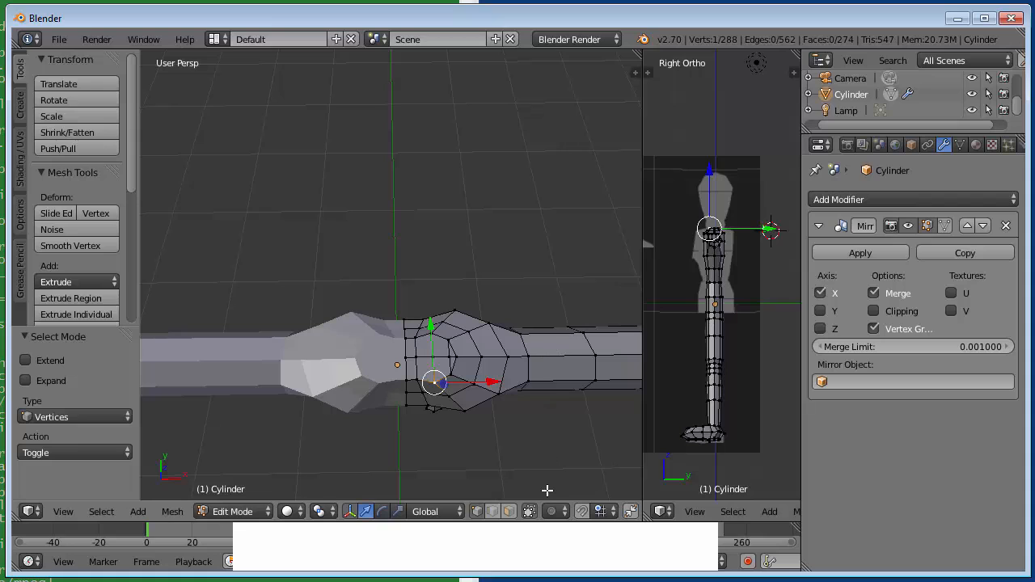
click(430, 324)
drag(430, 325, 427, 287)
right_click(432, 331)
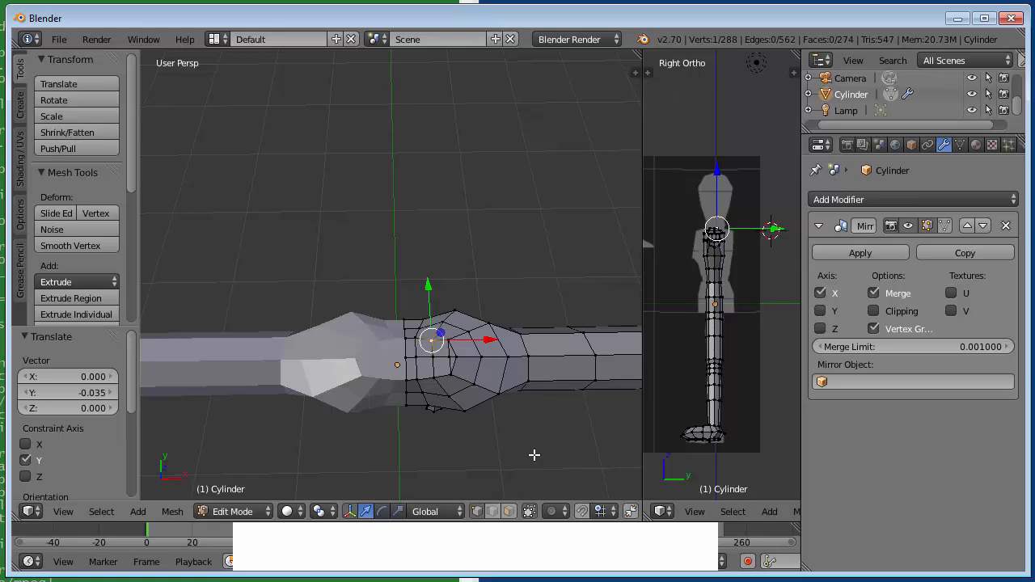
right_click(417, 356)
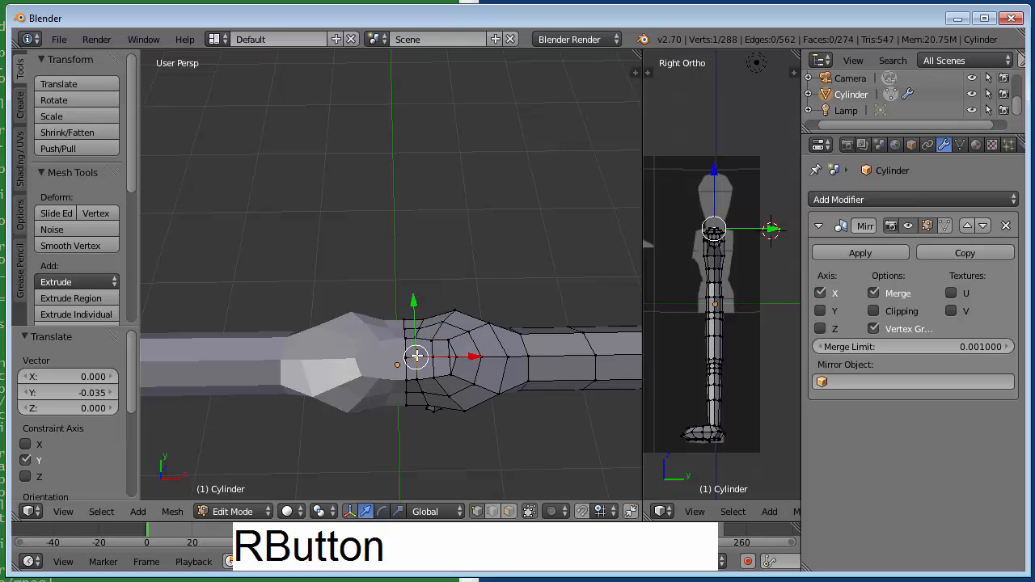
drag(470, 358, 484, 358)
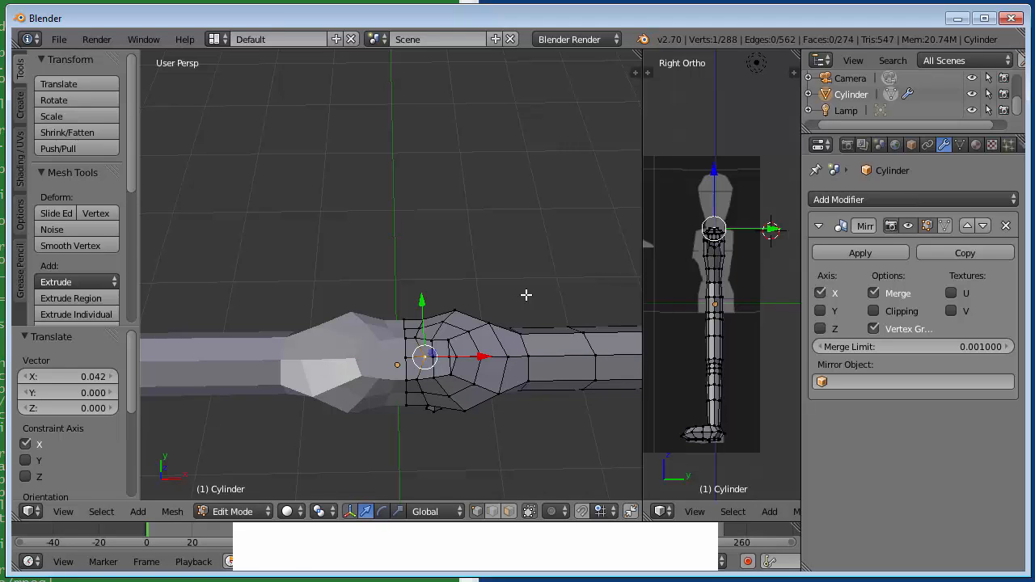
Step: Return to Object Mode, preview the body without mirroring, and apply the Mirror modifier
key(Tab)
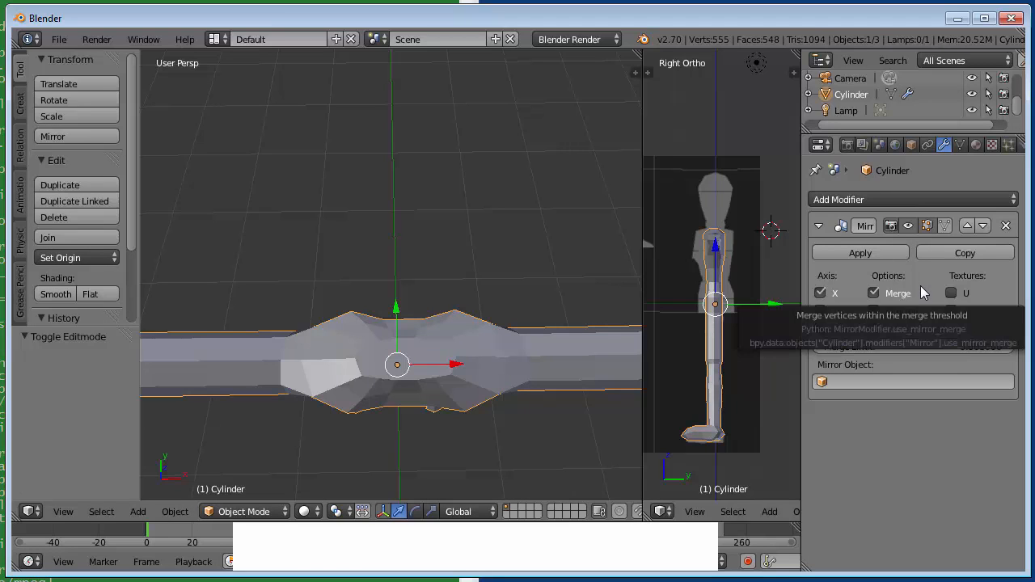
click(910, 226)
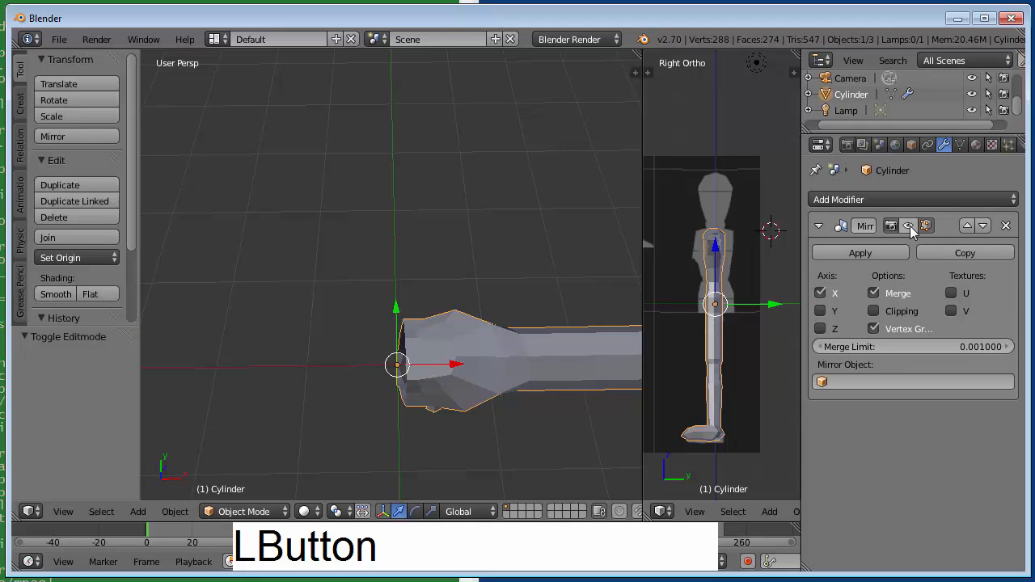
click(909, 226)
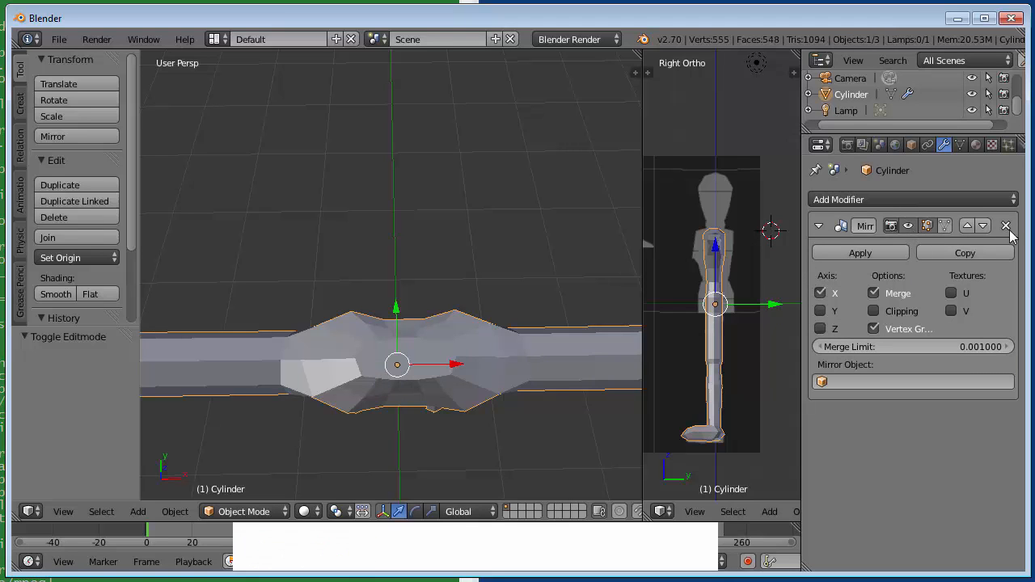
click(875, 255)
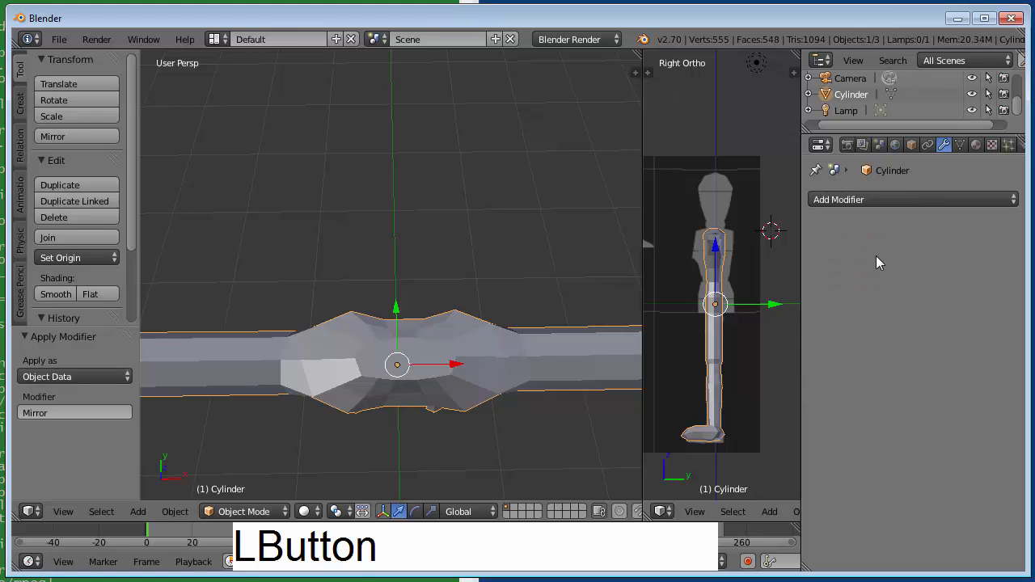
Step: Delete the four central faces on top of the torso to open the neck hole, and return to Object Mode
key(Tab)
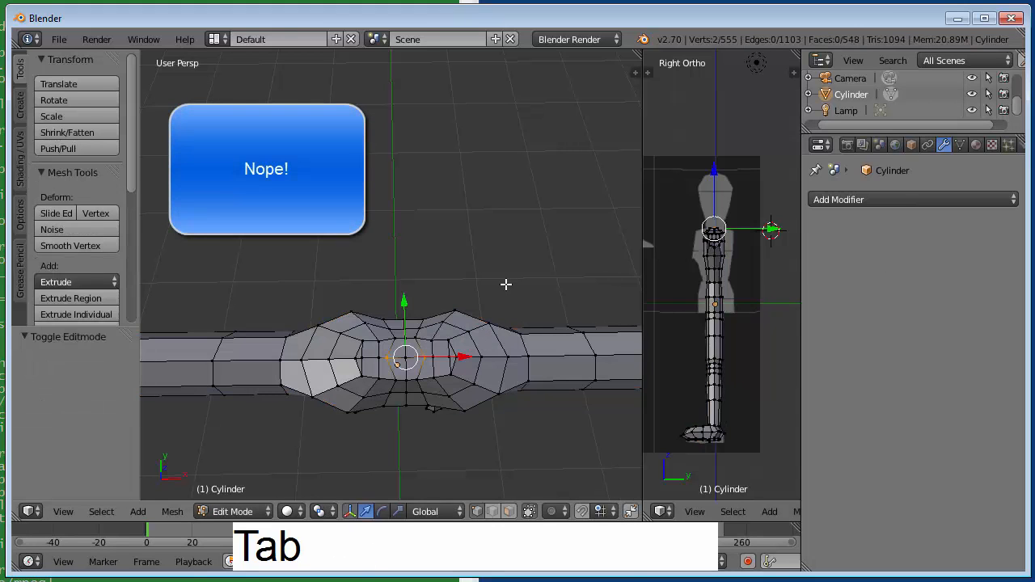
key(ctrl+Tab)
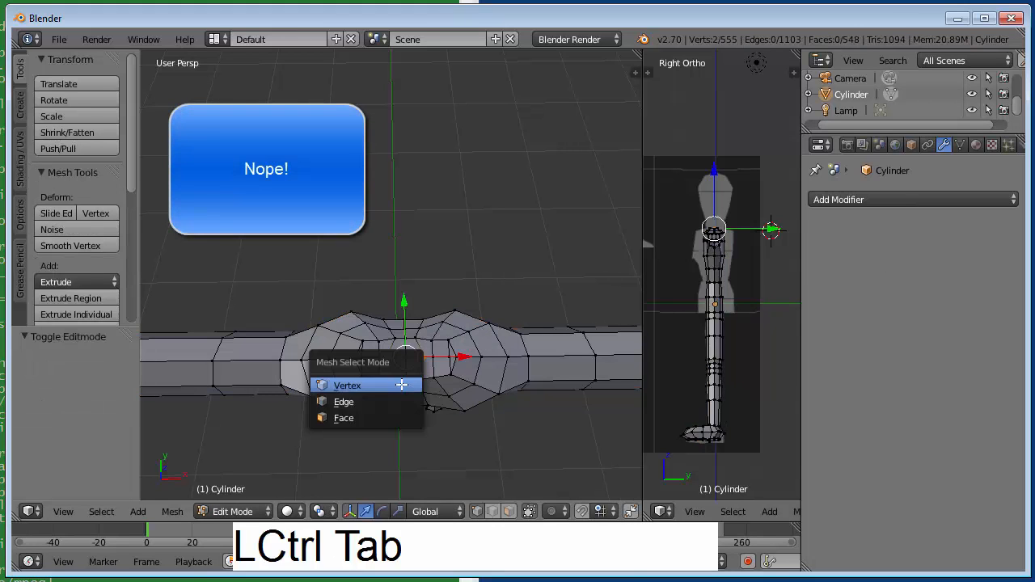
key(f)
right_click(401, 351)
shift+right_click(410, 356)
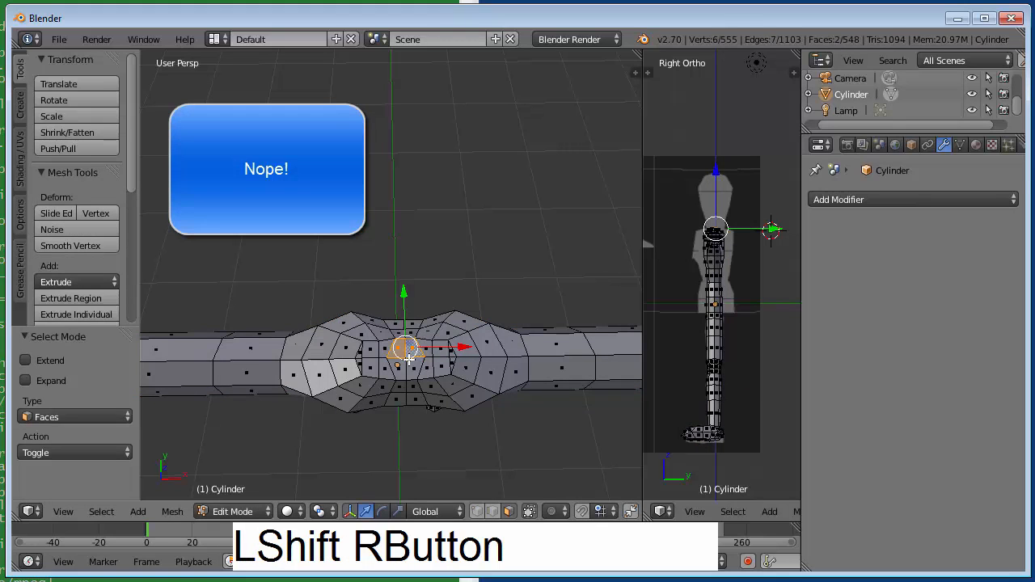
shift+right_click(398, 368)
shift+right_click(412, 364)
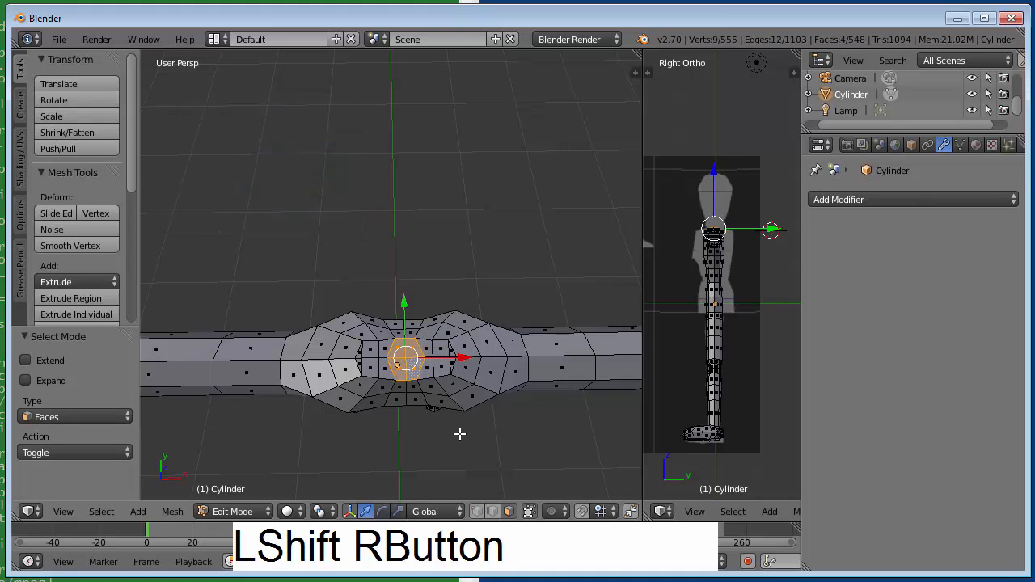
key(x)
key(f)
middle_drag(582, 410, 578, 349)
scroll(579, 349, down, 5)
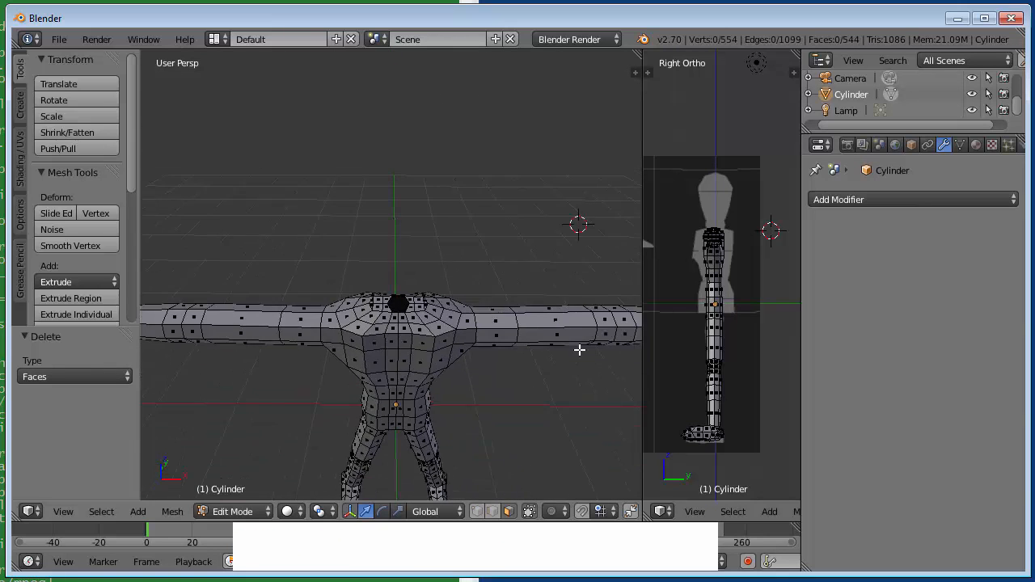
key(Tab)
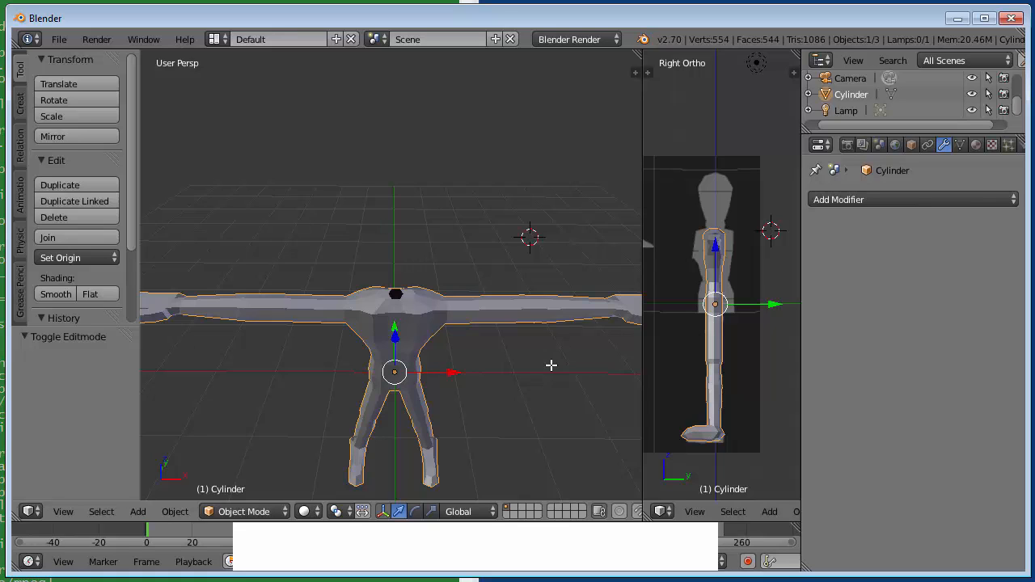
Step: Add an 8-vertex uncapped cylinder mesh as a separate neck object and scale it uniformly to 0.106
key(shift)
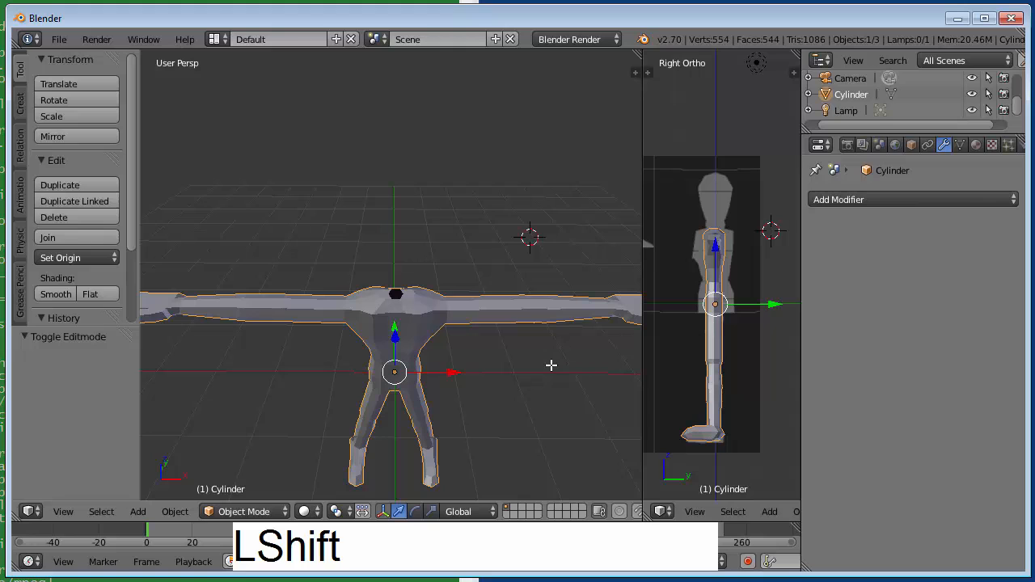
key(shift+a)
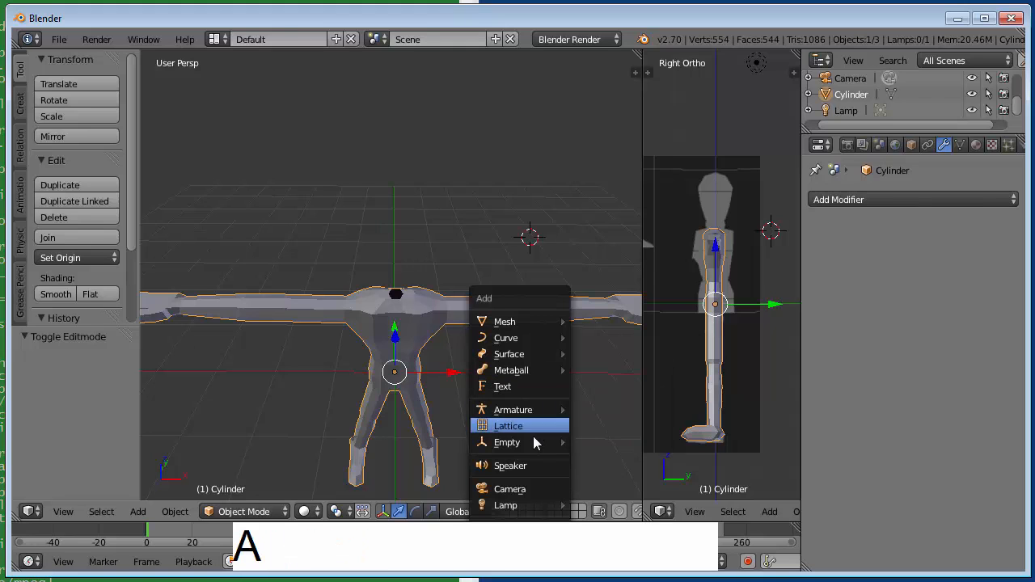
mouse_move(531, 321)
click(617, 404)
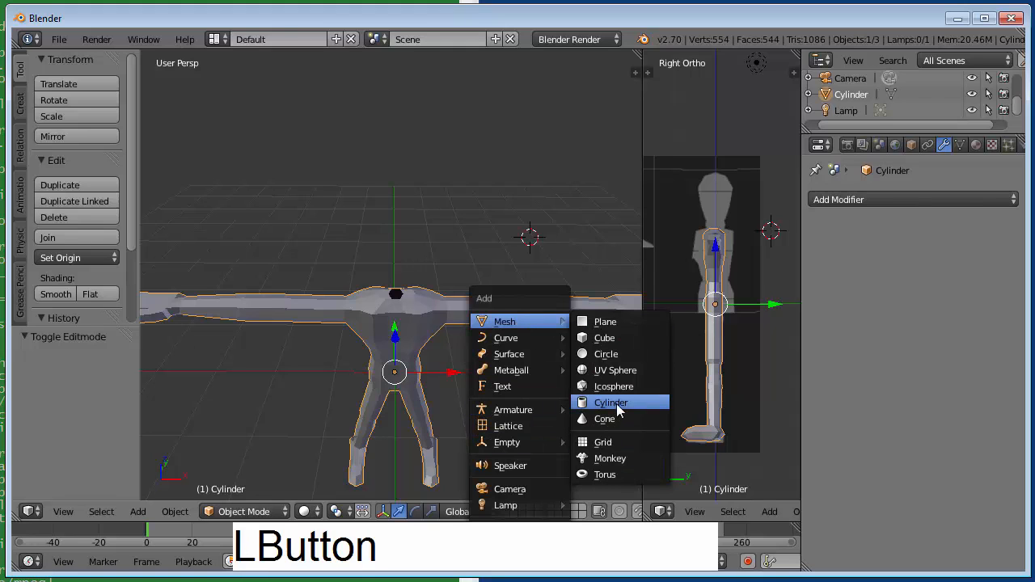
key(s)
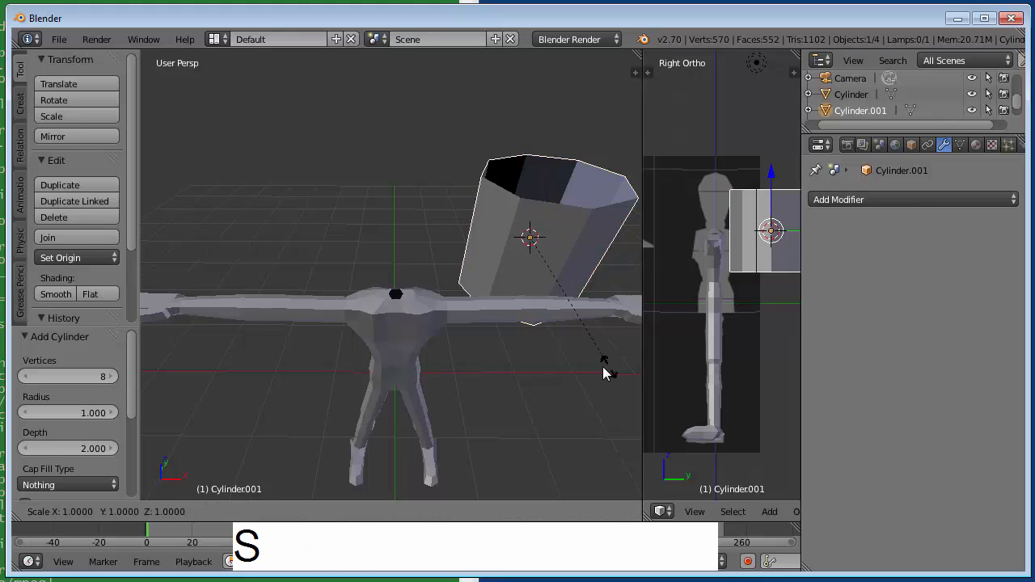
click(544, 252)
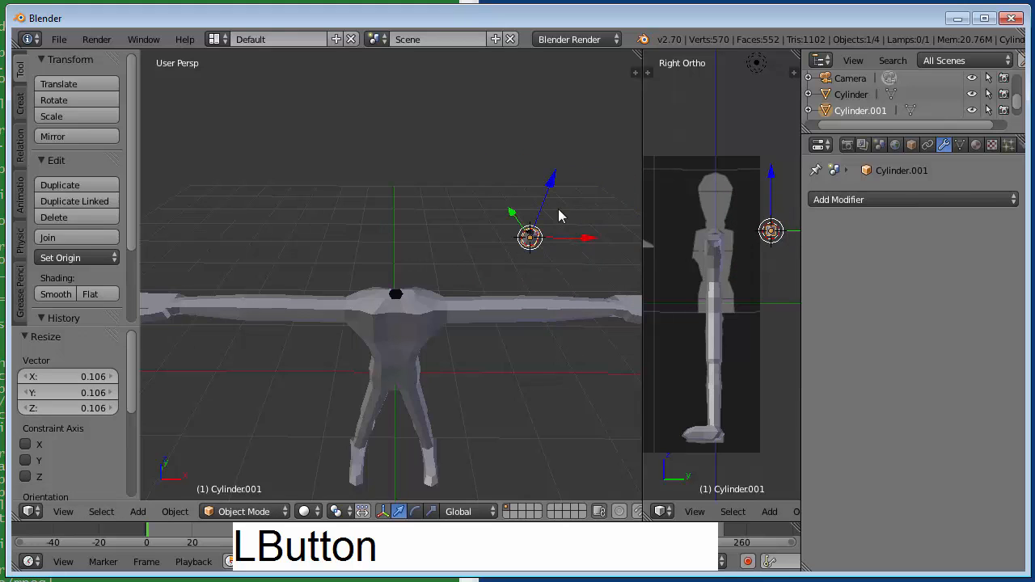
Step: Position the small cylinder above the neck hole, moving it -1.379 along Y, about -2.21 along X and 0.204 up Z, with a final -0.035 X adjustment
drag(518, 214, 543, 295)
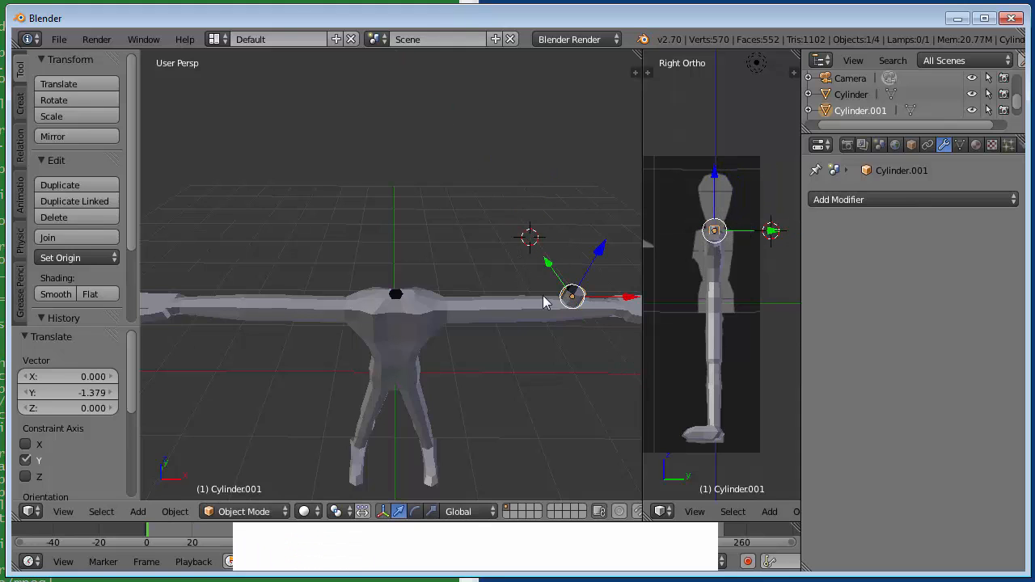
drag(618, 297, 446, 304)
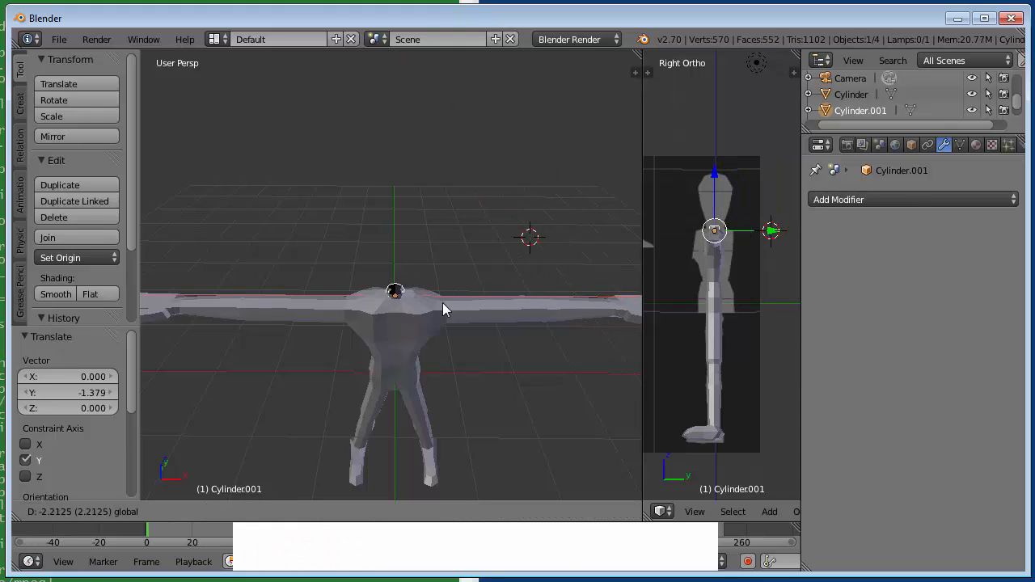
drag(400, 249, 402, 236)
scroll(454, 362, up, 2)
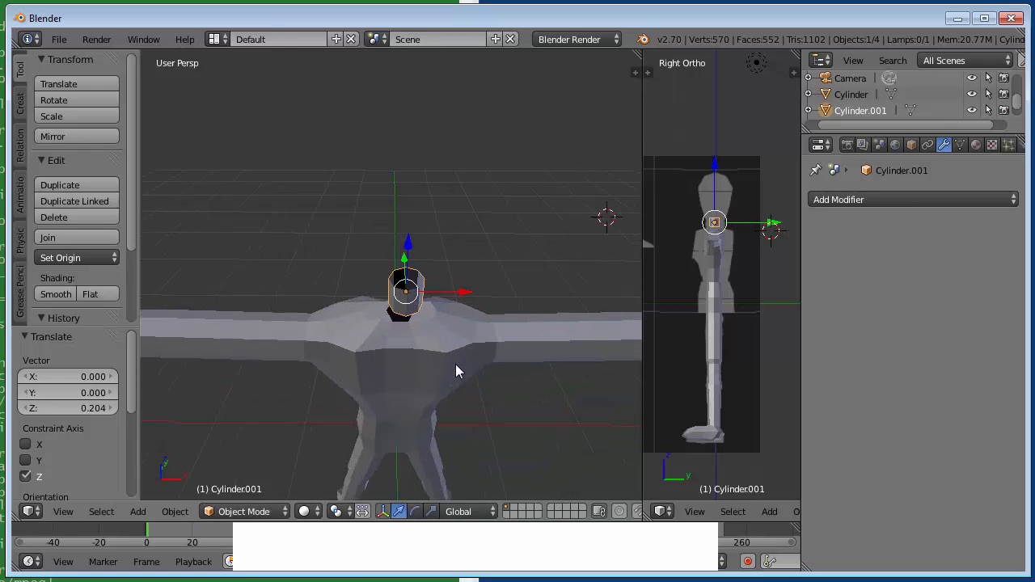
middle_drag(460, 359, 434, 259)
drag(411, 222, 408, 215)
drag(466, 272, 458, 269)
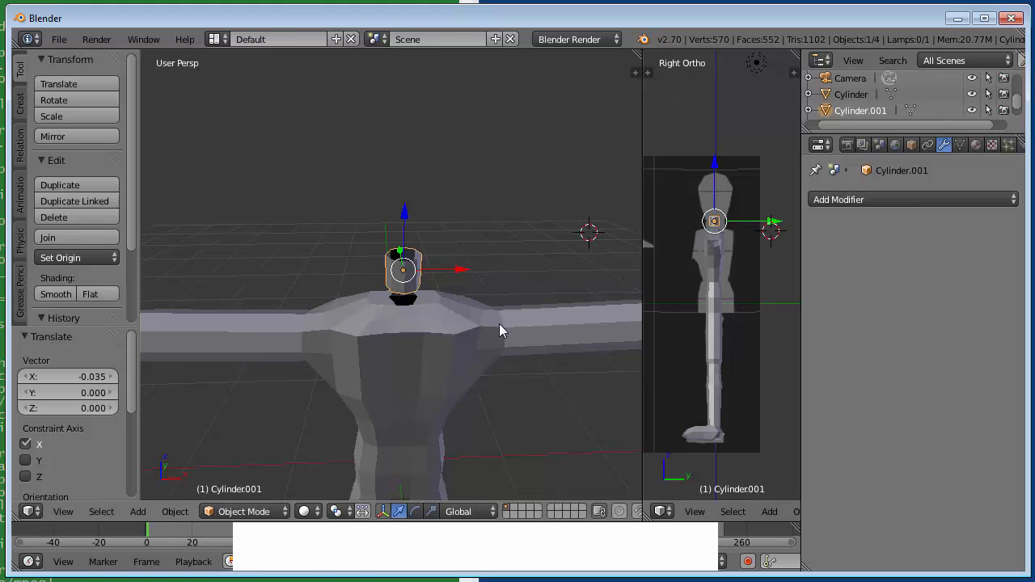
Step: Join the neck cylinder with the body into one mesh, then enter Edit Mode and deselect everything
shift+right_click(443, 377)
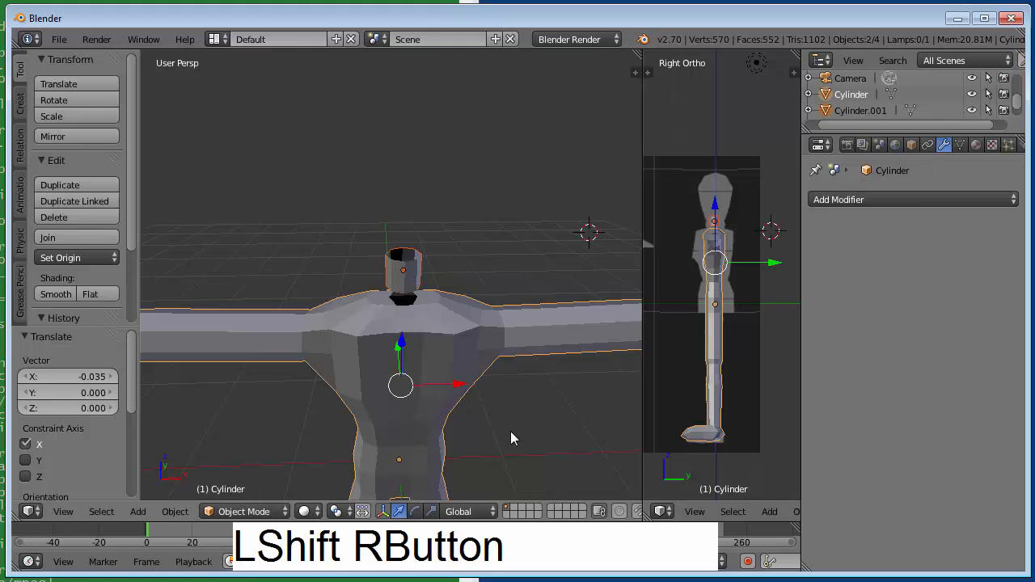
key(ctrl+j)
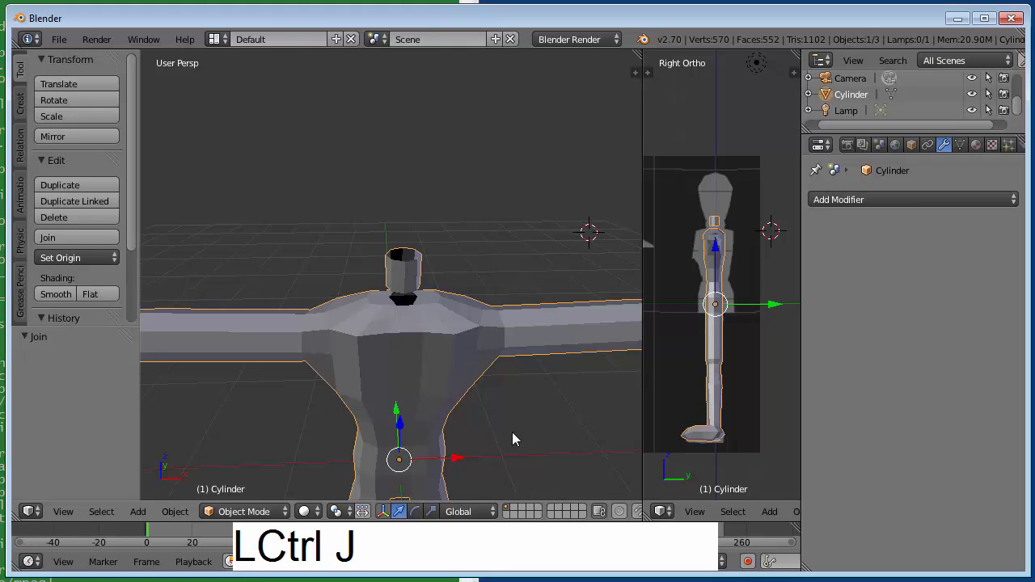
key(Tab)
scroll(510, 422, up, 3)
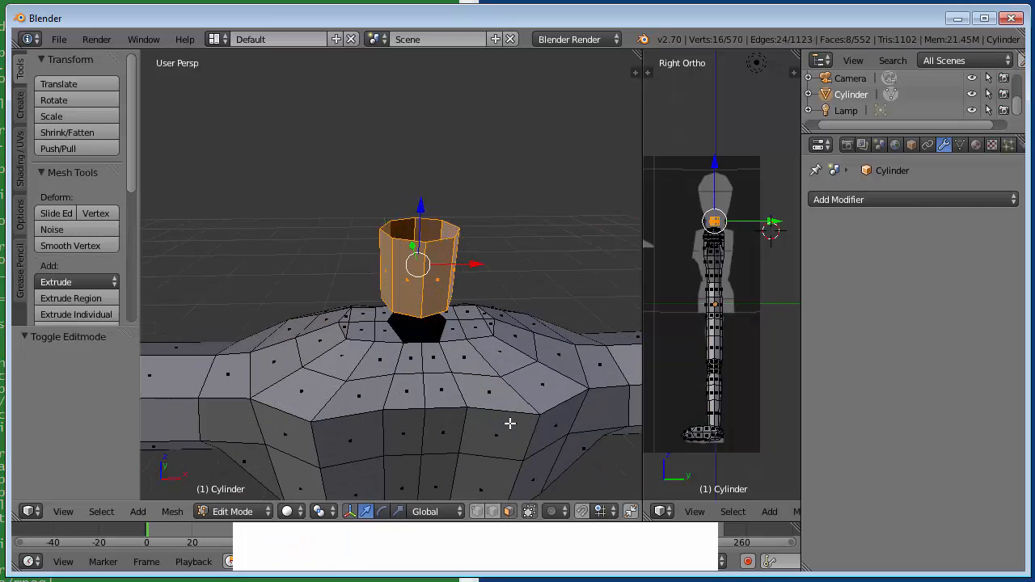
key(a)
middle_drag(506, 267, 517, 296)
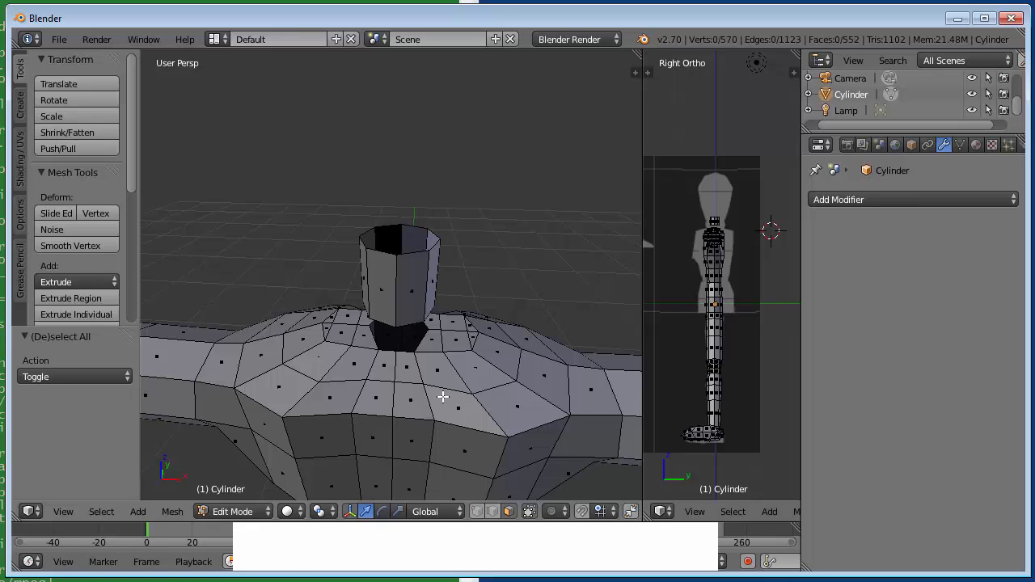
Step: In edge mode, create the first two faces linking the neck hole to the cylinder's lower rim, from the front toward the +X side
key(ctrl+Tab)
key(e)
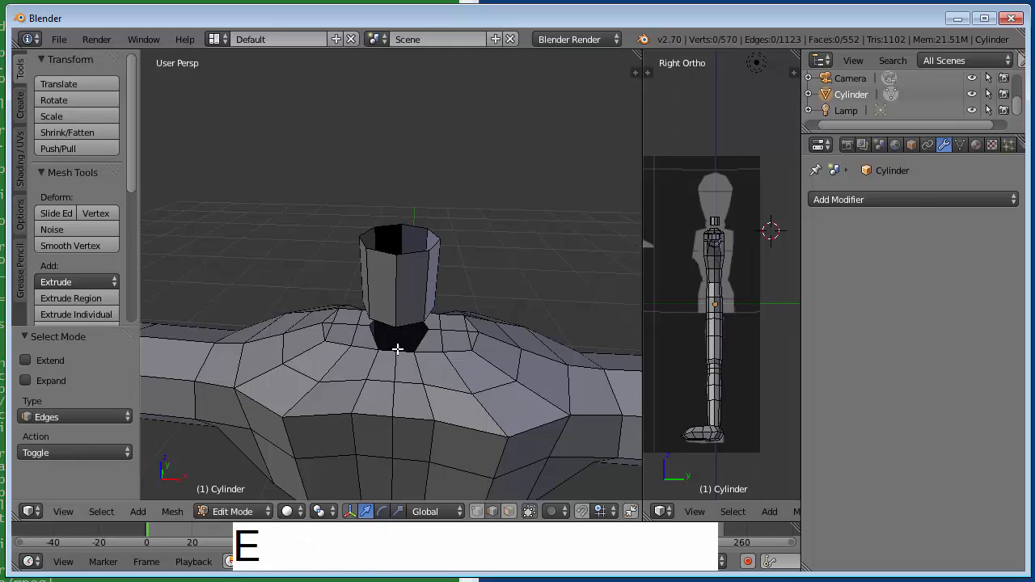
right_click(401, 353)
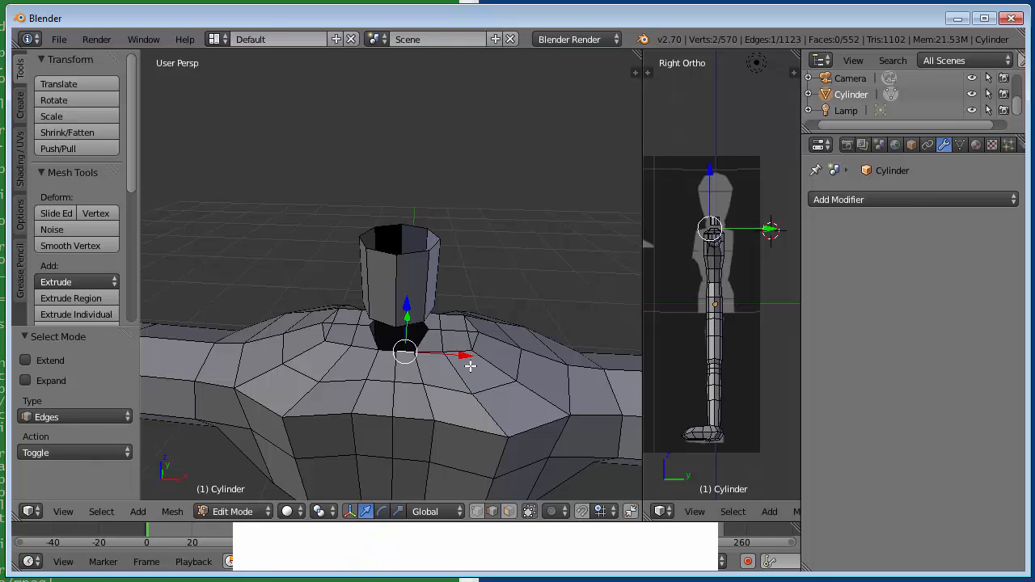
shift+right_click(440, 346)
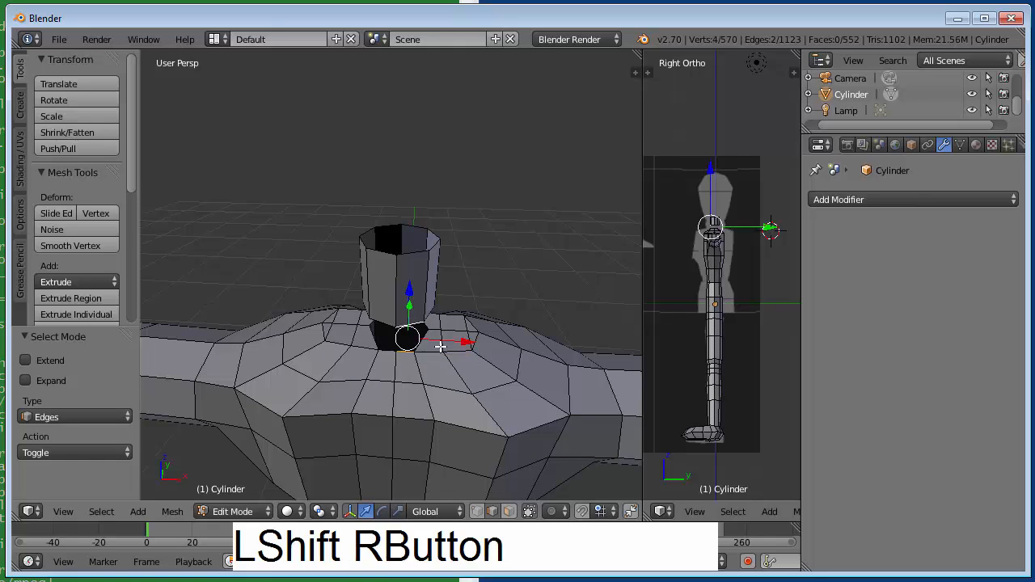
key(f)
middle_drag(468, 336, 347, 339)
right_click(327, 336)
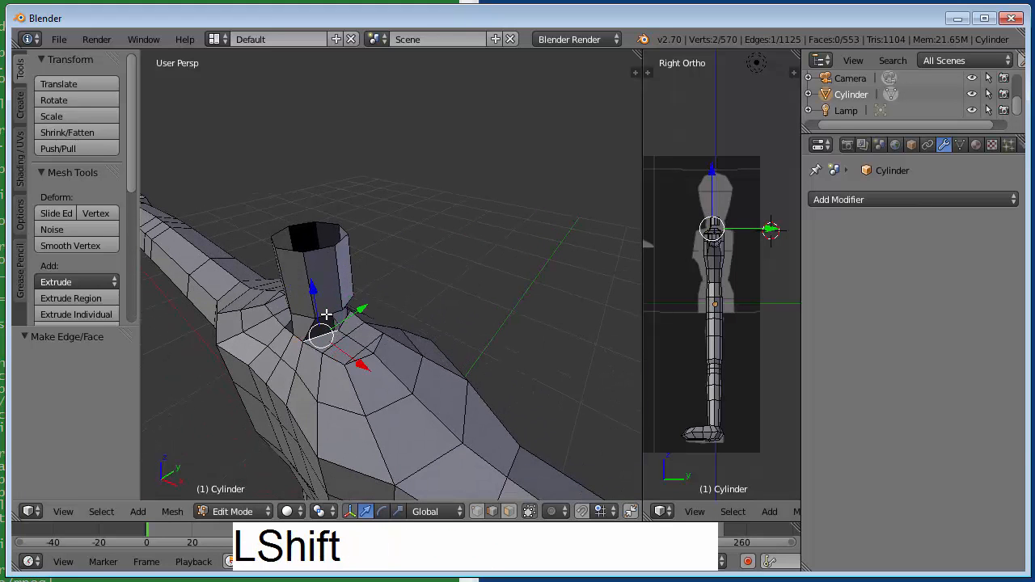
shift+right_click(327, 315)
key(f)
Step: Fill the next gap on the +X side with a face between the cylinder's lower edge and the facing hole edge
middle_drag(448, 311, 308, 295)
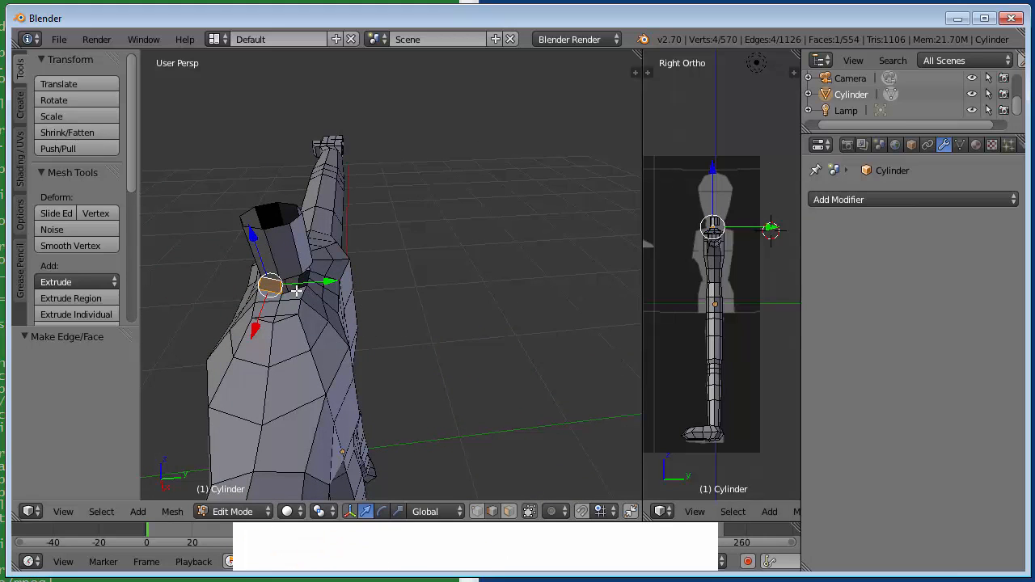
right_click(285, 272)
right_click(312, 276)
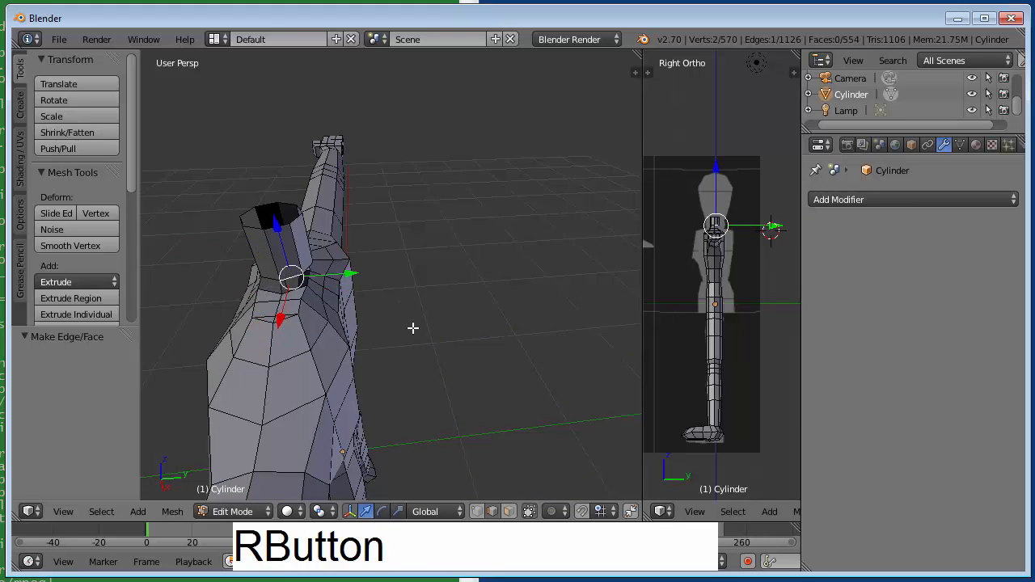
key(f)
middle_drag(415, 307, 364, 272)
key(ctrl+z)
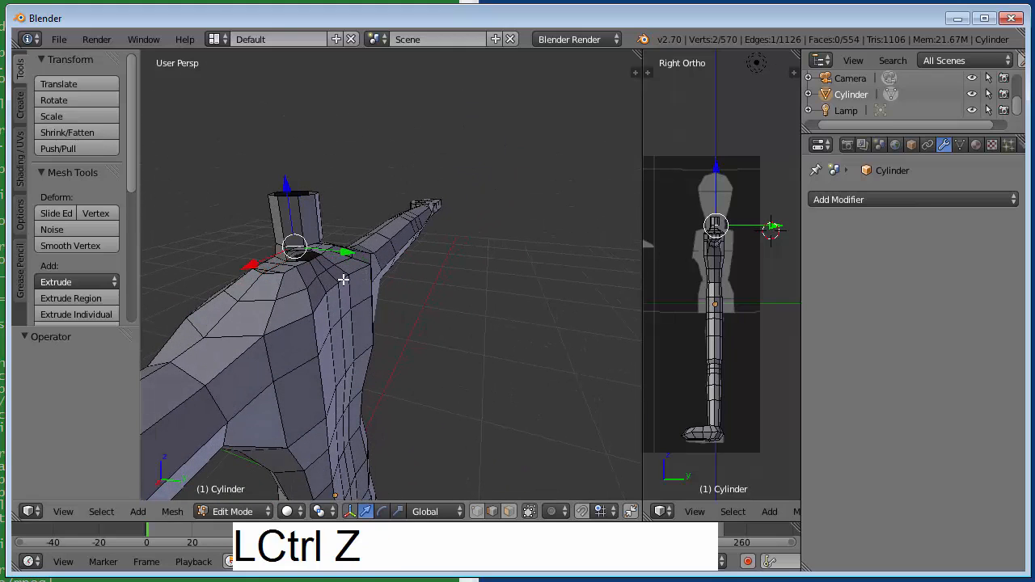
shift+middle_drag(386, 266, 486, 354)
shift+right_click(354, 461)
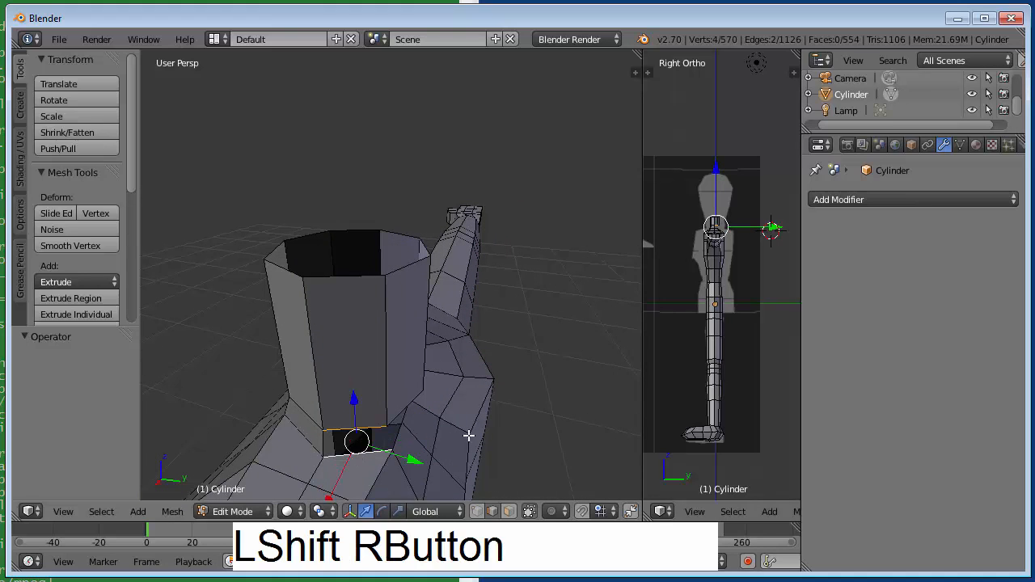
key(f)
Step: Create two more faces across the back, linking the cylinder's lower edges to the neck hole edges
middle_drag(497, 418, 351, 445)
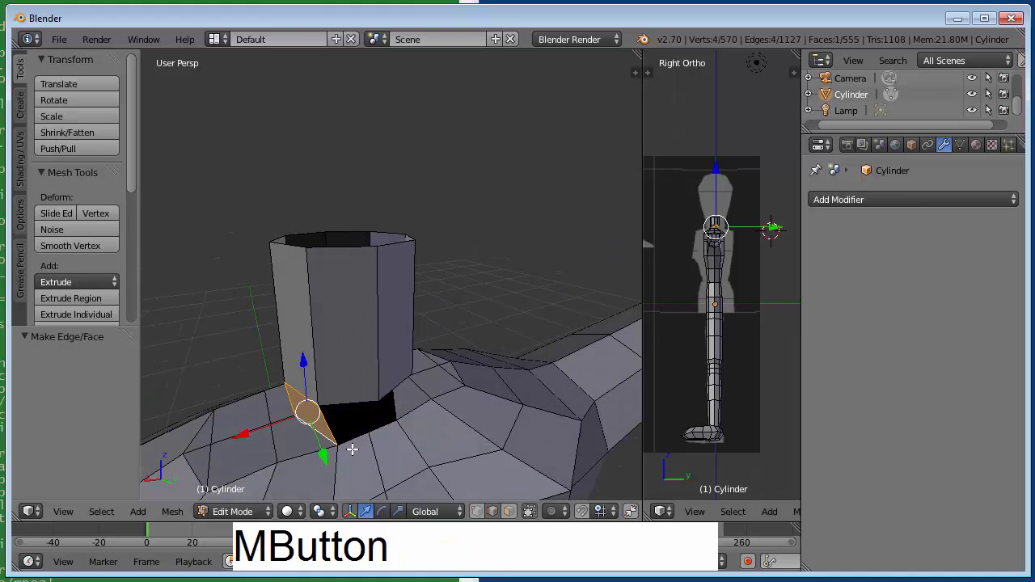
shift+right_click(432, 419)
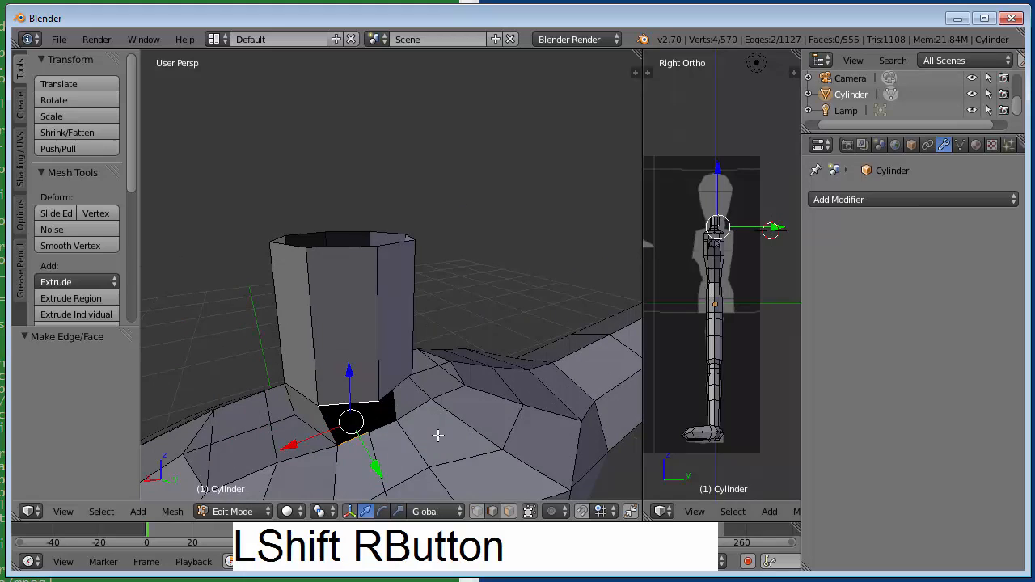
key(f)
middle_drag(460, 386, 382, 372)
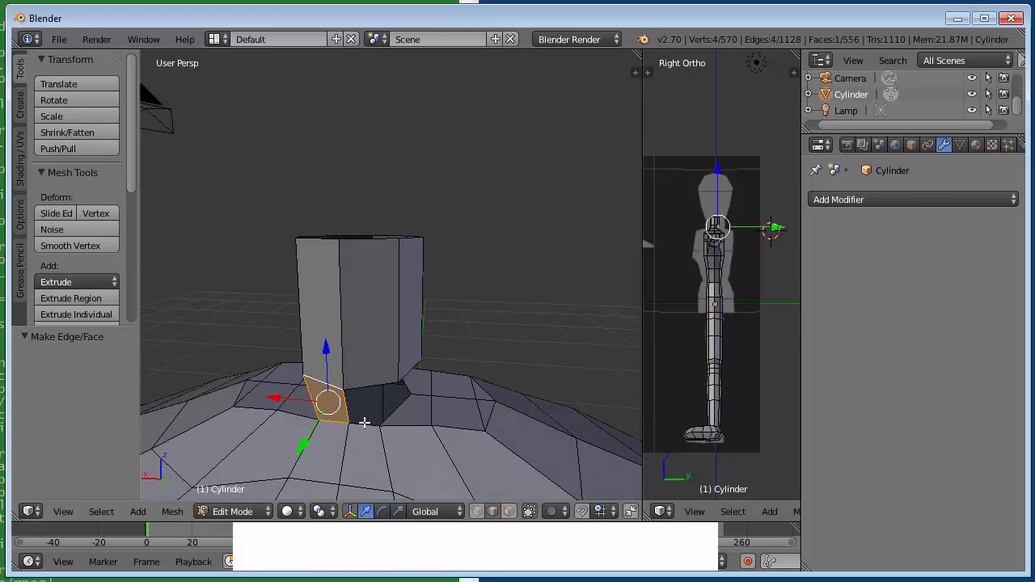
right_click(365, 425)
shift+right_click(371, 382)
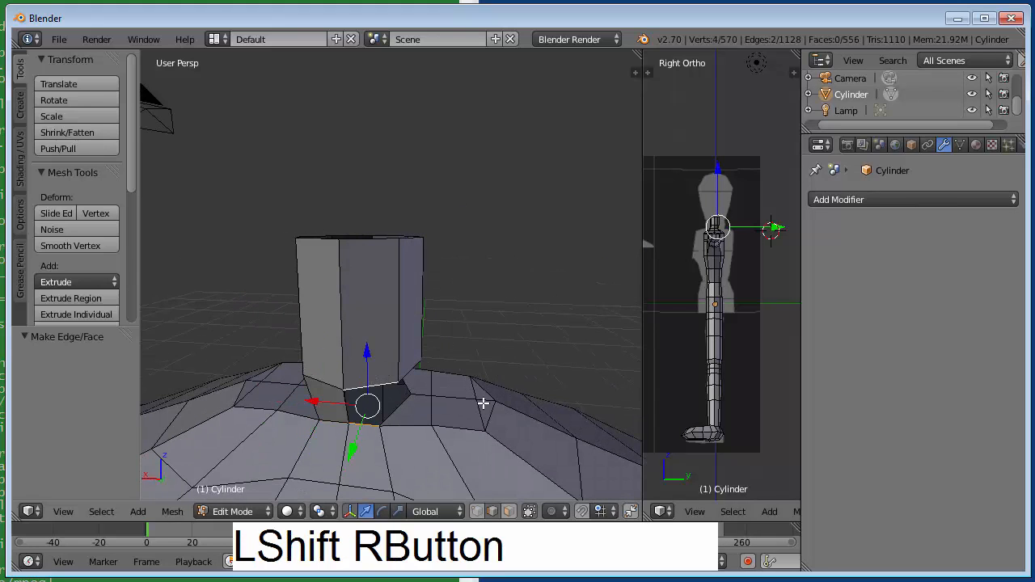
key(f)
Step: Continue around the -X side with two faces between the neck hole edges and the cylinder's lower rim
middle_drag(492, 358, 396, 377)
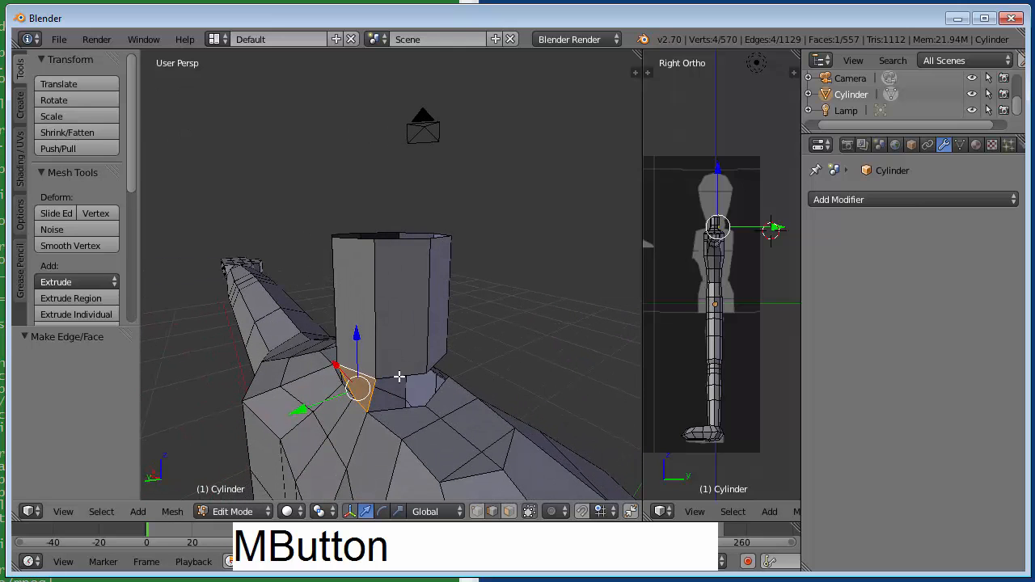
right_click(394, 411)
shift+right_click(398, 376)
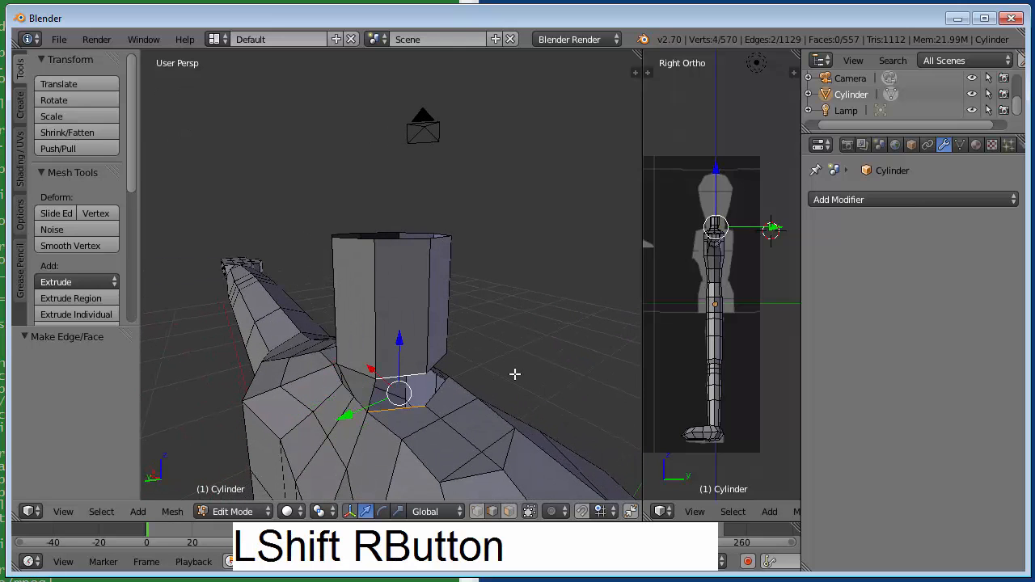
key(f)
middle_drag(536, 334, 422, 344)
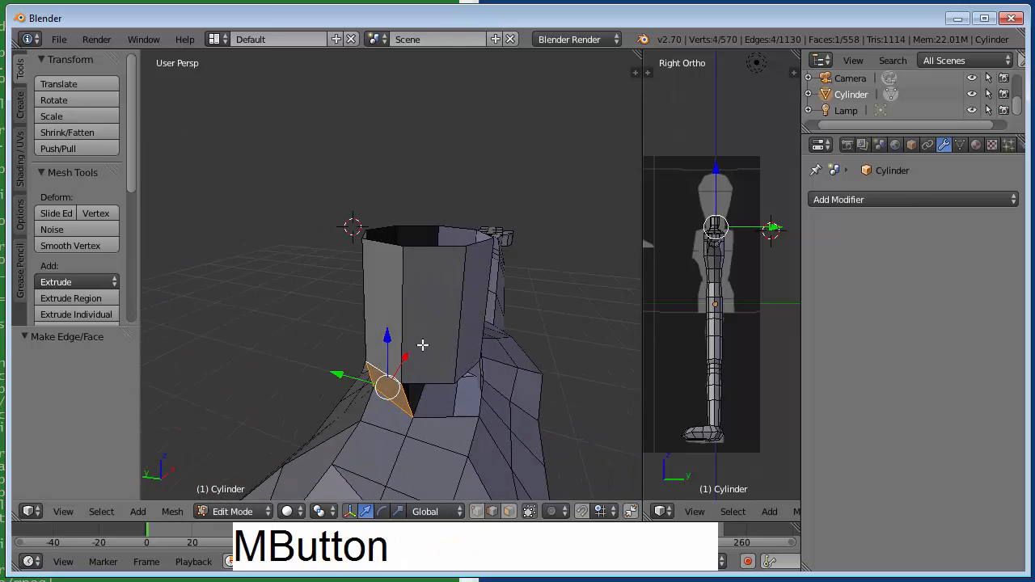
right_click(443, 419)
shift+right_click(427, 385)
key(f)
Step: Close the last gap at the front of the neck with a face between the cylinder edge and hole edge
middle_drag(541, 408, 439, 411)
right_click(437, 417)
shift+right_click(453, 414)
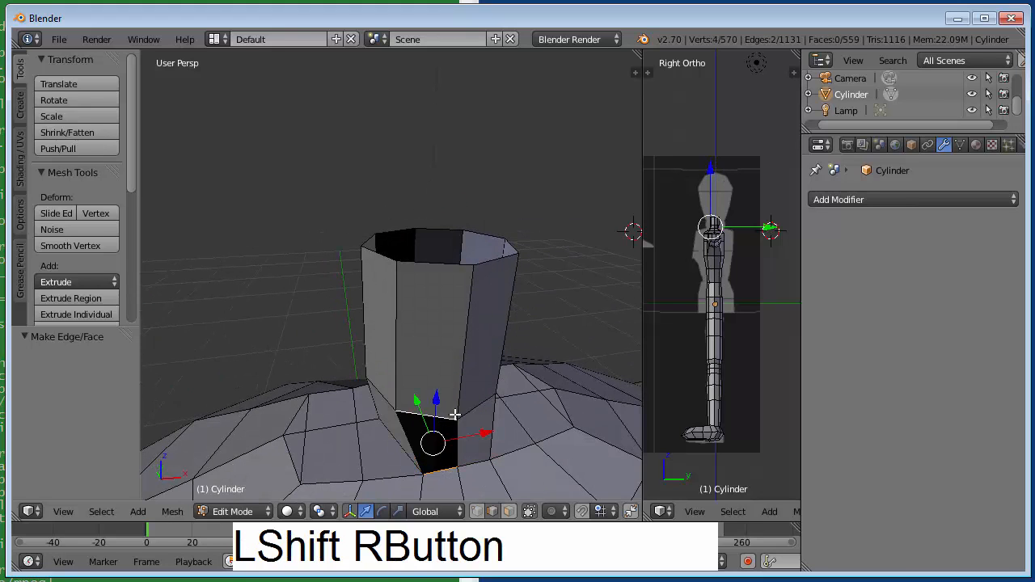
key(f)
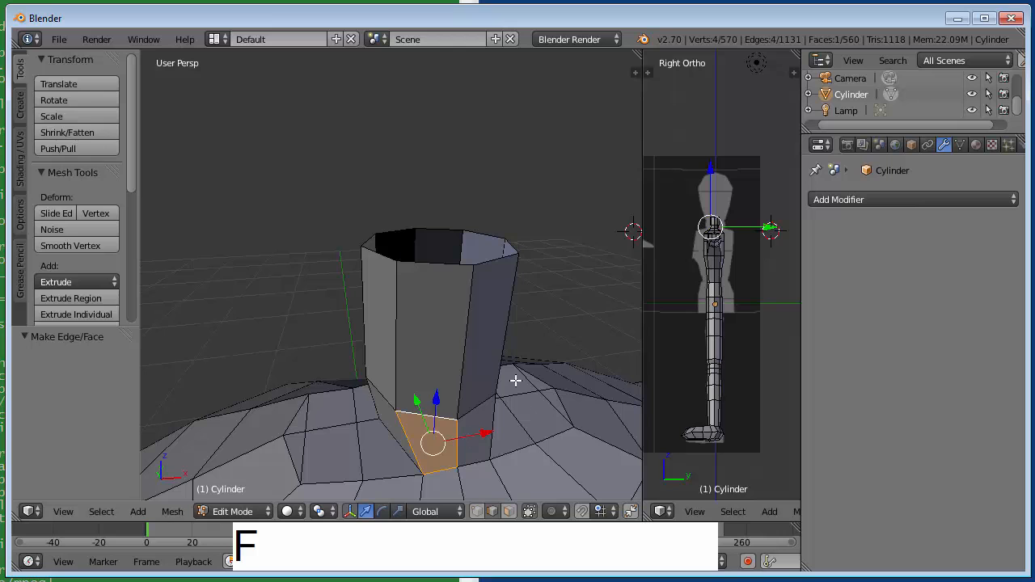
Step: Deselect the whole mesh, view the body from the front against the reference image, and return to Object Mode
scroll(515, 380, down, 3)
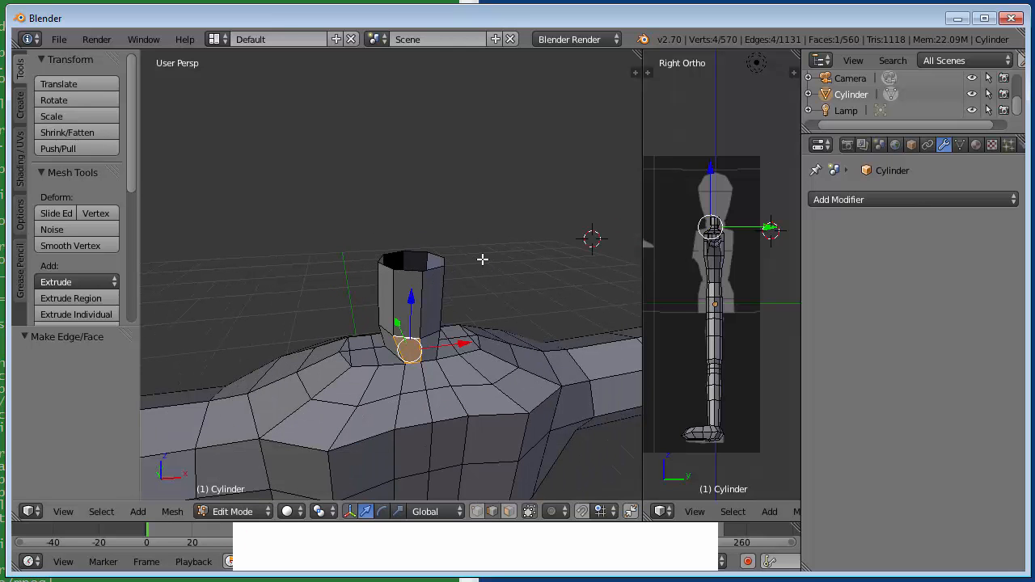
middle_drag(481, 259, 538, 331)
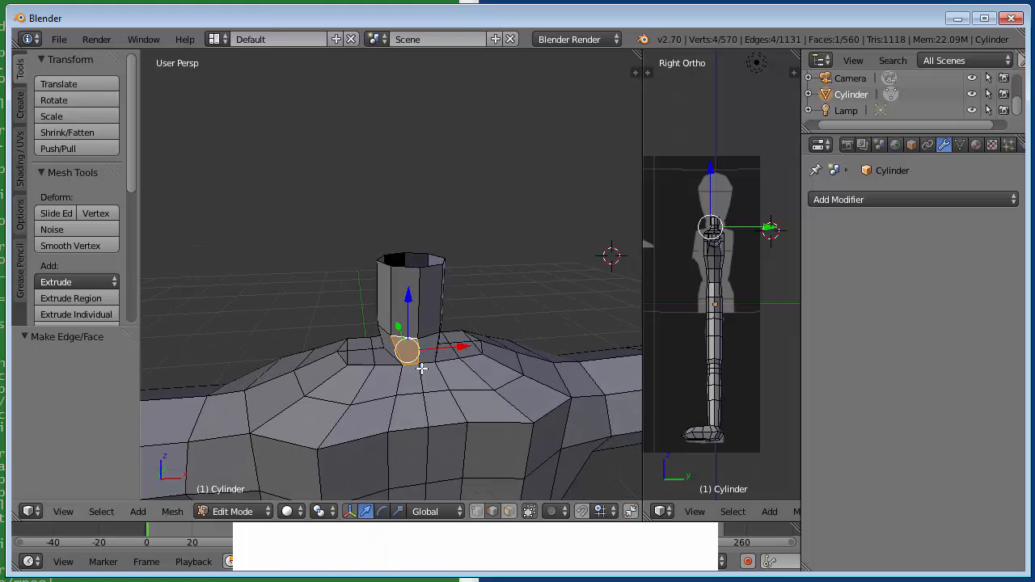
key(a)
scroll(523, 377, down, 4)
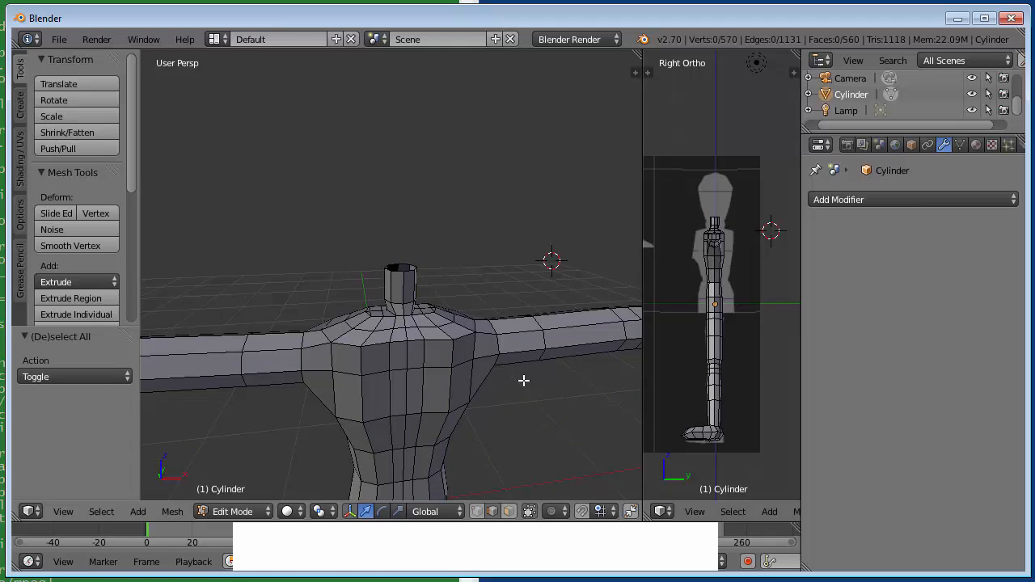
key(KP_1)
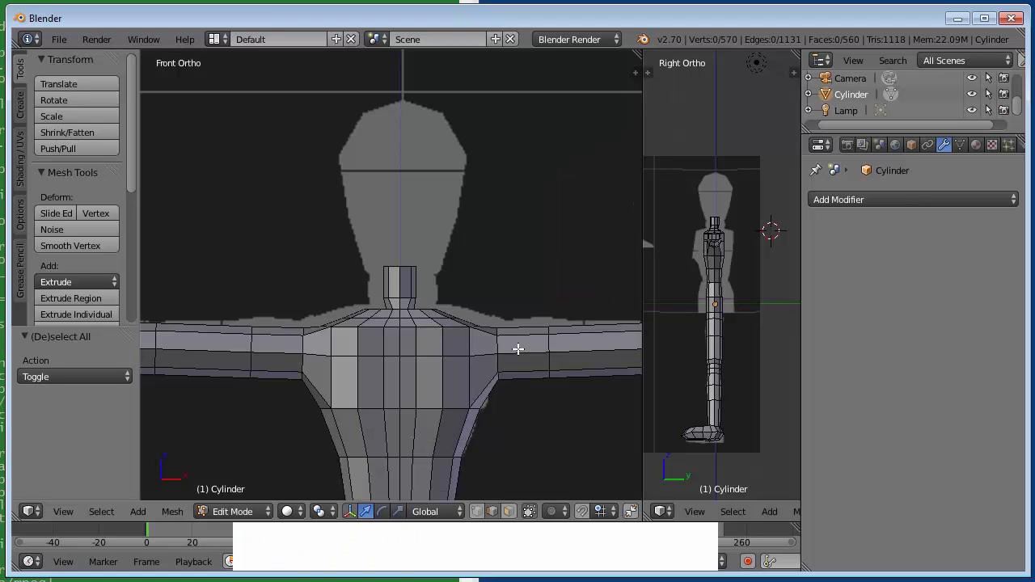
key(Tab)
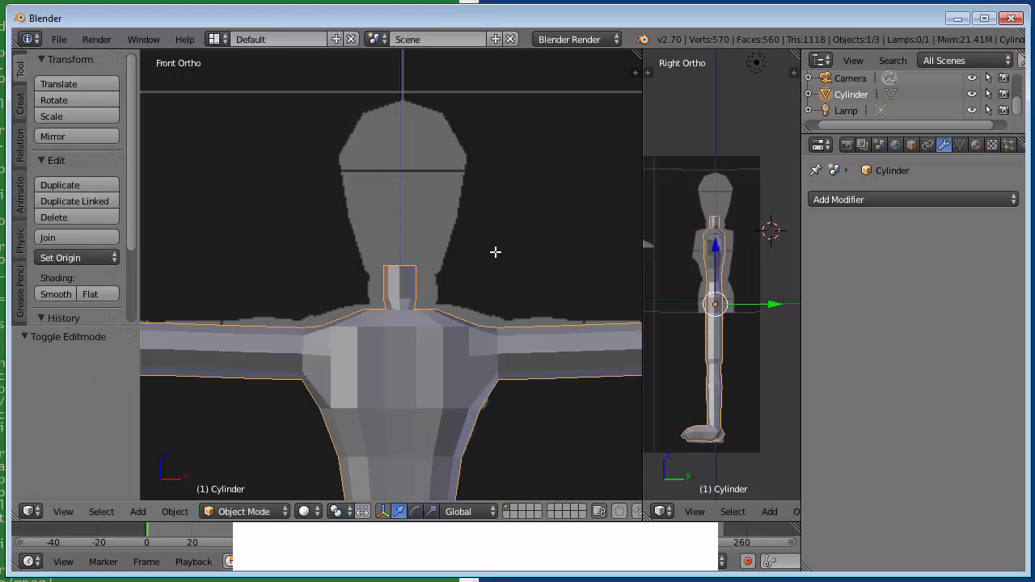
Step: Add a cube to the scene and raise it about 1.83 units along Z
key(shift+a)
mouse_move(495, 252)
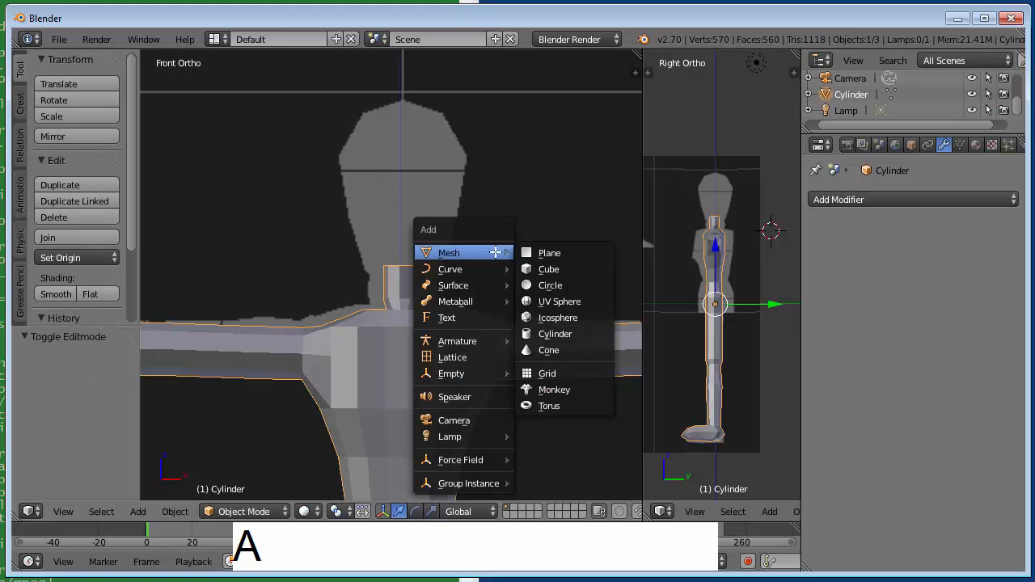
click(572, 268)
scroll(540, 271, down, 3)
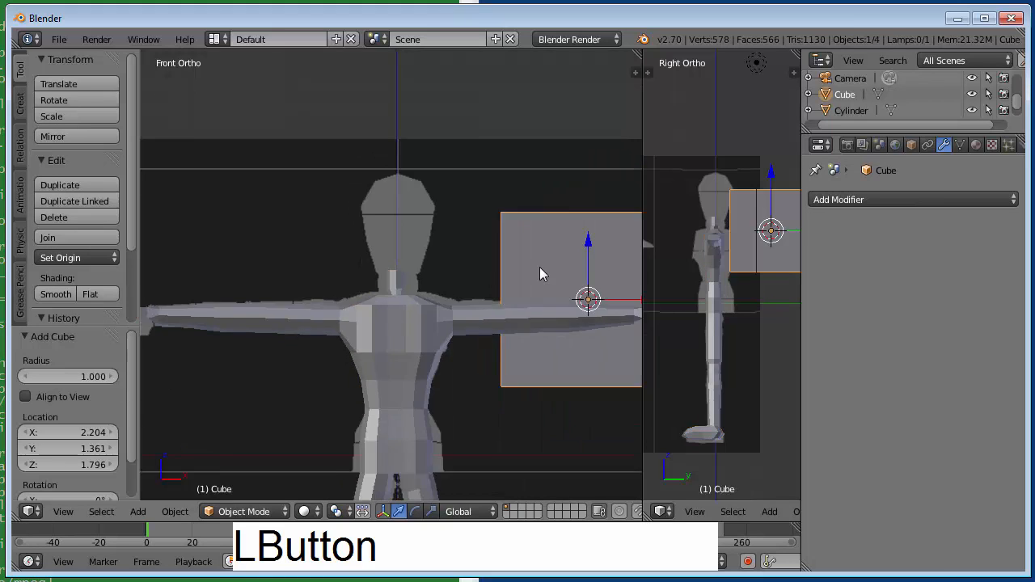
scroll(540, 273, down, 1)
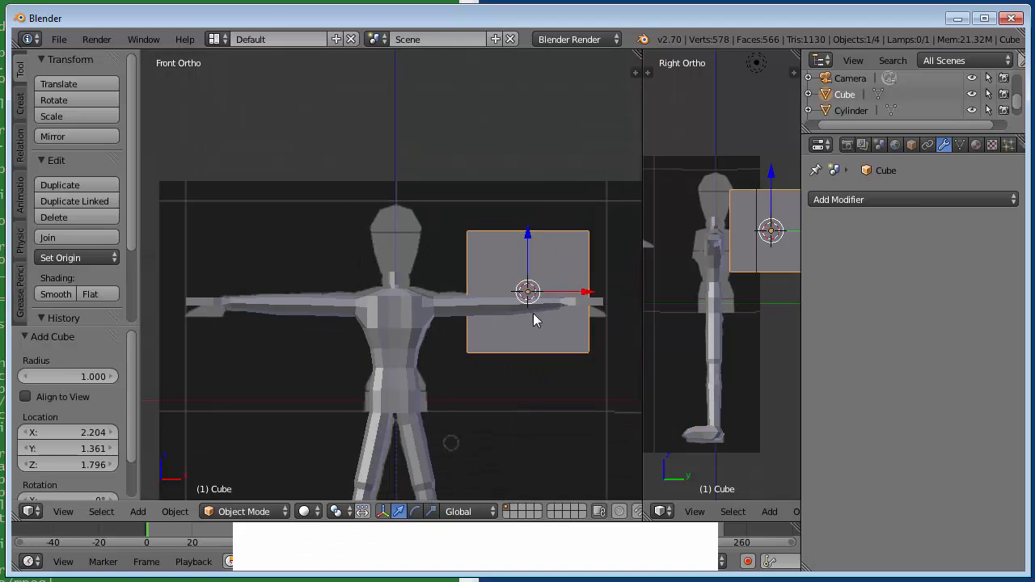
click(138, 213)
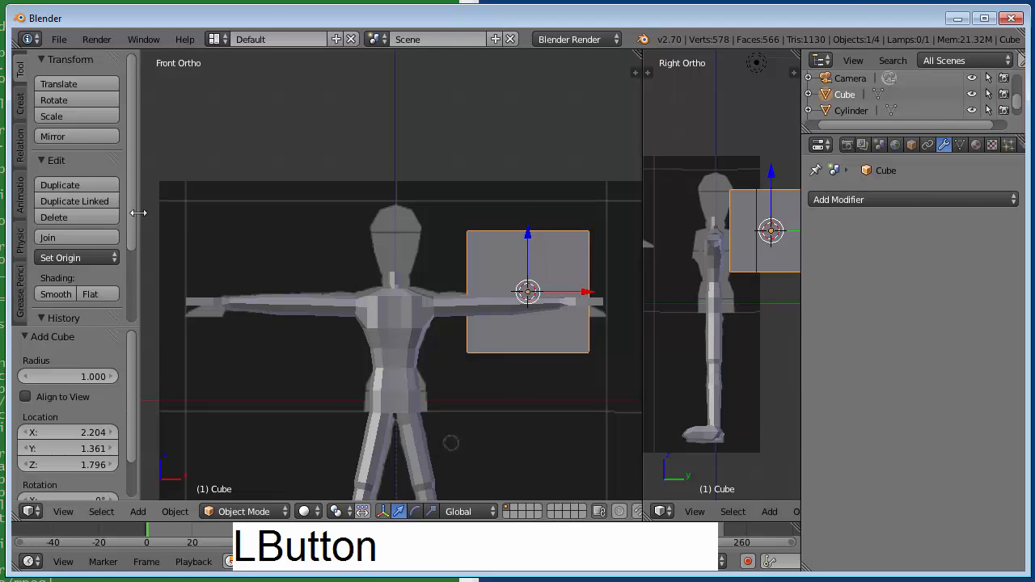
key(Tab)
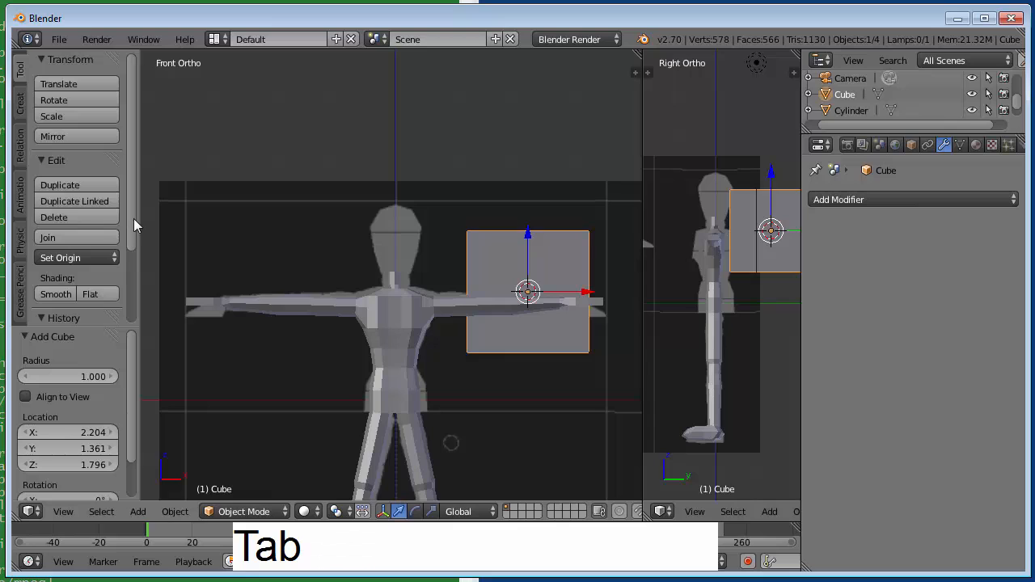
right_click(522, 260)
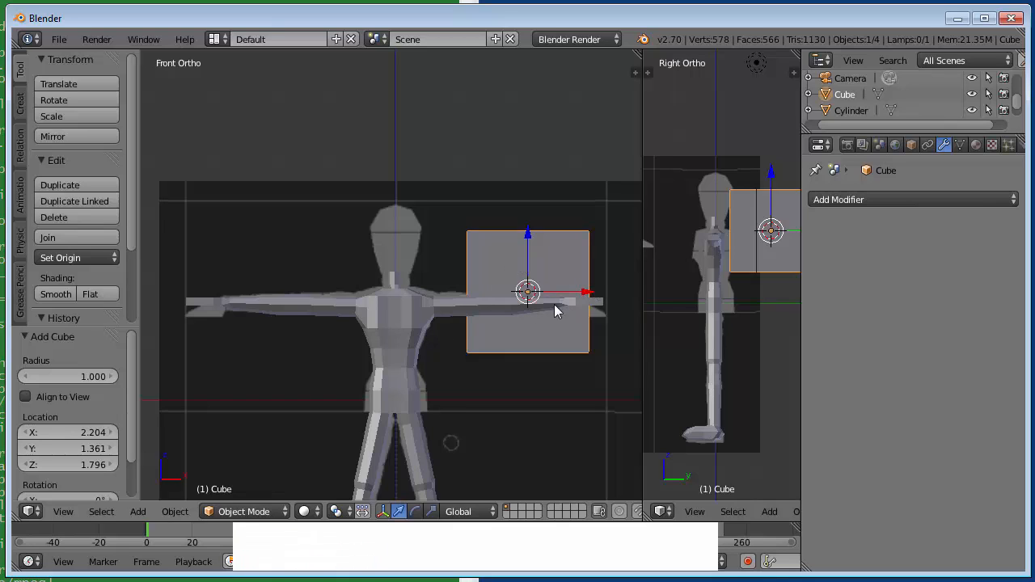
drag(526, 282, 520, 120)
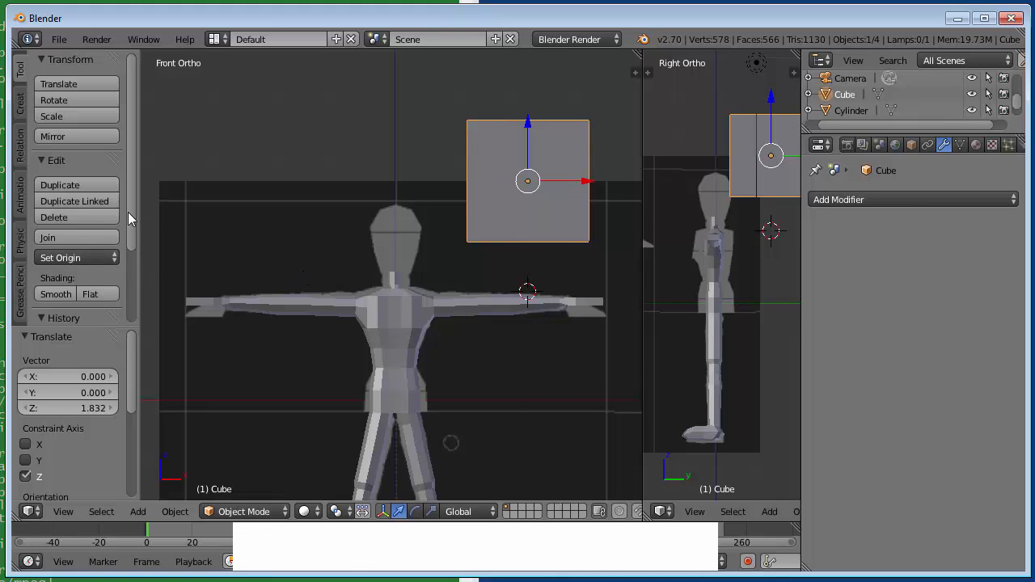
Step: Subdivide the cube's mesh into four segments per edge and move it about -2.19 units along X, centred above the body
key(Tab)
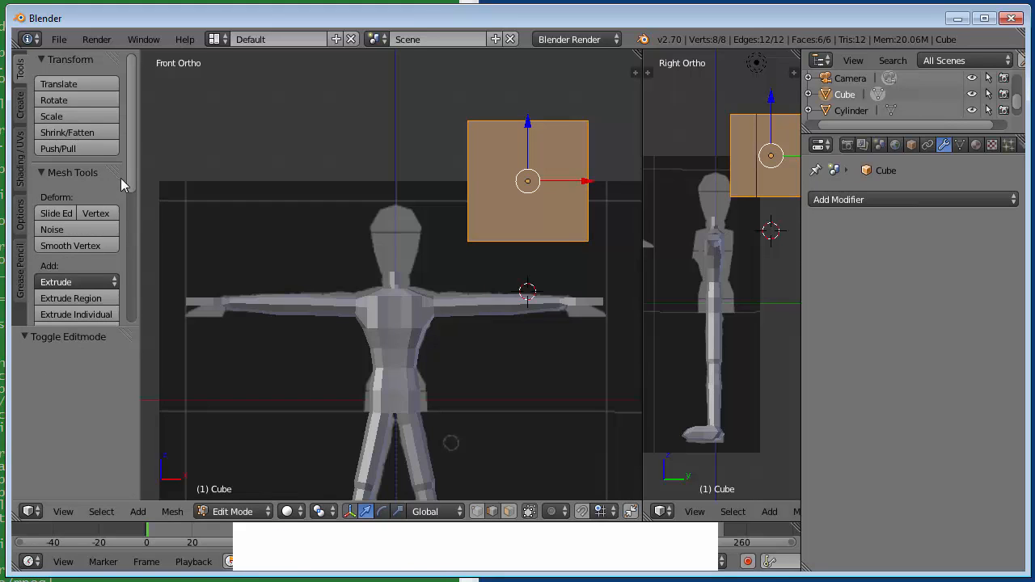
drag(133, 154, 148, 206)
click(91, 239)
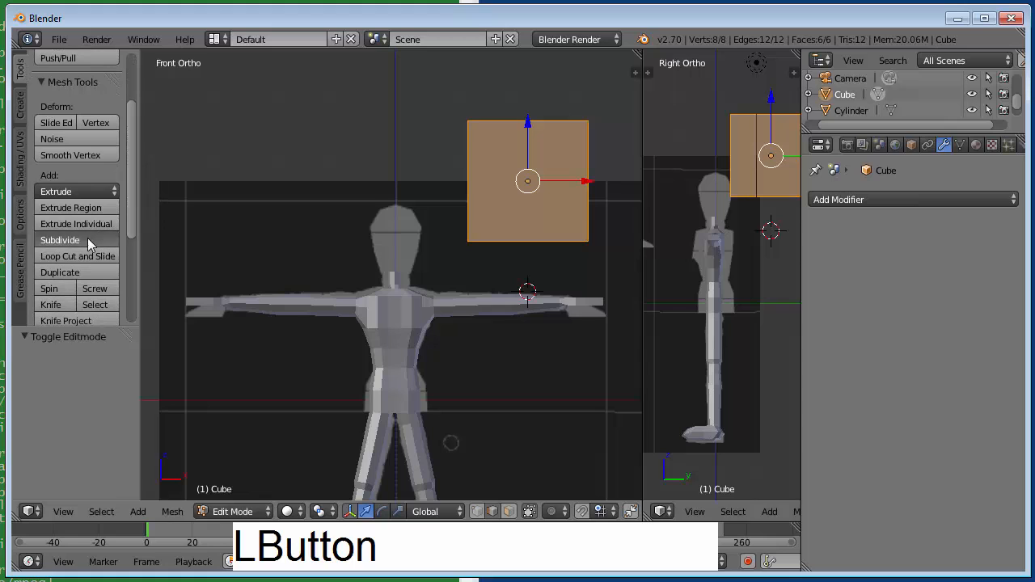
click(91, 243)
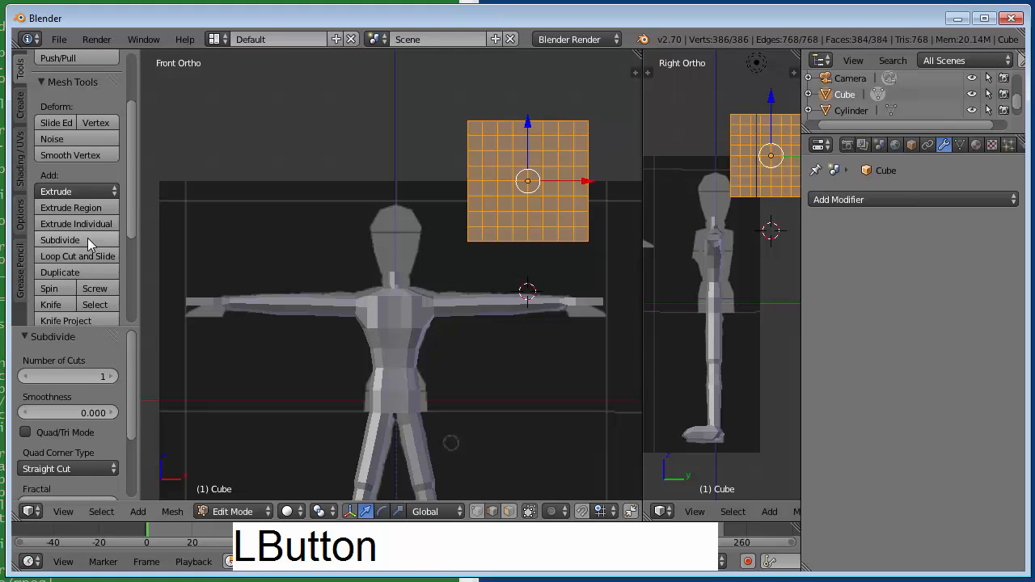
key(ctrl+z)
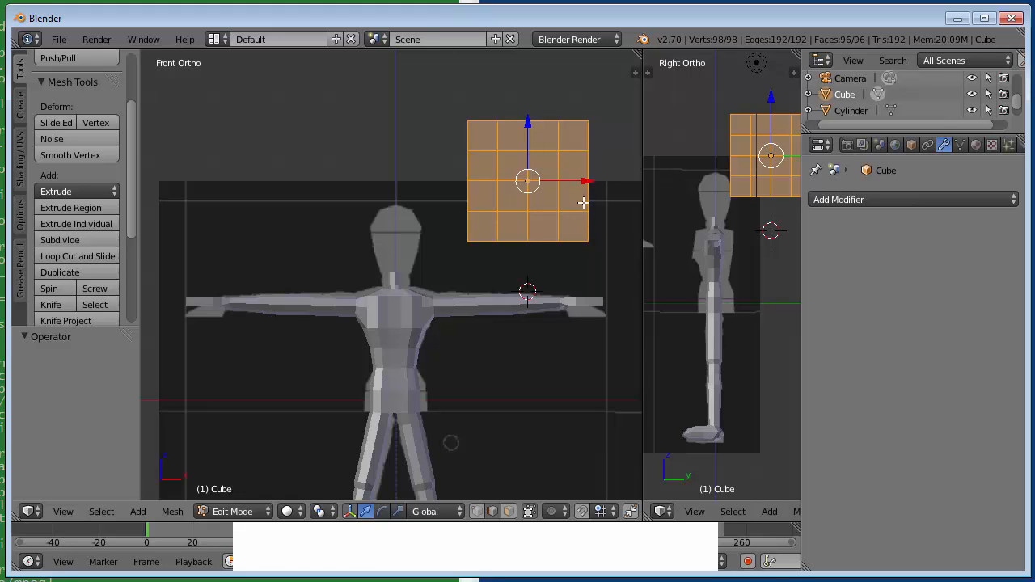
drag(588, 180, 456, 196)
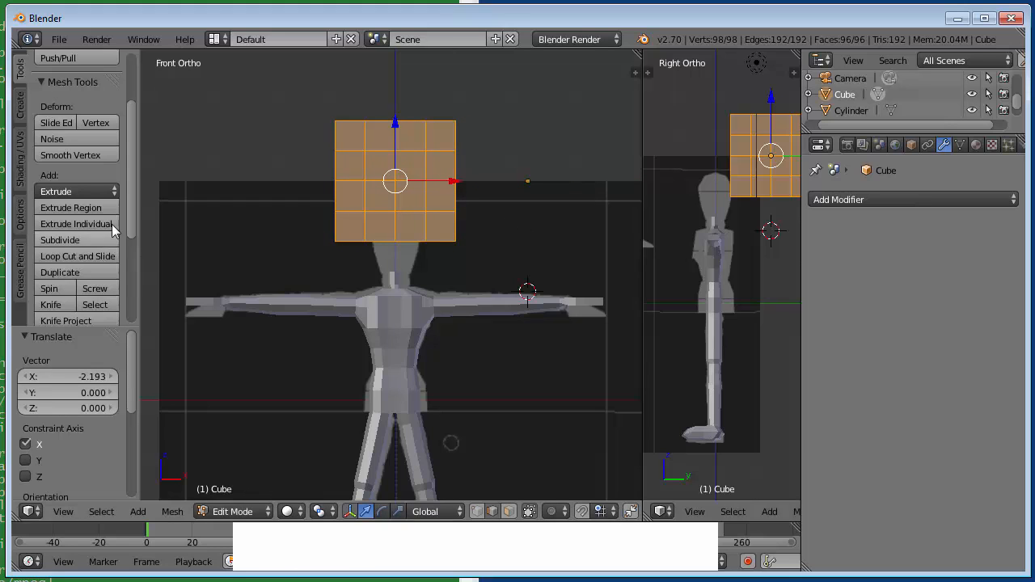
Step: Apply Smooth Vertex to the subdivided cube repeatedly until it is a round ball about as wide as the reference head
drag(132, 185, 143, 118)
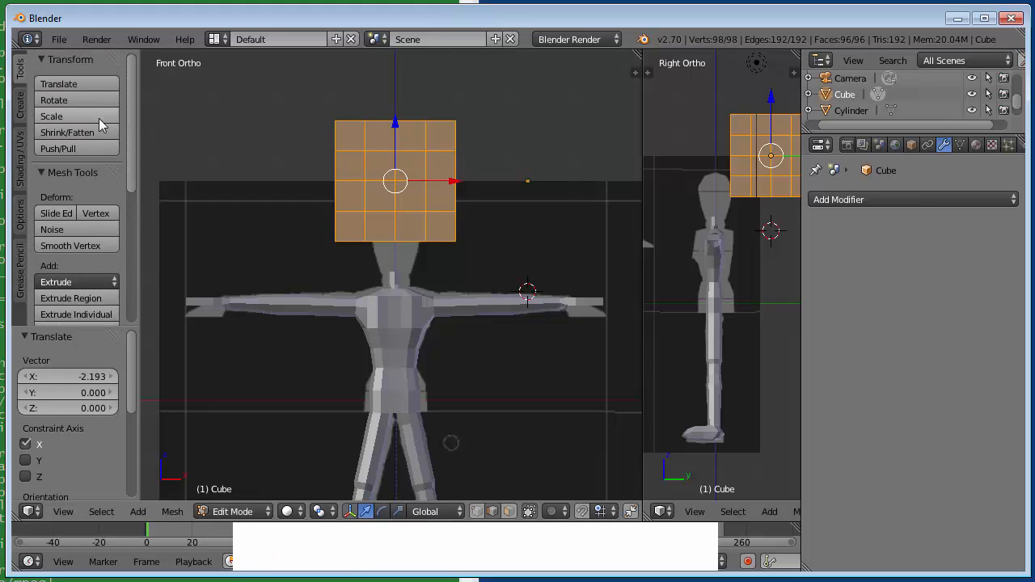
click(77, 248)
click(78, 249)
click(77, 250)
click(78, 251)
click(78, 251)
click(77, 249)
click(78, 249)
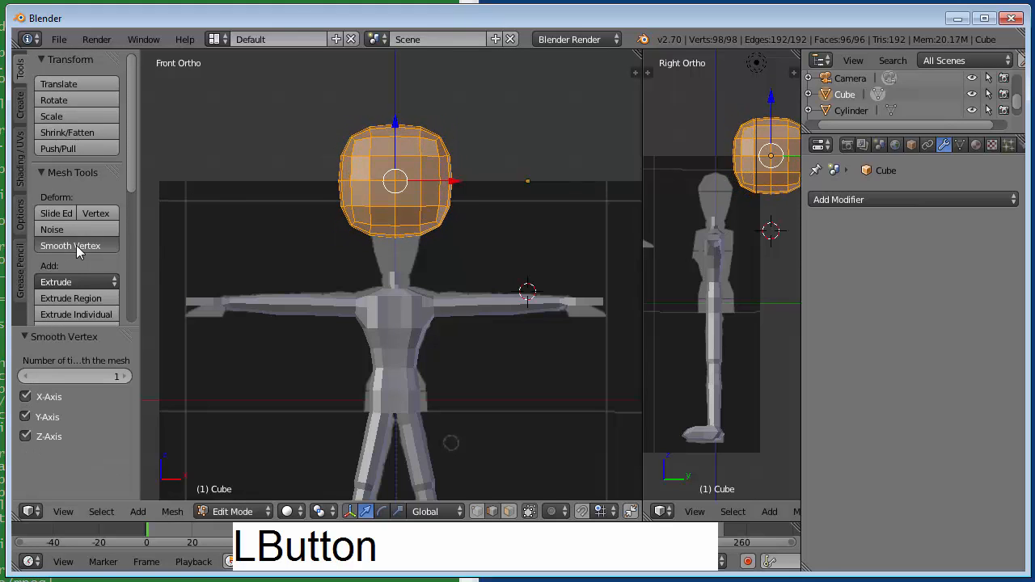
click(78, 249)
click(78, 249)
click(78, 249)
click(78, 249)
click(78, 248)
click(78, 249)
click(77, 249)
click(77, 249)
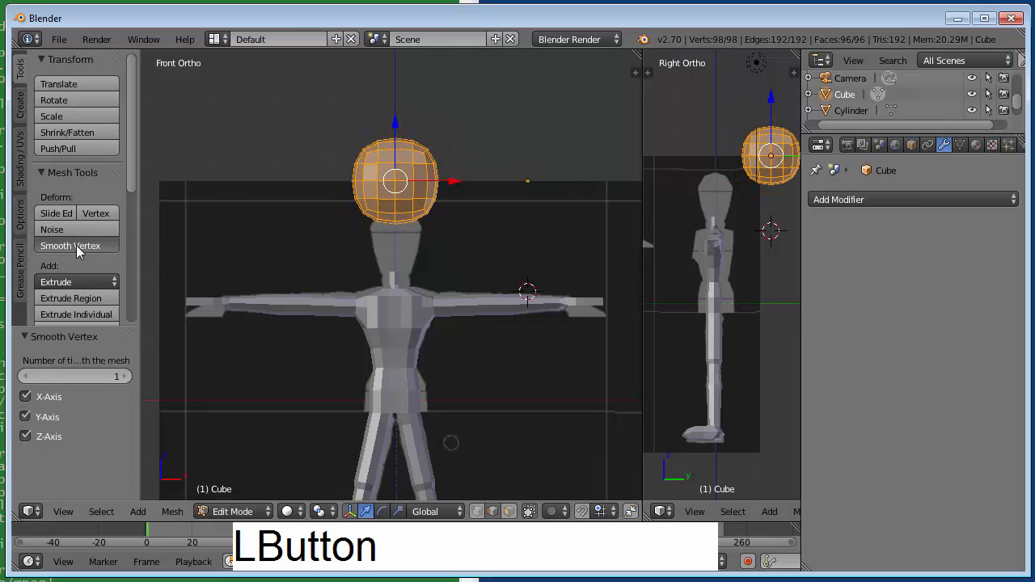
click(78, 249)
click(77, 249)
click(78, 249)
click(77, 249)
click(78, 249)
click(77, 249)
click(77, 249)
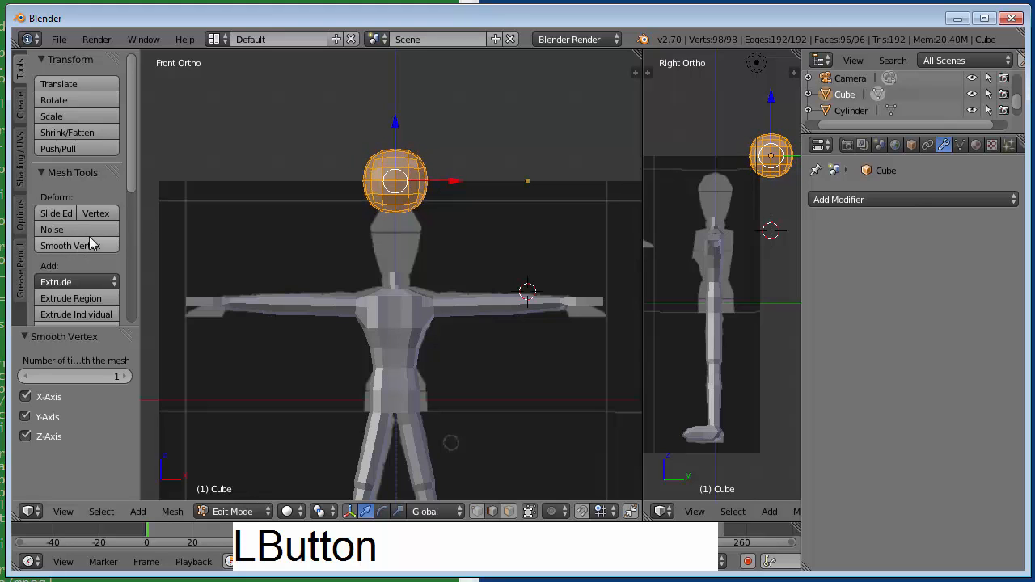
Step: Lower the ball along Z onto the reference head and join it with the body into one object
drag(396, 120, 391, 173)
key(Tab)
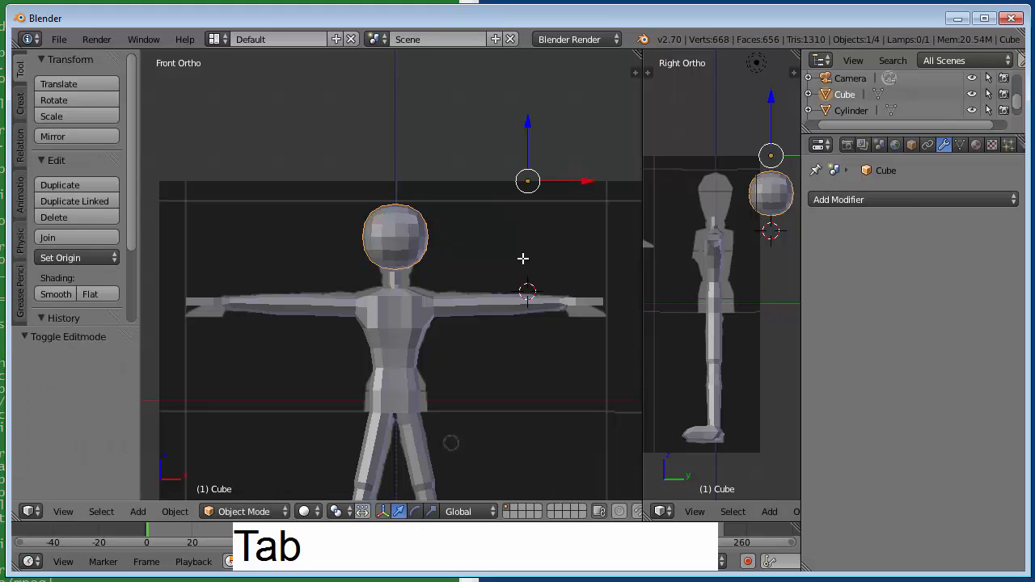
shift+right_click(413, 328)
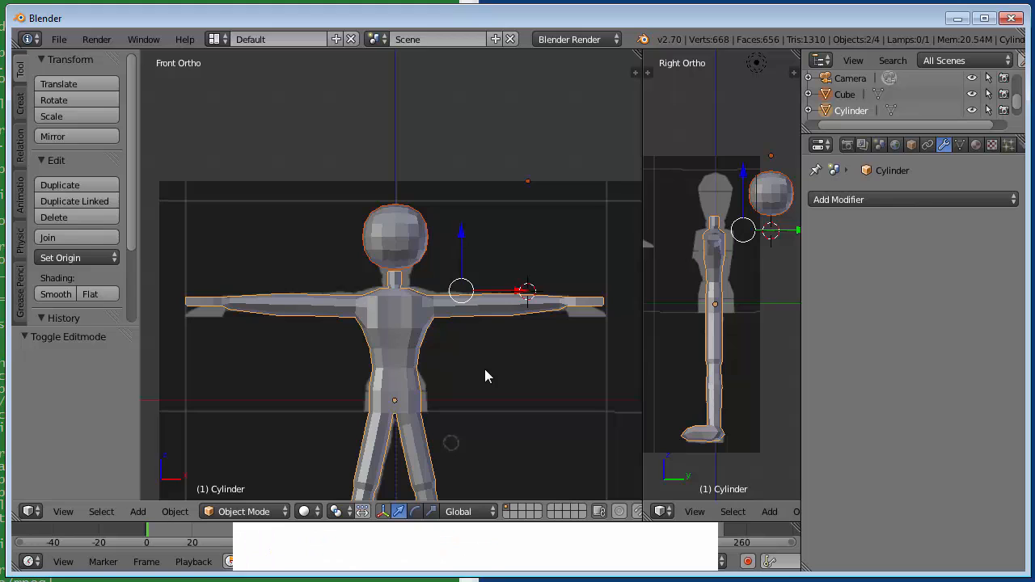
key(ctrl)
key(ctrl+j)
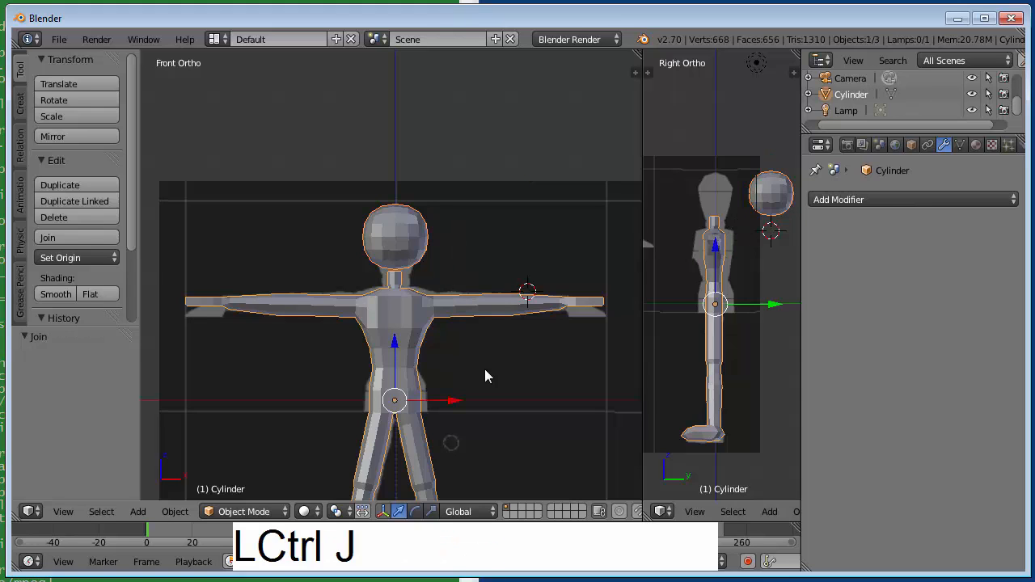
Step: Deselect the mesh in Edit Mode and examine how the head ball lines up with the neck from the front, in perspective and from the side
key(Tab)
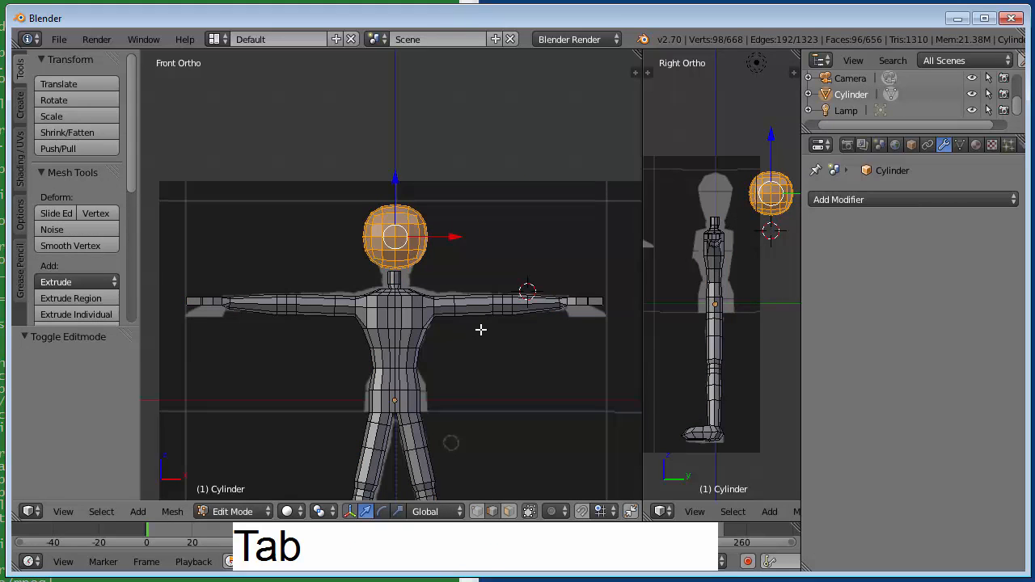
scroll(480, 329, up, 1)
scroll(481, 329, up, 3)
key(a)
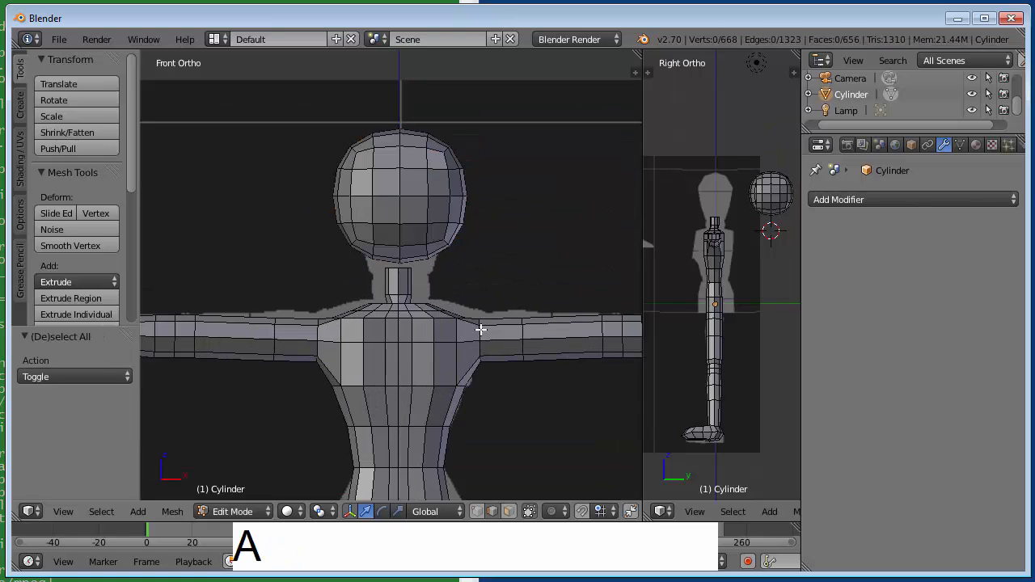
scroll(498, 267, up, 2)
mouse_move(498, 268)
middle_down()
mouse_move(499, 231)
mouse_move(375, 246)
mouse_move(460, 279)
mouse_move(494, 250)
middle_up()
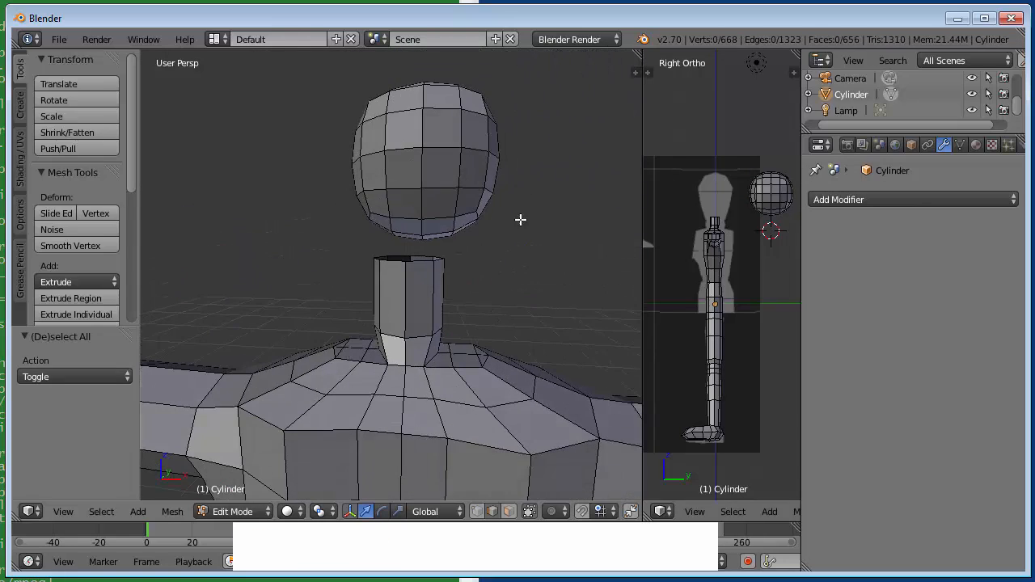
scroll(532, 249, down, 1)
key(KP_3)
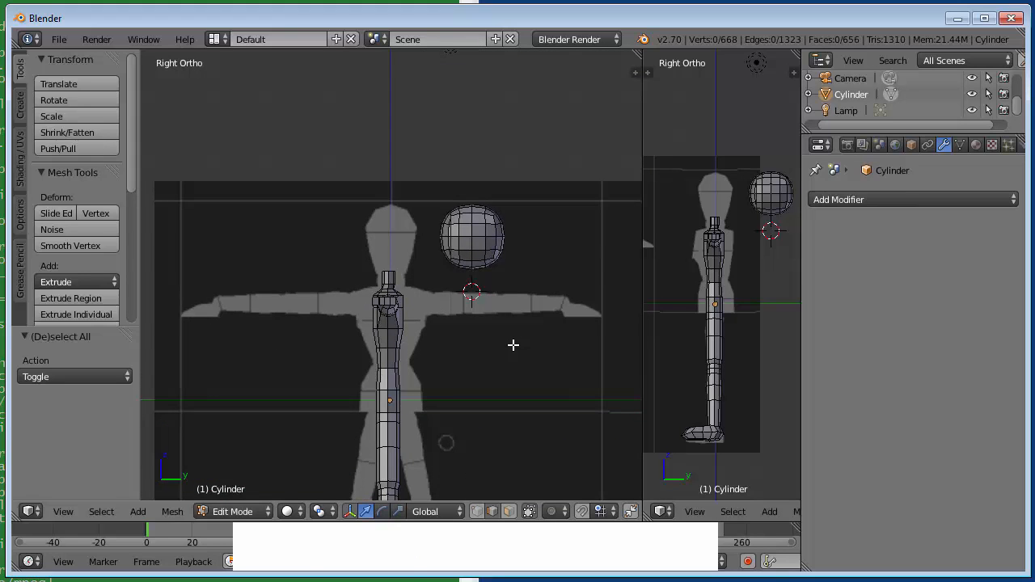
scroll(513, 344, down, 1)
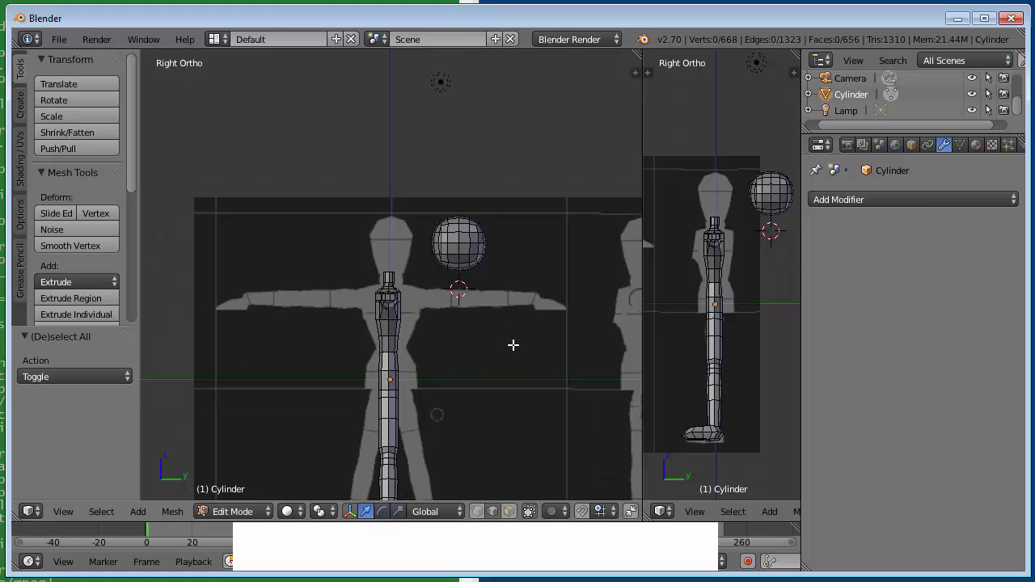
key(KP_1)
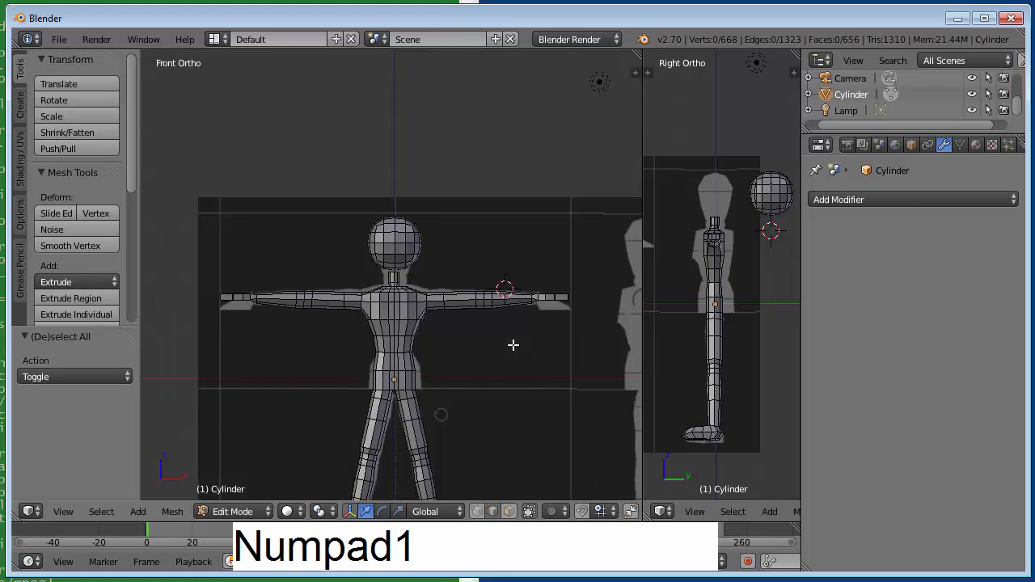
scroll(489, 231, up, 5)
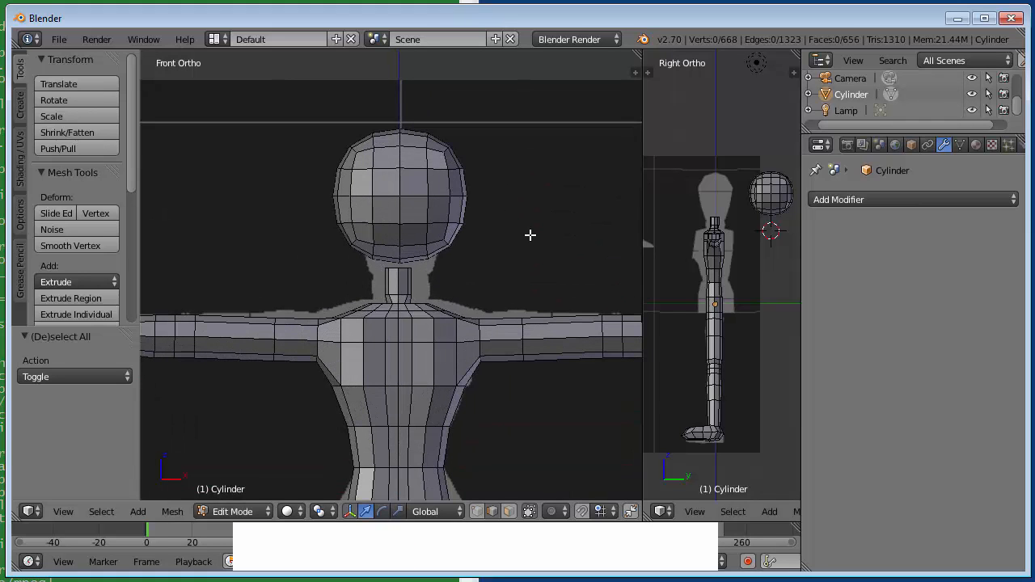
scroll(529, 235, down, 5)
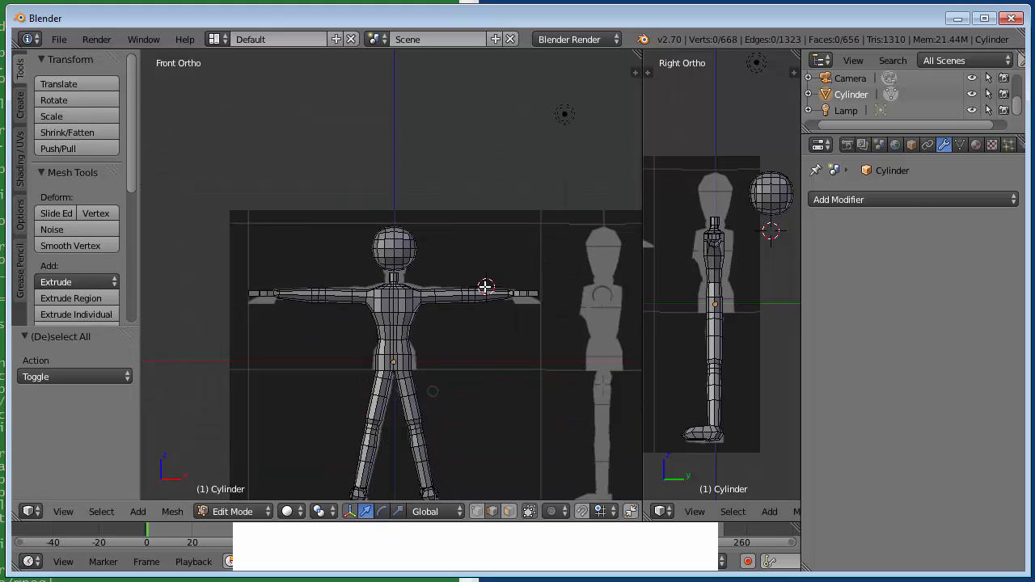
Step: Reset the 3D cursor to the world origin and return to the front view of the head
key(shift+c)
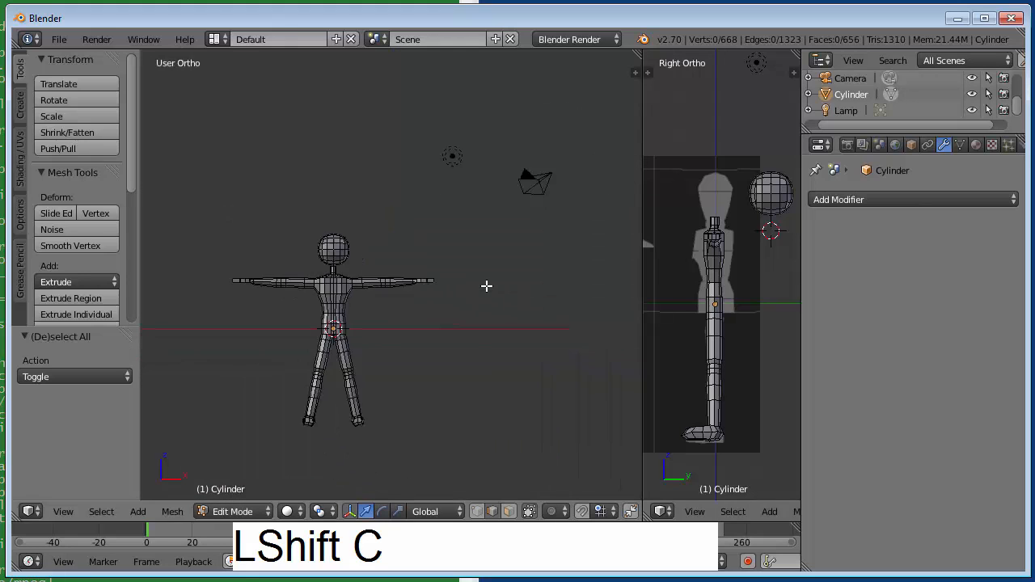
scroll(375, 234, up, 4)
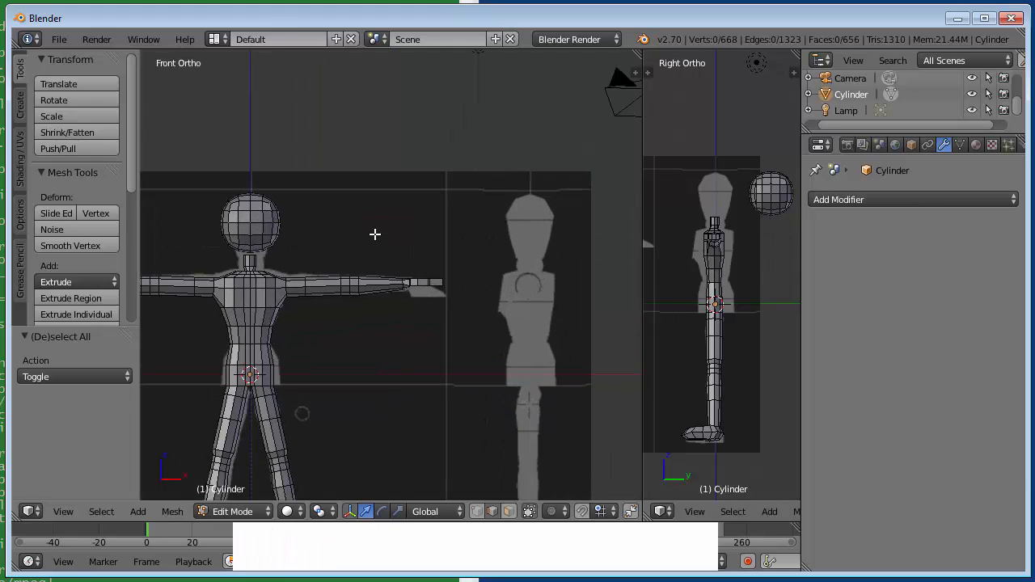
shift+middle_drag(374, 233, 554, 299)
scroll(554, 299, up, 5)
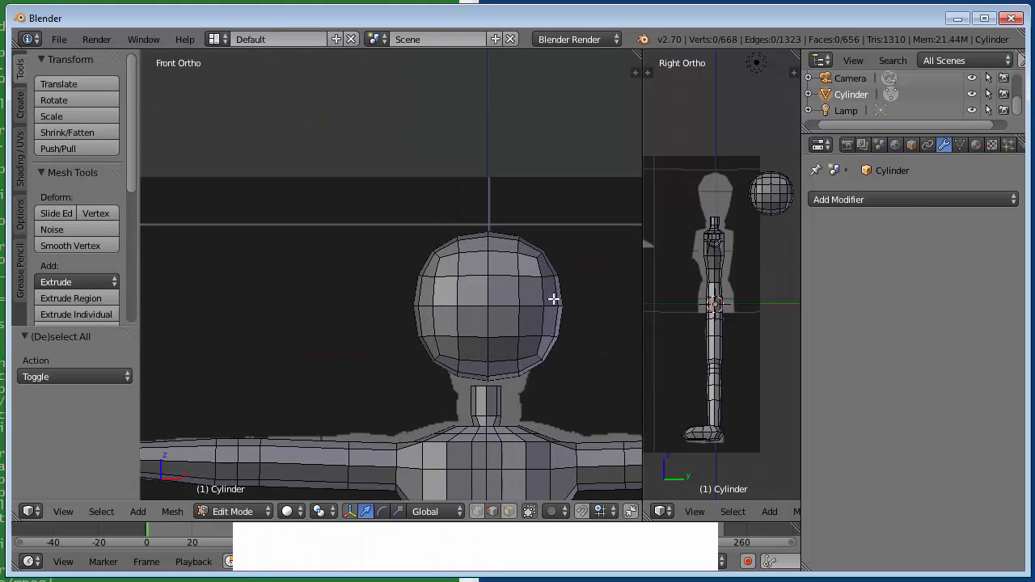
Step: From the right view, select the whole linked head ball, move it along Y until it is centred over the neck, and deselect it
key(KP_3)
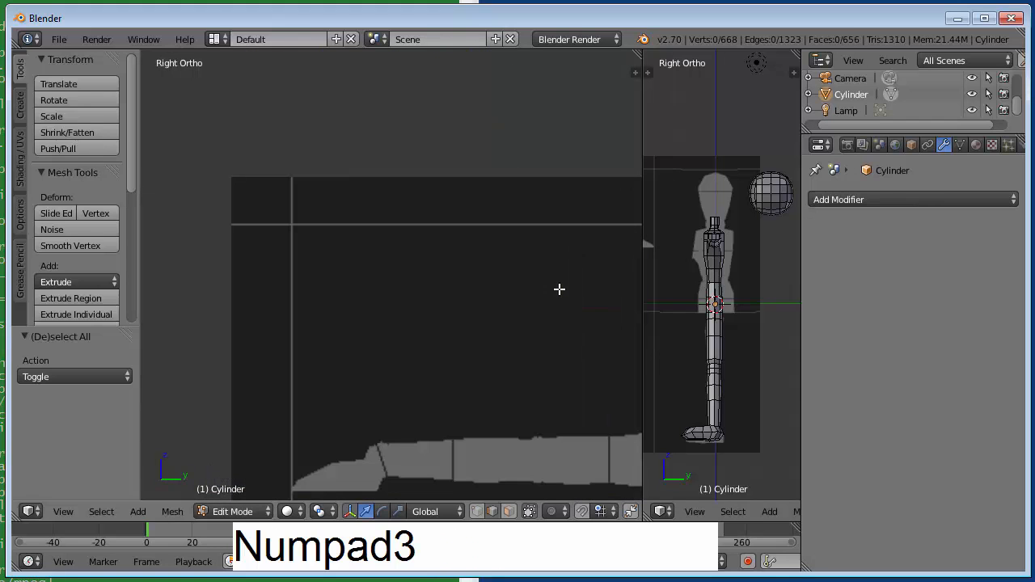
scroll(571, 312, down, 3)
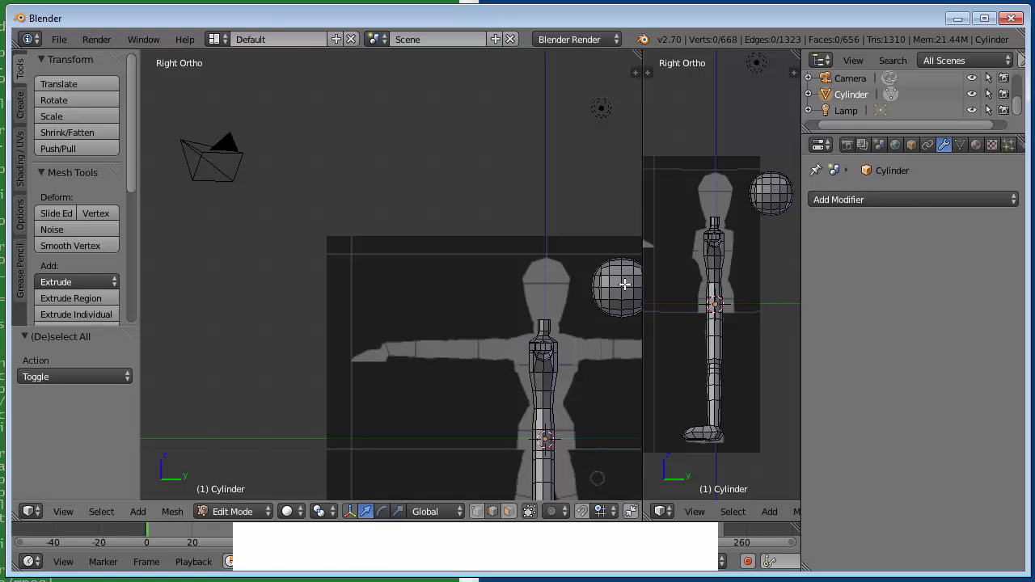
key(l)
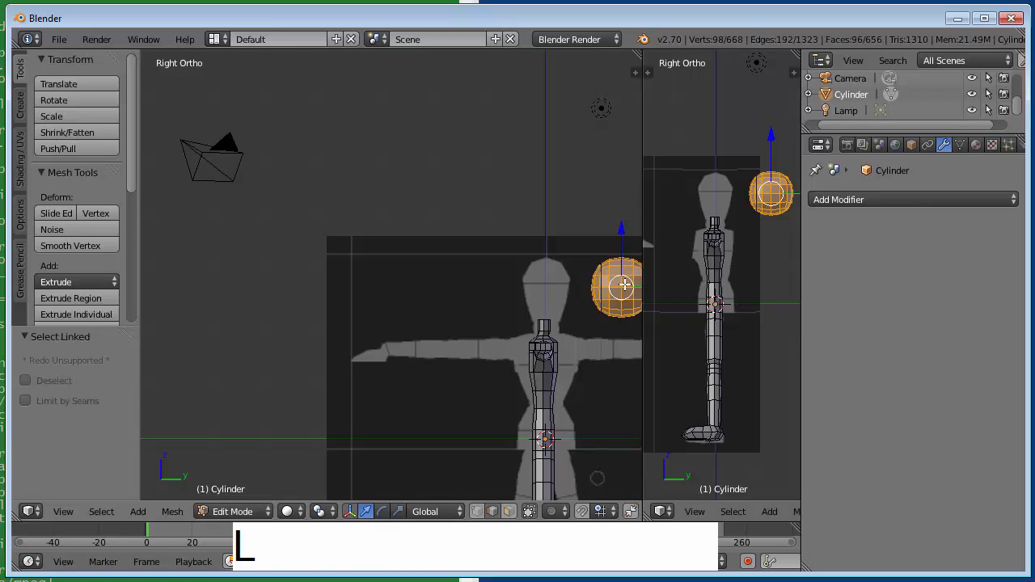
scroll(634, 302, down, 1)
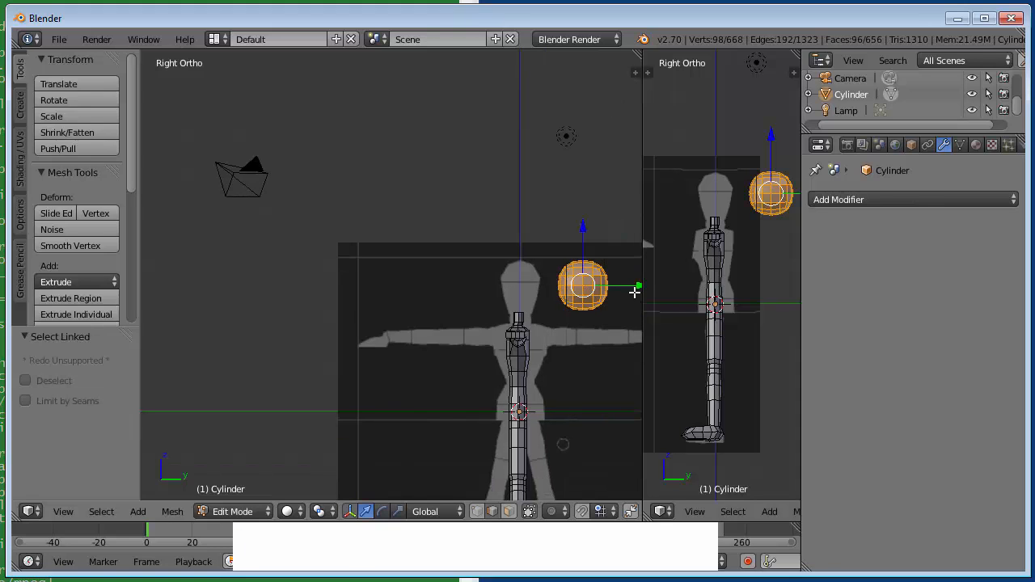
drag(634, 292, 571, 298)
key(a)
scroll(577, 366, up, 6)
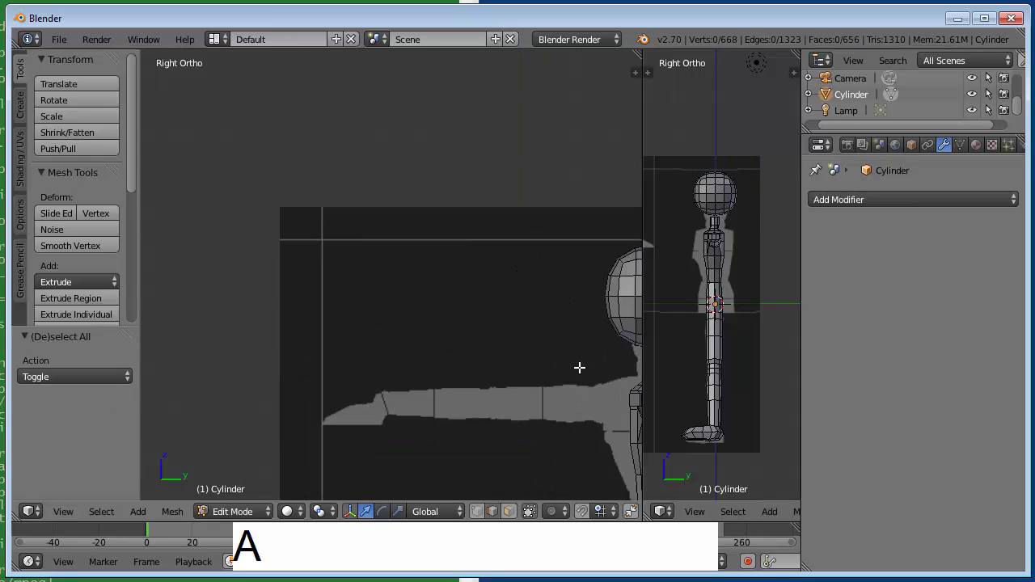
Step: Switch to face select mode, frame the view on a face of the head ball, and deselect it
middle_drag(543, 376, 280, 143)
key(ctrl+Tab)
key(f)
middle_drag(488, 400, 444, 237)
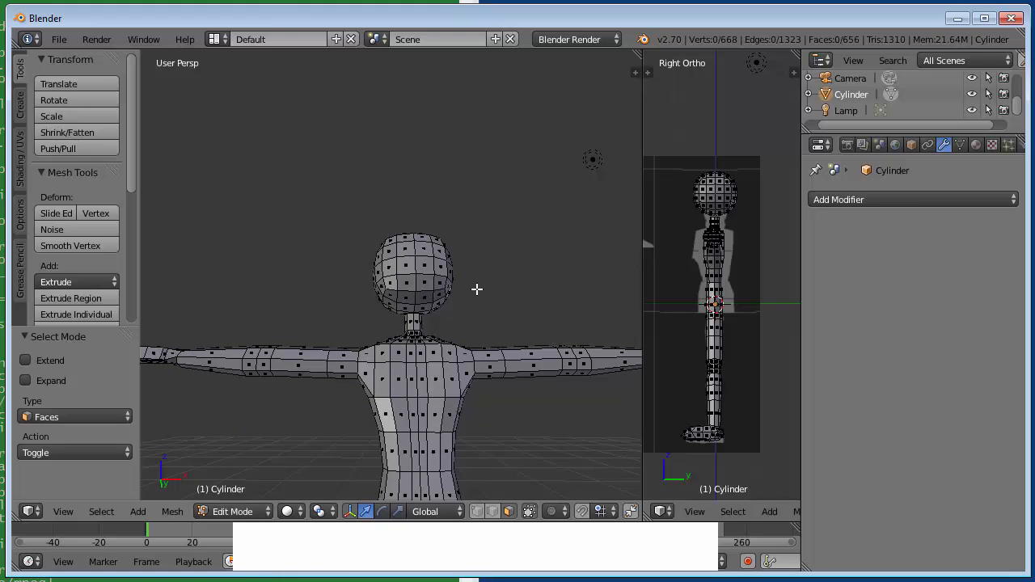
right_click(436, 280)
key(KP_Decimal)
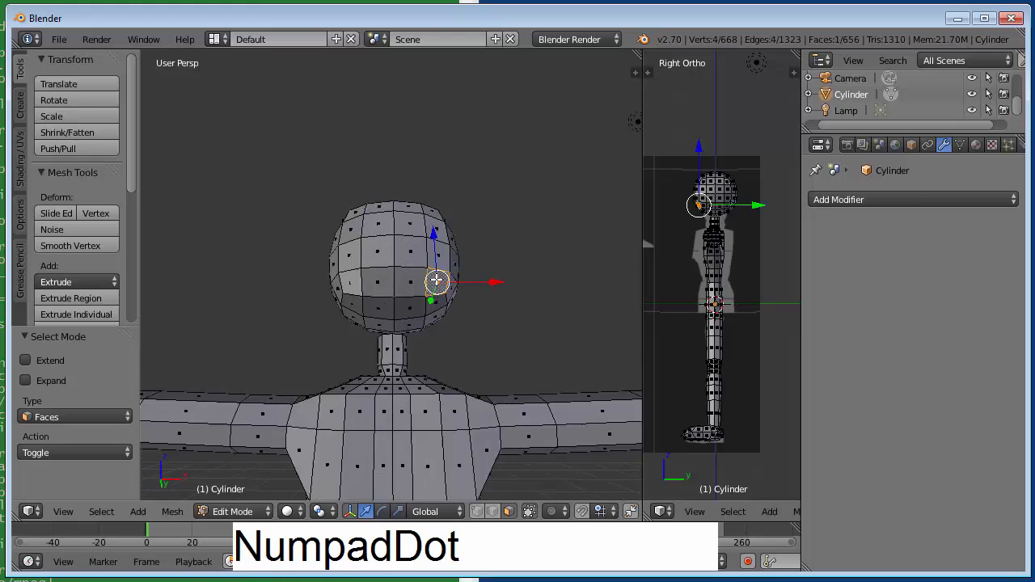
scroll(463, 318, down, 5)
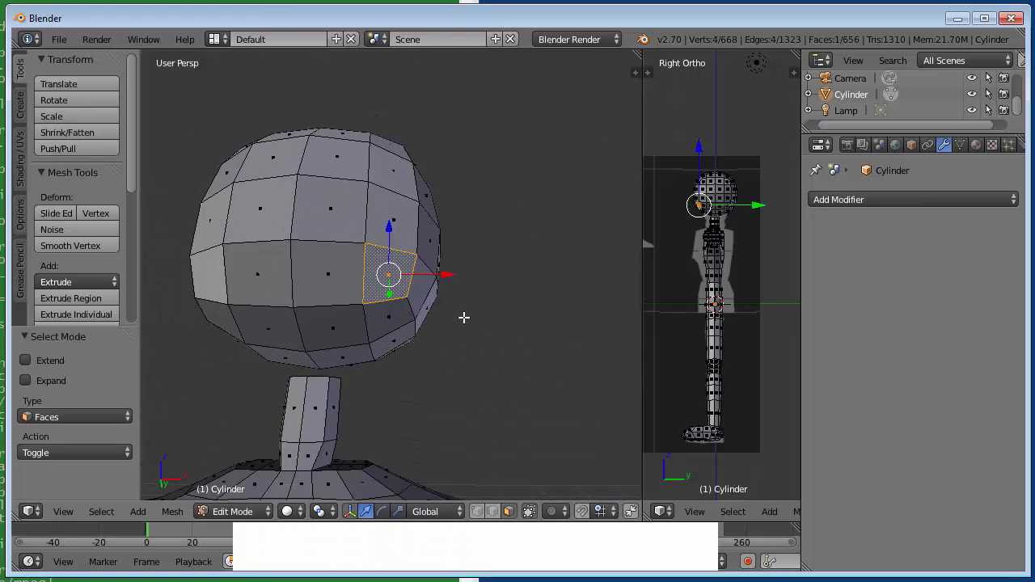
middle_drag(392, 392, 402, 412)
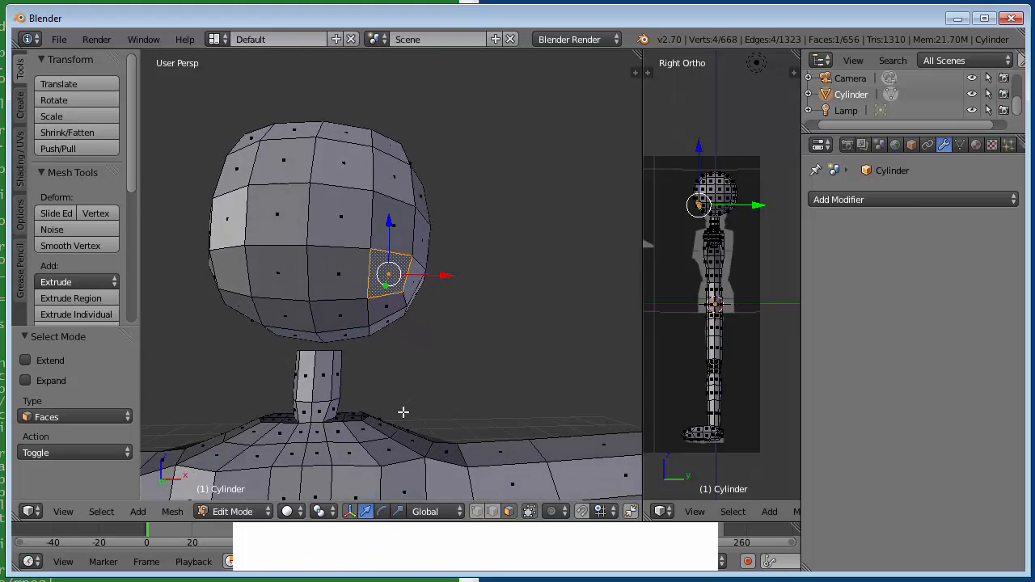
key(a)
Step: Select the four faces on the underside of the head ball directly above the neck and delete those faces
middle_drag(461, 356, 373, 364)
right_click(359, 372)
shift+right_click(393, 366)
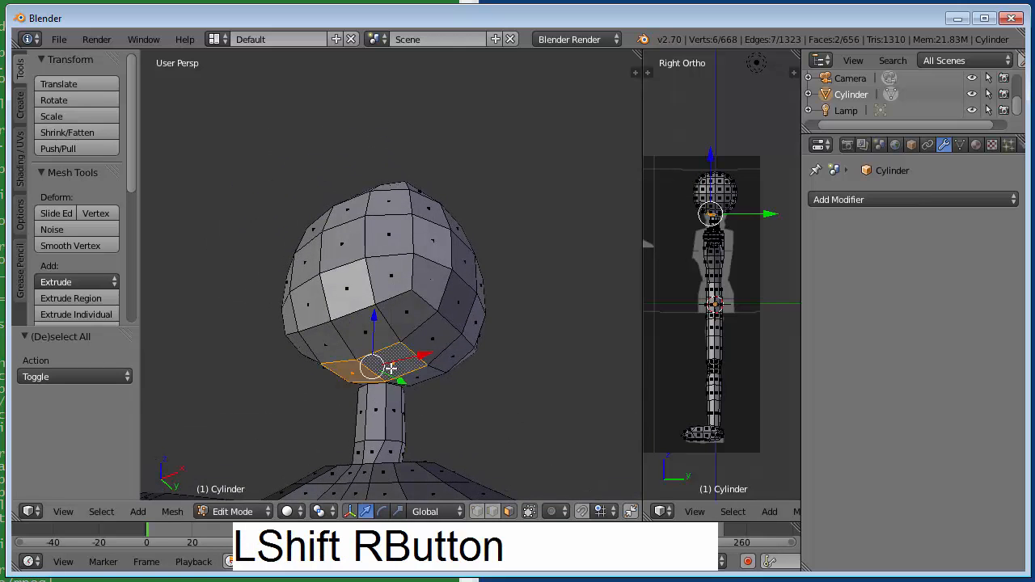
shift+right_click(411, 374)
middle_drag(396, 412, 282, 307)
right_click(175, 282)
middle_drag(164, 282, 247, 300)
shift+right_click(267, 235)
shift+right_click(285, 291)
shift+right_click(388, 272)
middle_drag(388, 272, 250, 291)
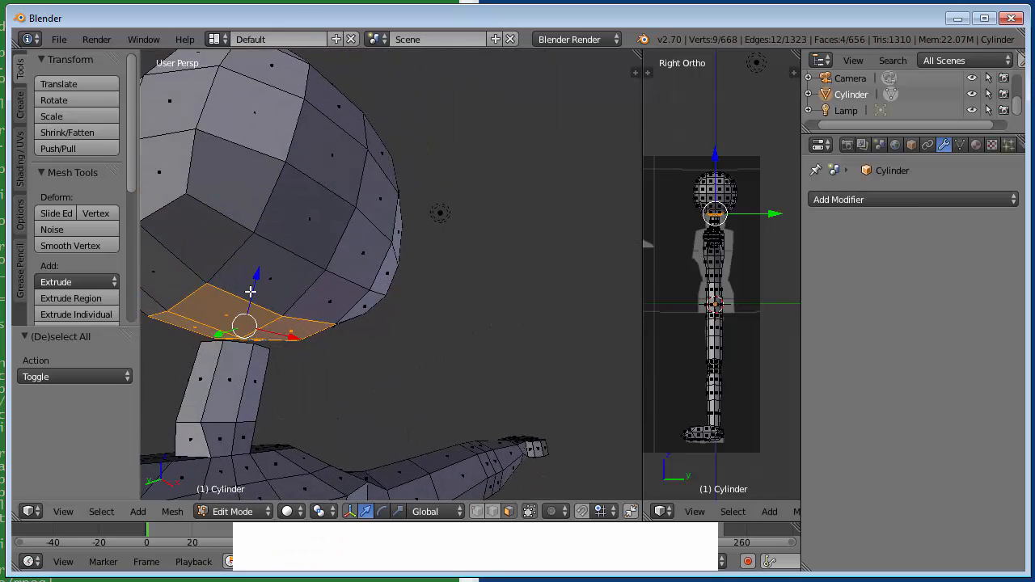
key(x)
key(f)
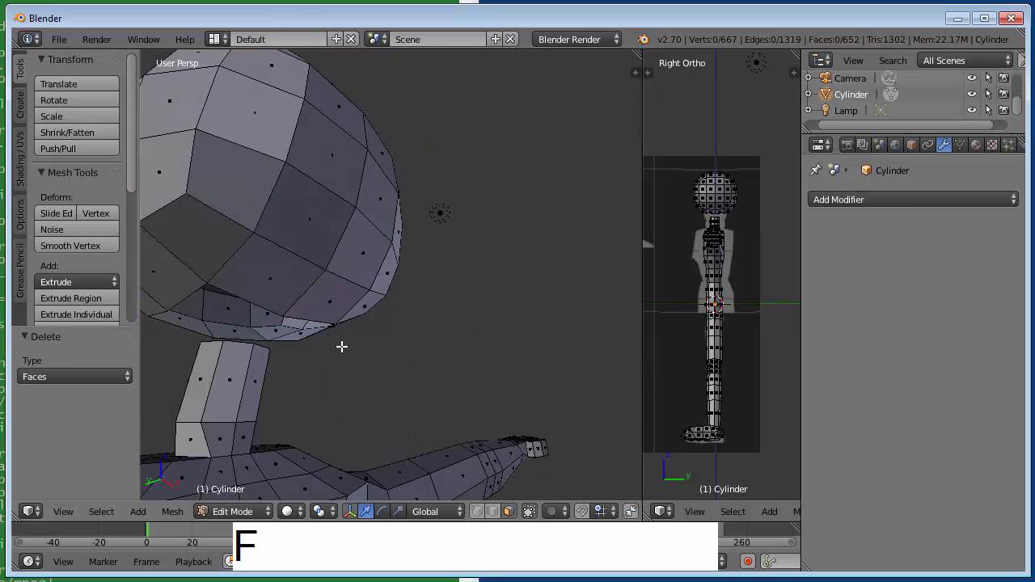
Step: In edge select mode, create a face between a front edge of the head opening and the neck's top edge below it
middle_drag(342, 346, 315, 283)
middle_drag(273, 310, 269, 382)
key(ctrl+Tab)
key(e)
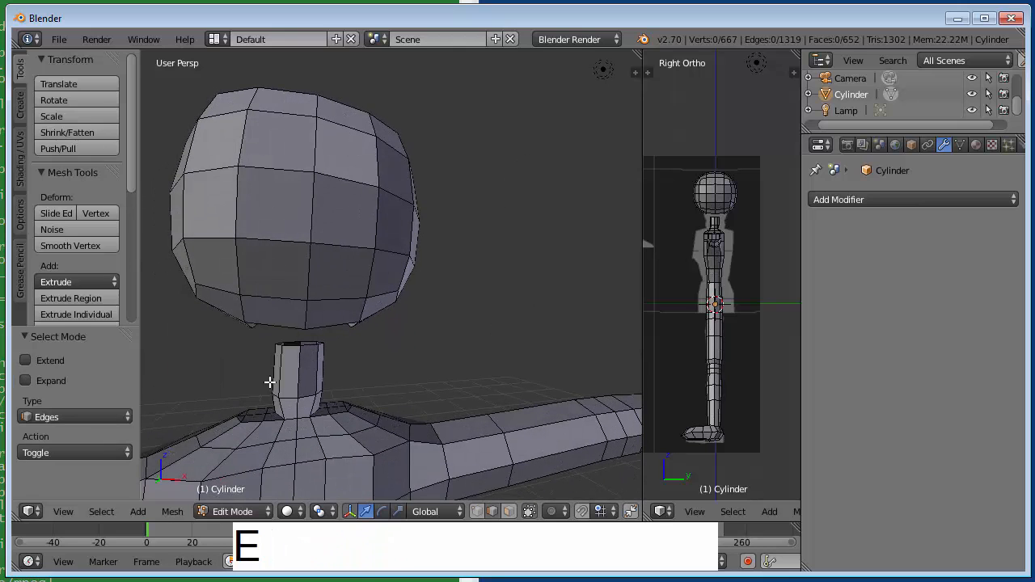
middle_drag(260, 344, 332, 339)
right_click(272, 327)
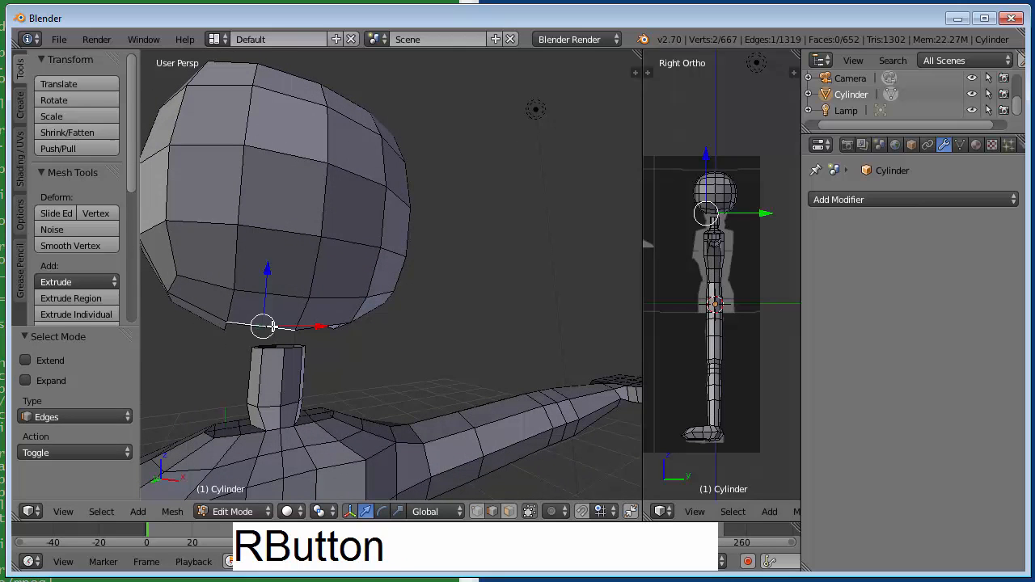
shift+right_click(275, 350)
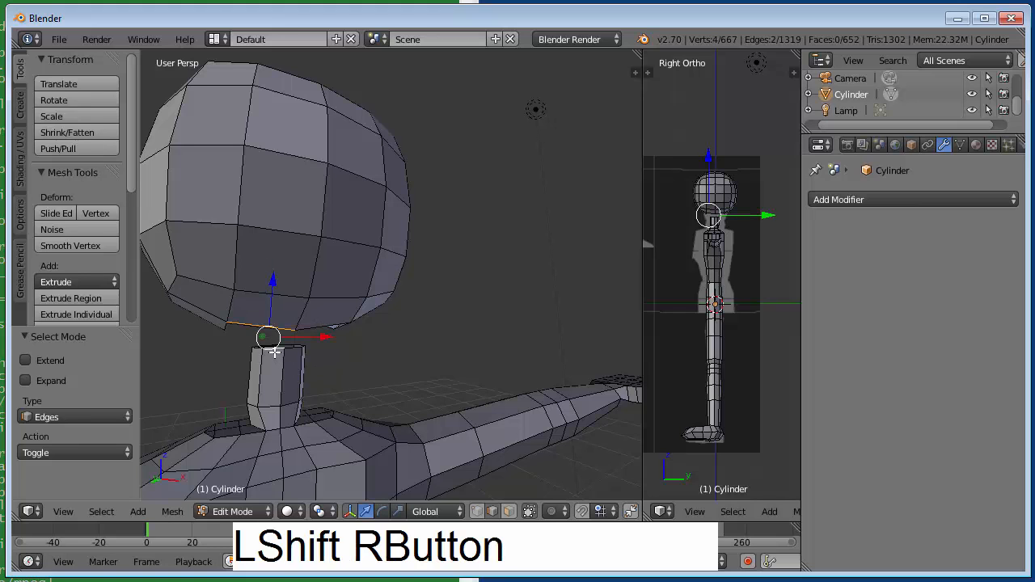
key(f)
Step: Try to fill the neighbouring head-to-neck gaps by adding more edges to the current selection
middle_drag(370, 372, 353, 331)
shift+right_click(356, 333)
shift+right_click(351, 356)
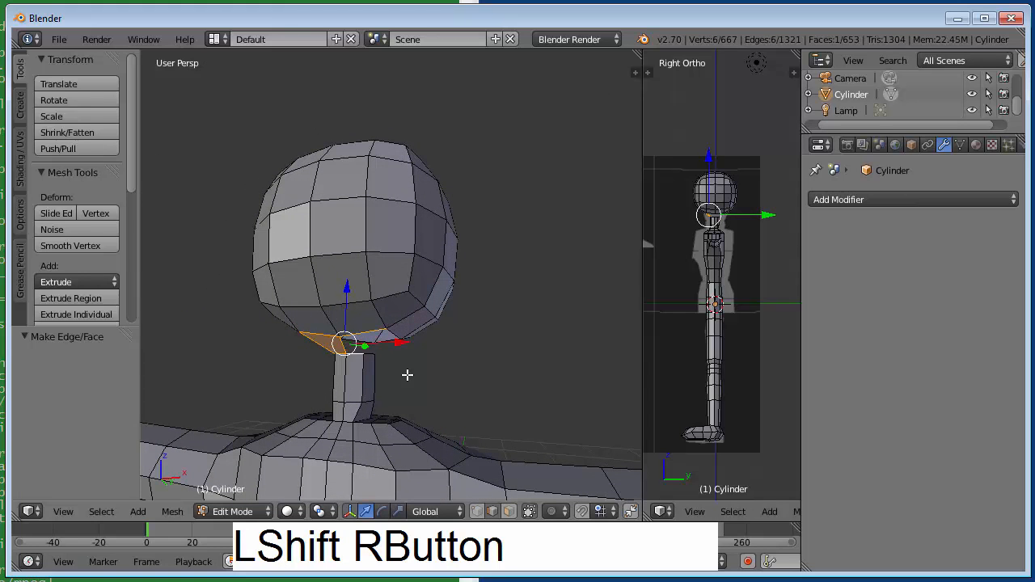
key(f)
middle_drag(425, 388, 476, 328)
shift+right_click(477, 345)
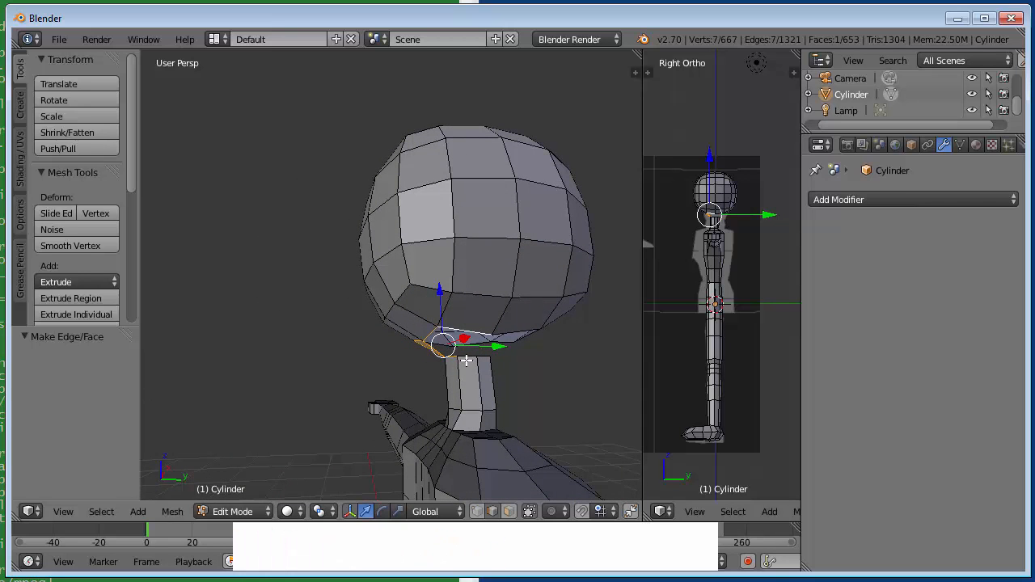
shift+right_click(467, 360)
middle_drag(496, 365, 598, 359)
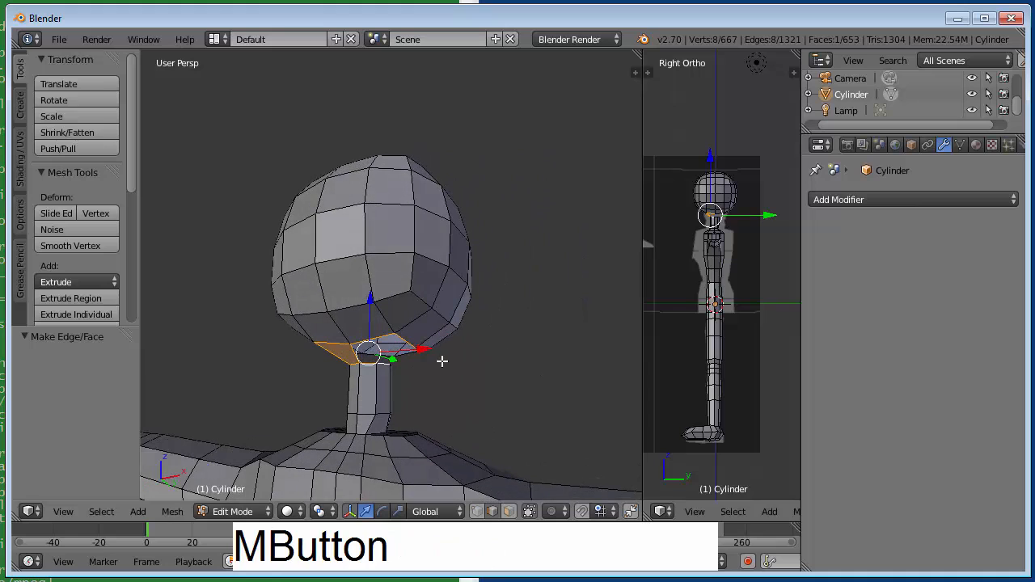
Step: Create faces between matching head and neck edges for the other front segment and the adjoining side segment
right_click(375, 338)
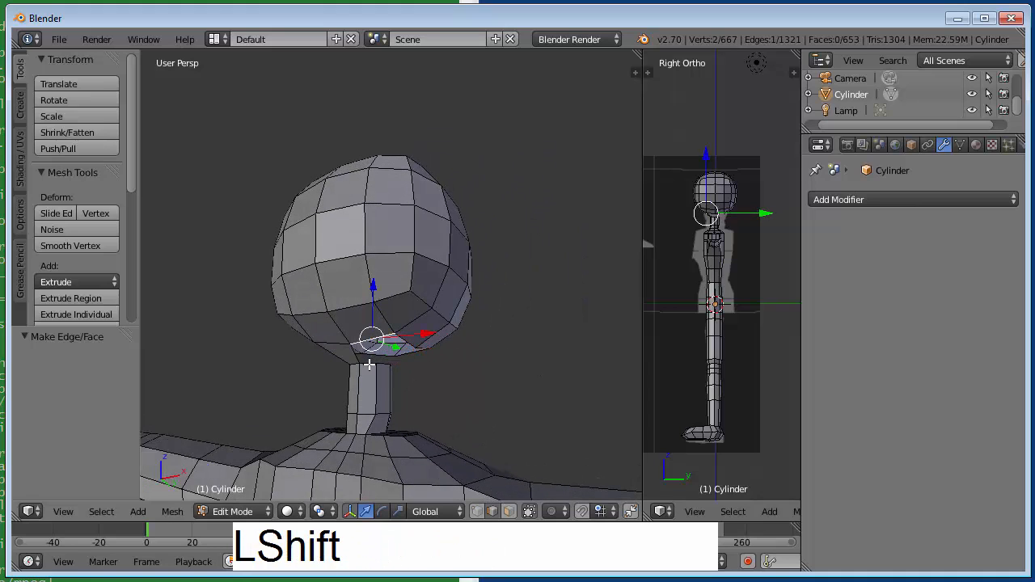
shift+right_click(369, 365)
key(f)
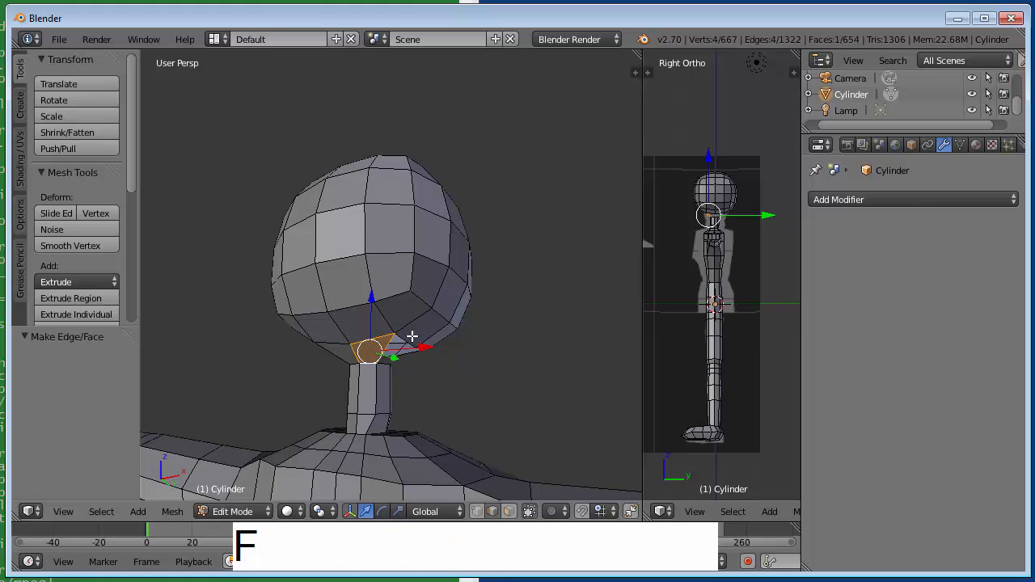
right_click(405, 342)
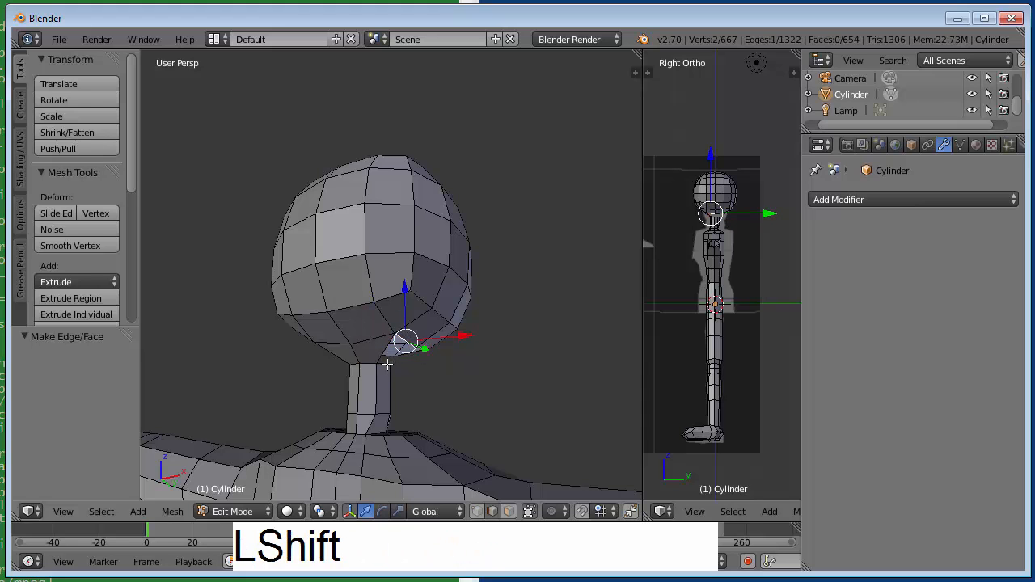
shift+right_click(387, 363)
key(f)
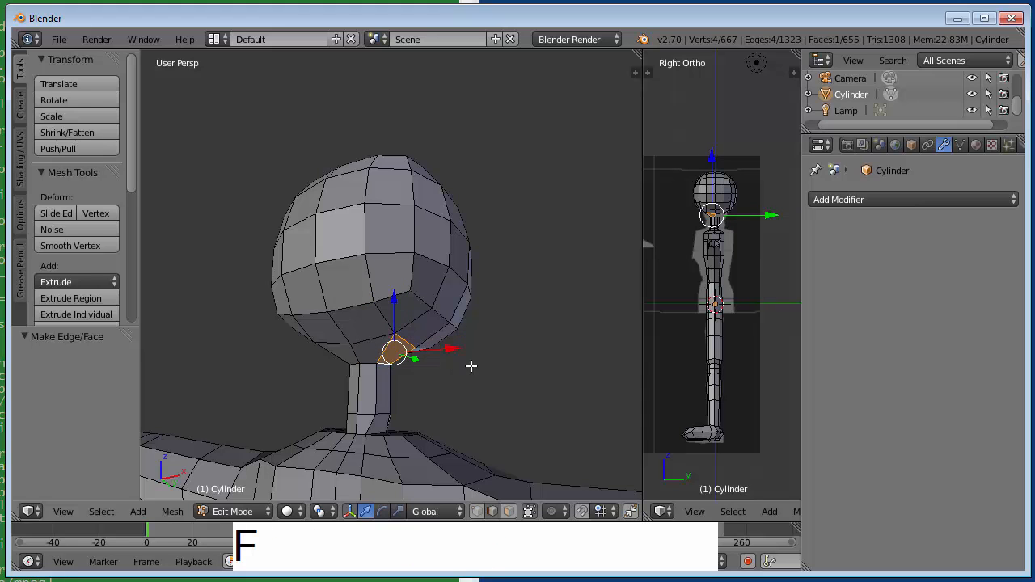
Step: Bridge the rear half of that side and the adjoining back segment between the head opening and neck rim with faces
middle_drag(471, 363, 548, 345)
right_click(554, 297)
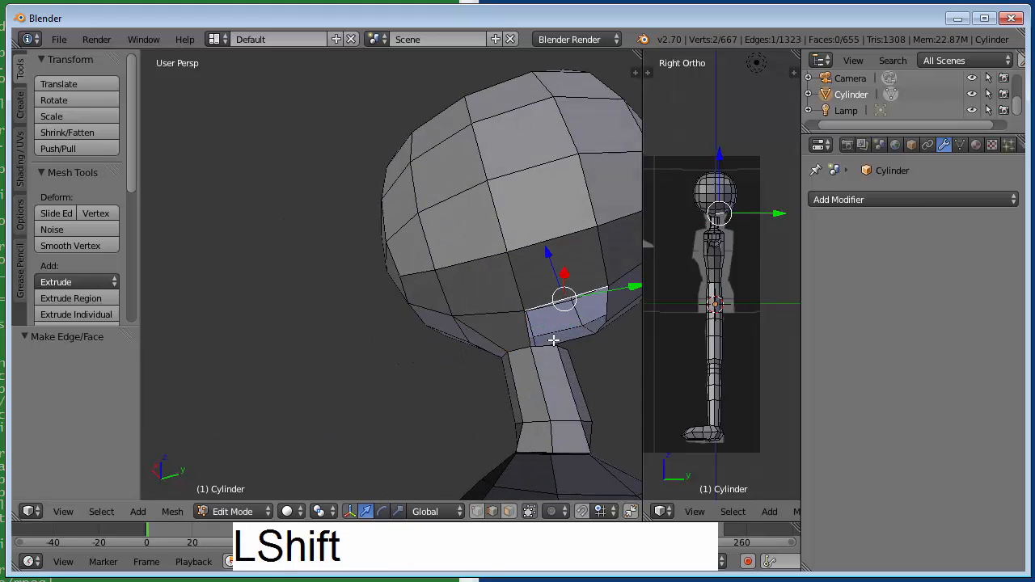
shift+right_click(549, 346)
key(f)
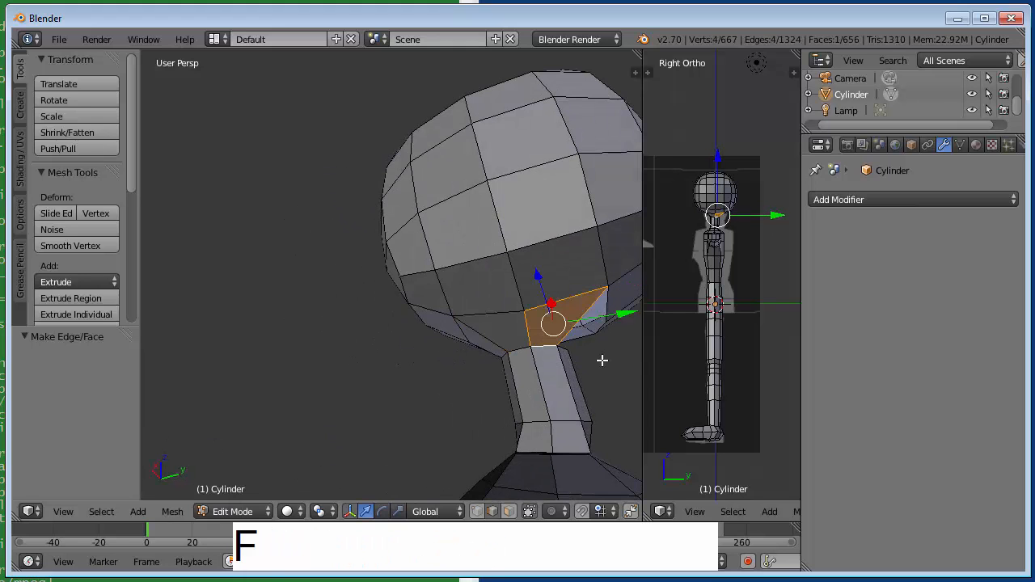
middle_drag(600, 363, 490, 240)
right_click(489, 228)
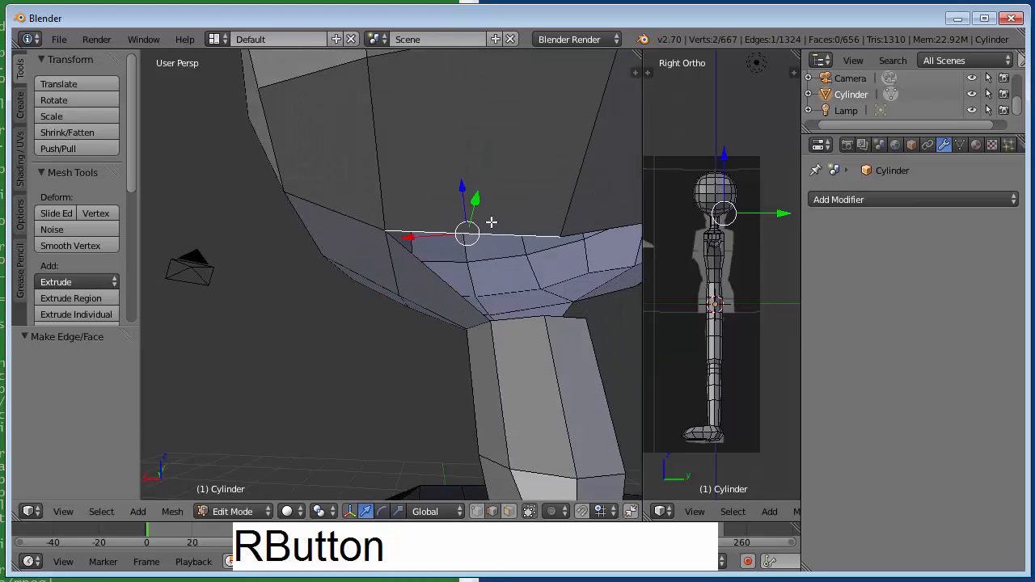
shift+right_click(526, 319)
key(f)
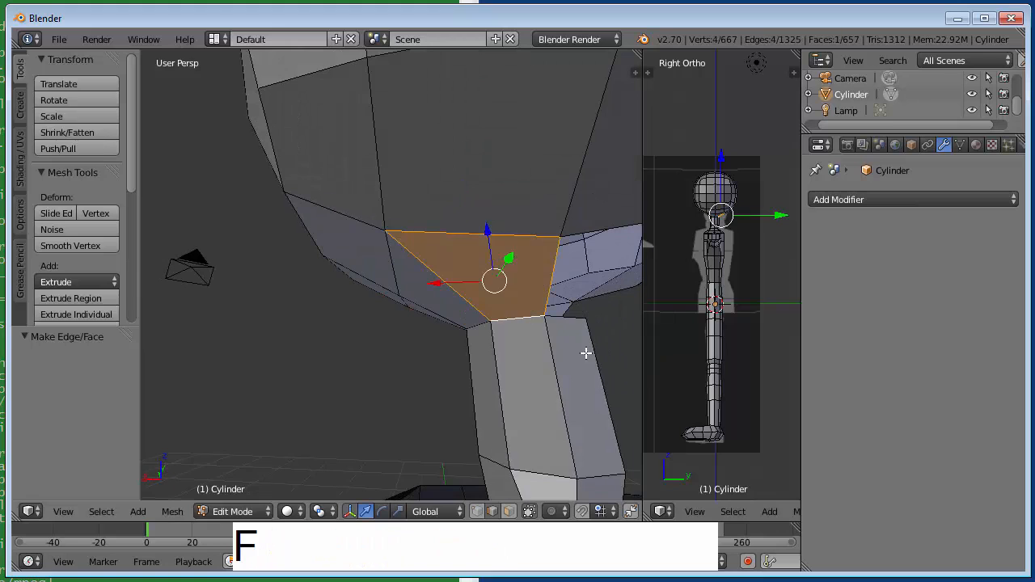
Step: Fill the remaining back segment and the rear half of the opposite side between head and neck with faces
middle_drag(585, 351, 418, 178)
right_click(372, 132)
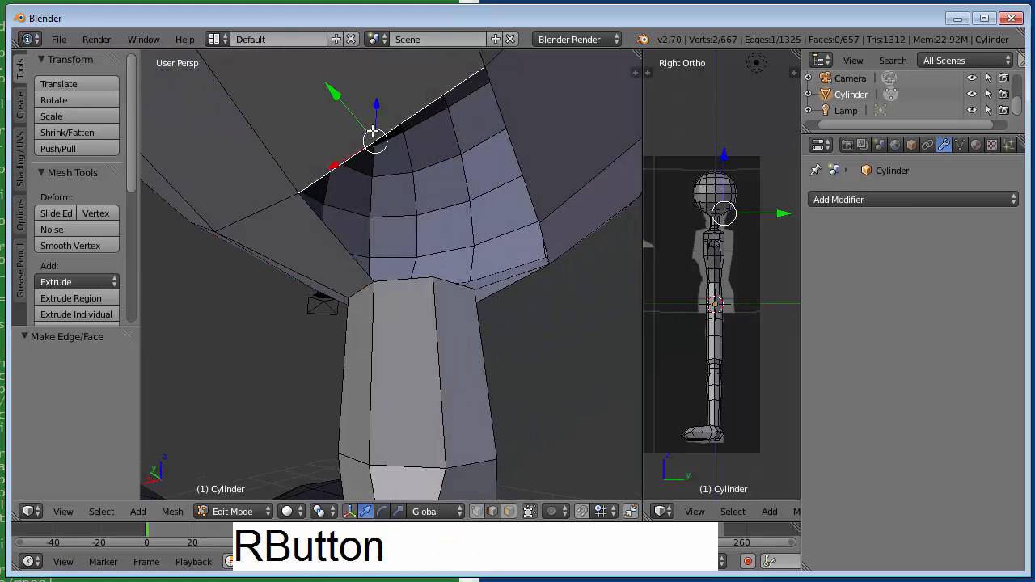
shift+right_click(406, 282)
key(f)
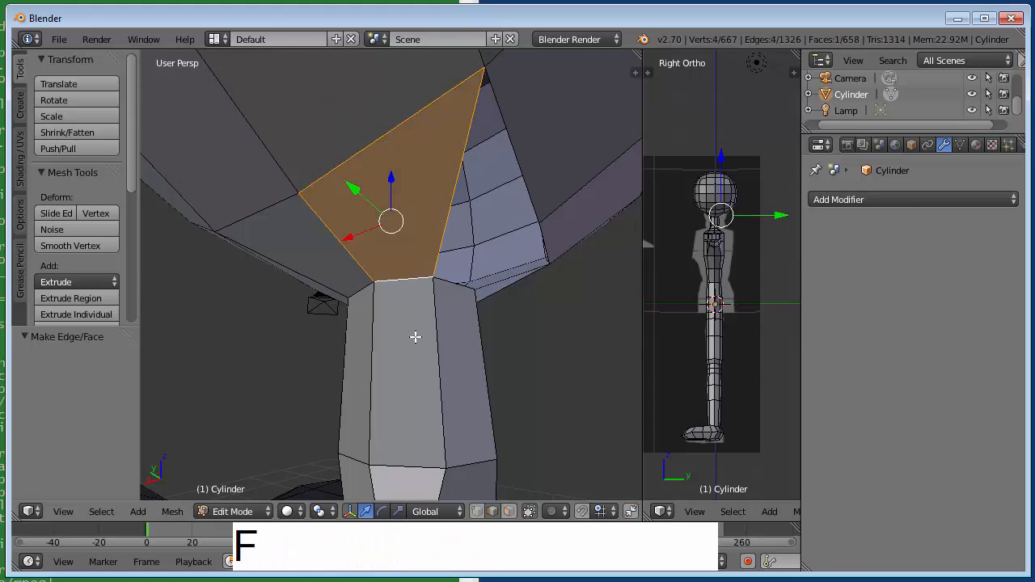
right_click(533, 170)
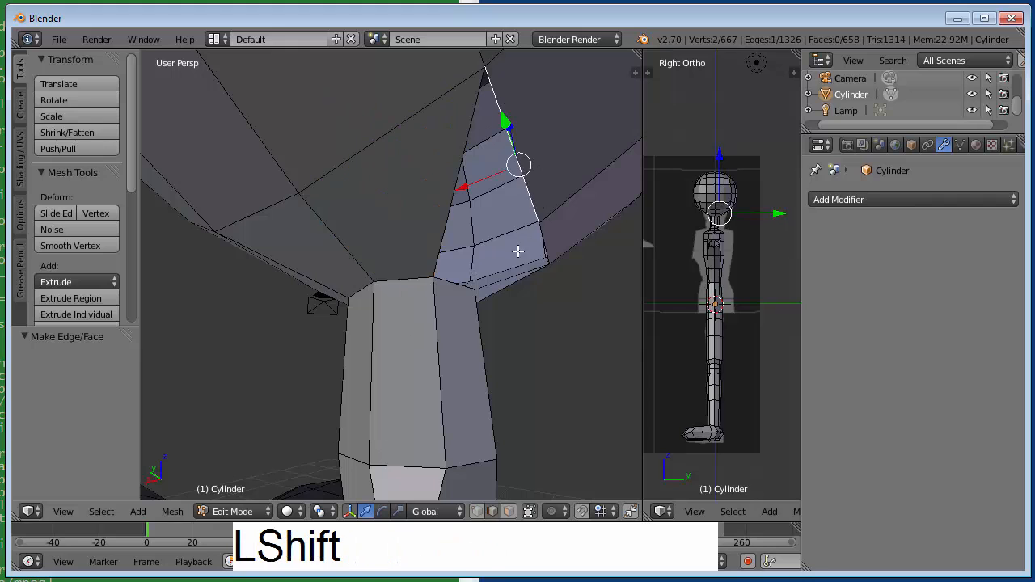
shift+right_click(455, 291)
key(f)
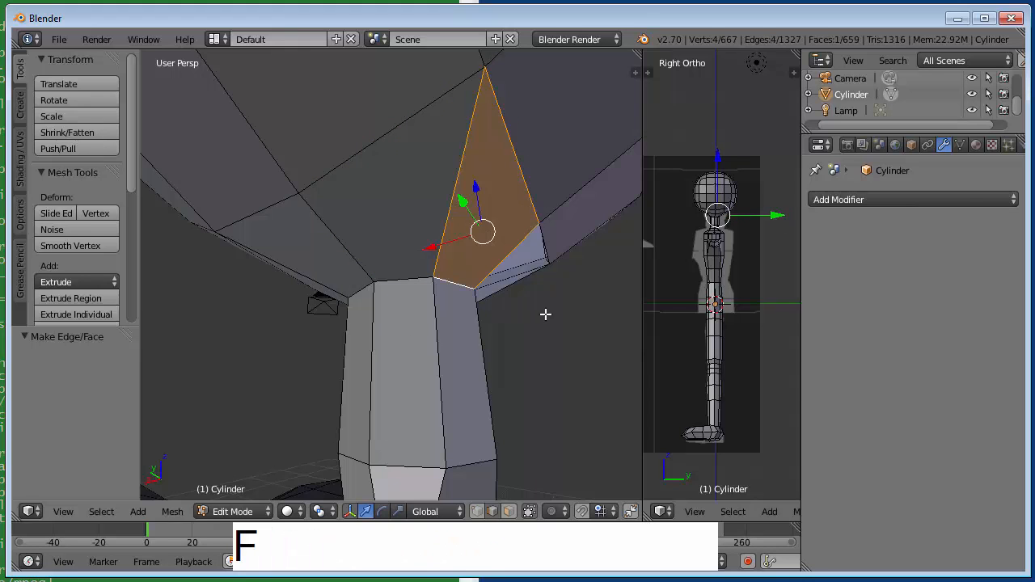
Step: Fill the last open side segment between head and neck with a face and check the joined body from the front
middle_drag(545, 307, 473, 324)
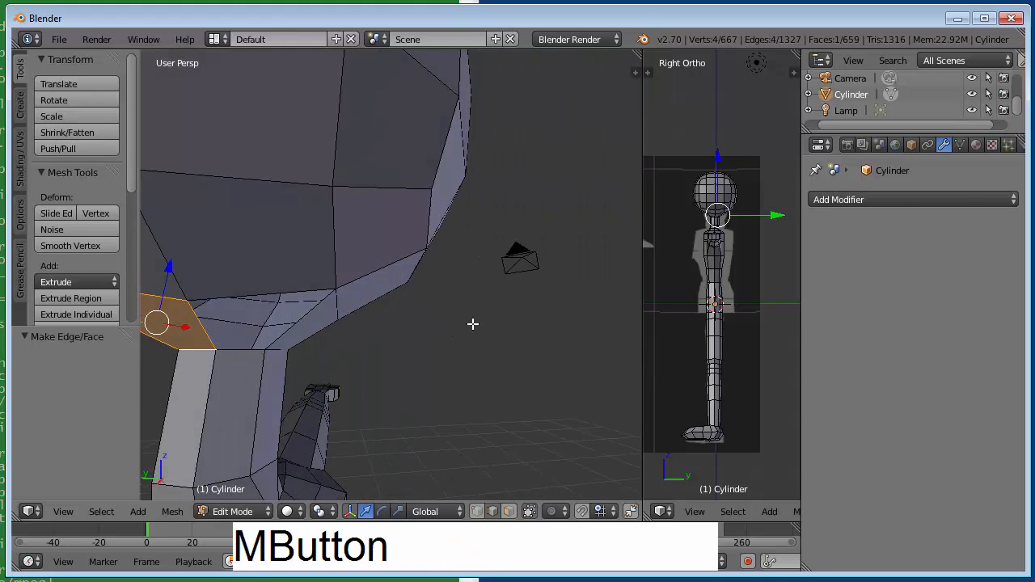
right_click(266, 289)
shift+right_click(236, 353)
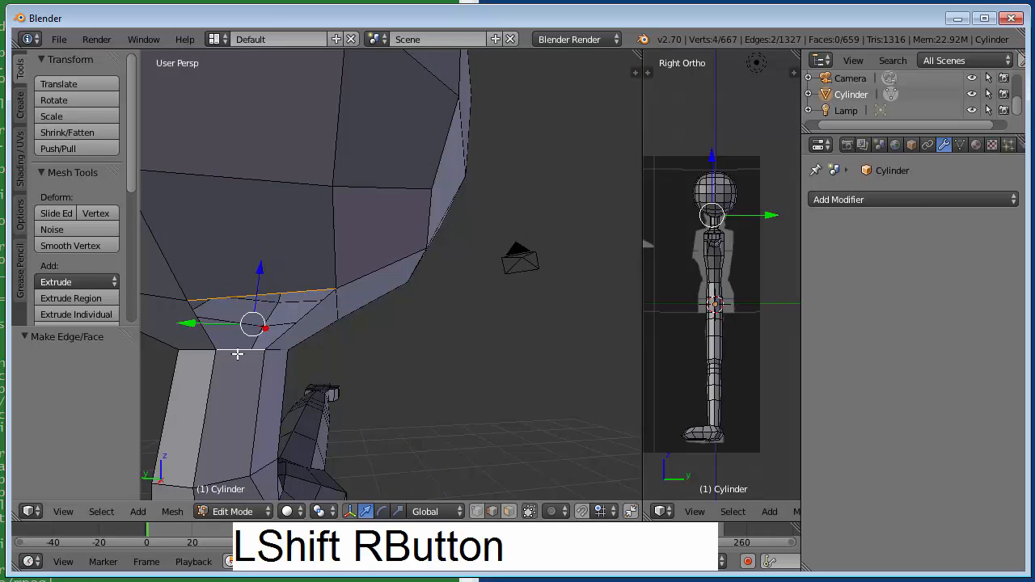
key(f)
middle_drag(380, 356, 189, 364)
middle_drag(407, 340, 418, 342)
scroll(418, 341, down, 3)
scroll(417, 341, down, 4)
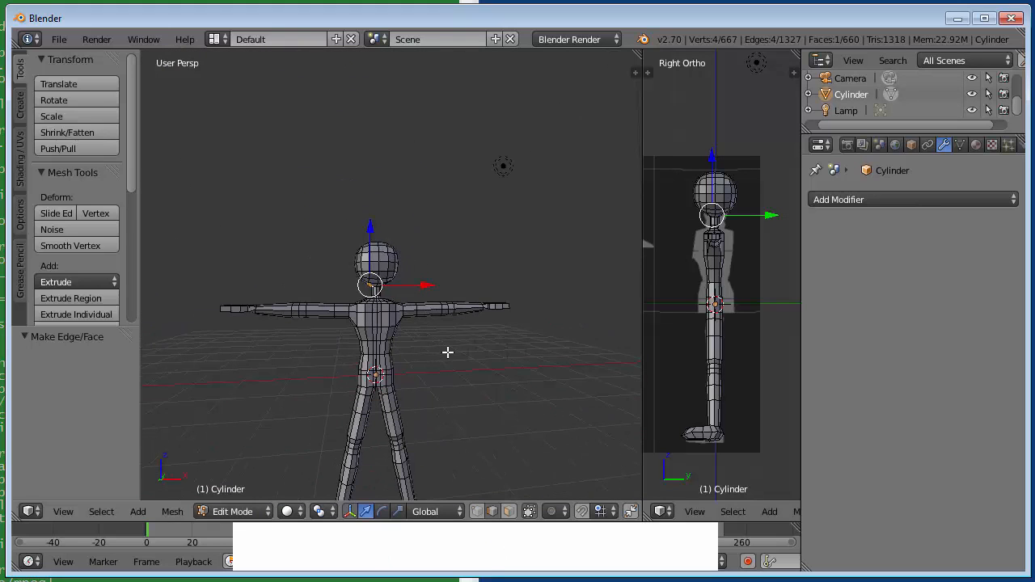
Step: In the front wireframe view, lasso-select all the head's faces and scale them by about 0.819 along X to fit the reference
key(KP_1)
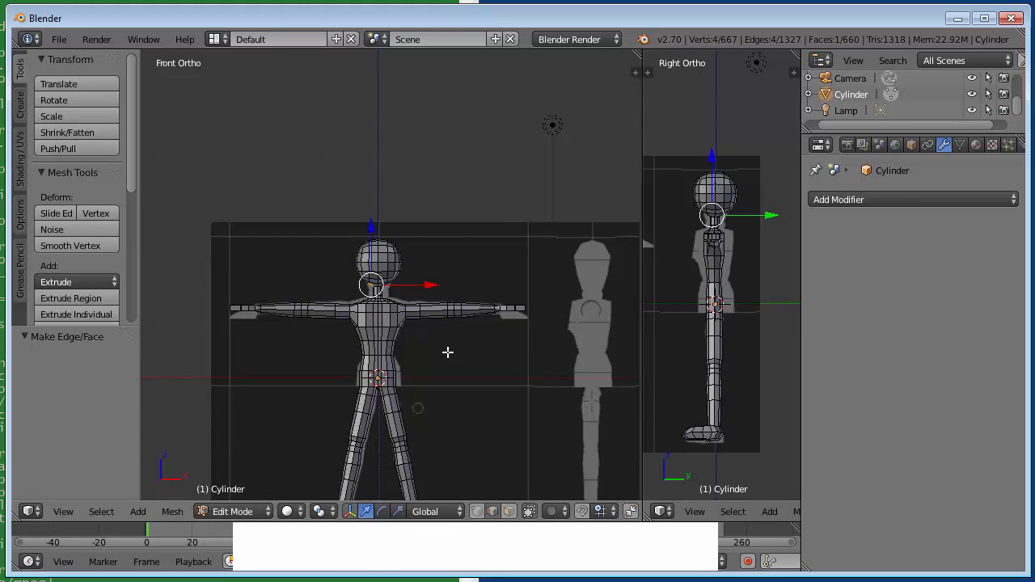
scroll(448, 352, up, 5)
key(a)
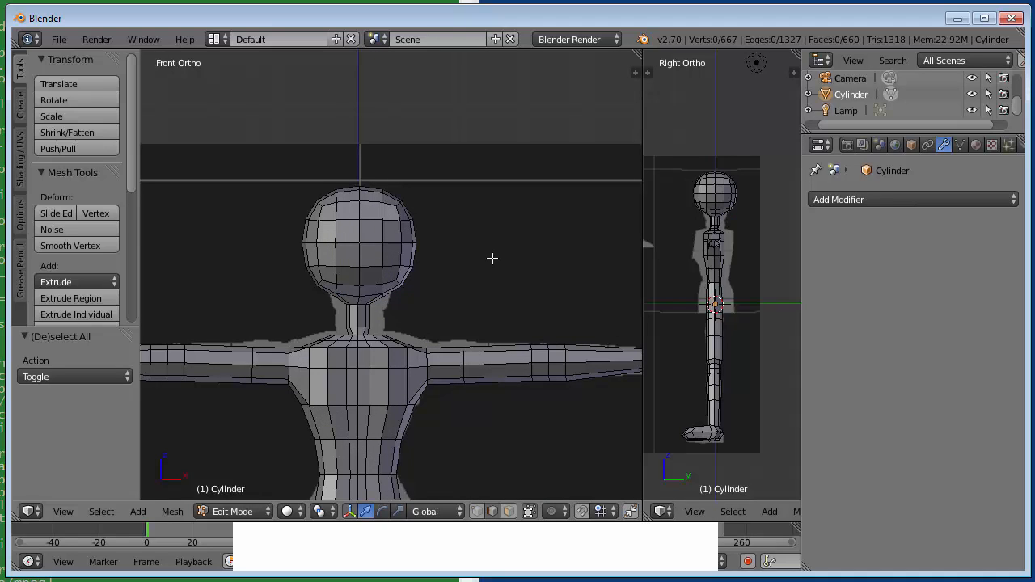
key(z)
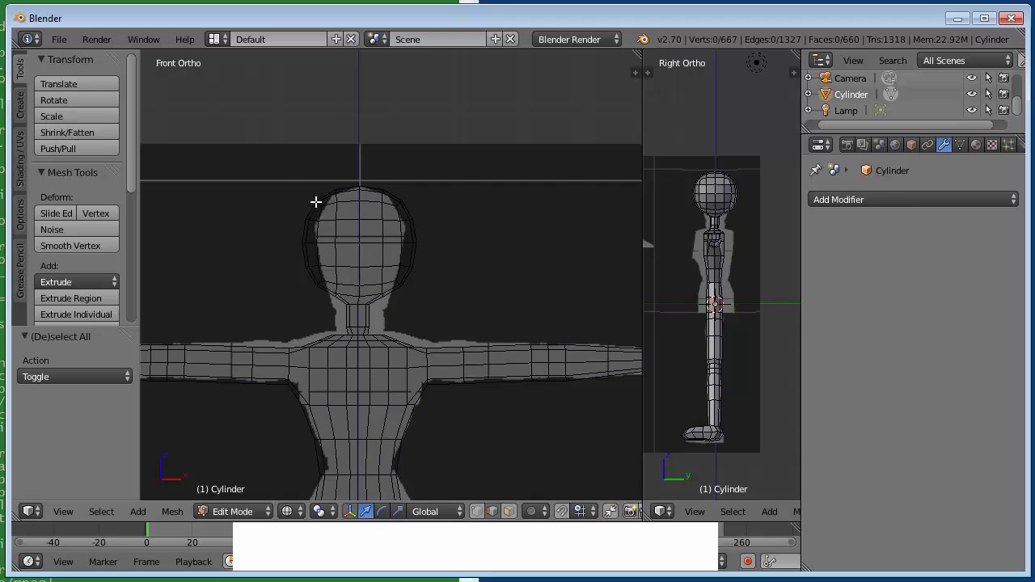
key(ctrl+Tab)
key(f)
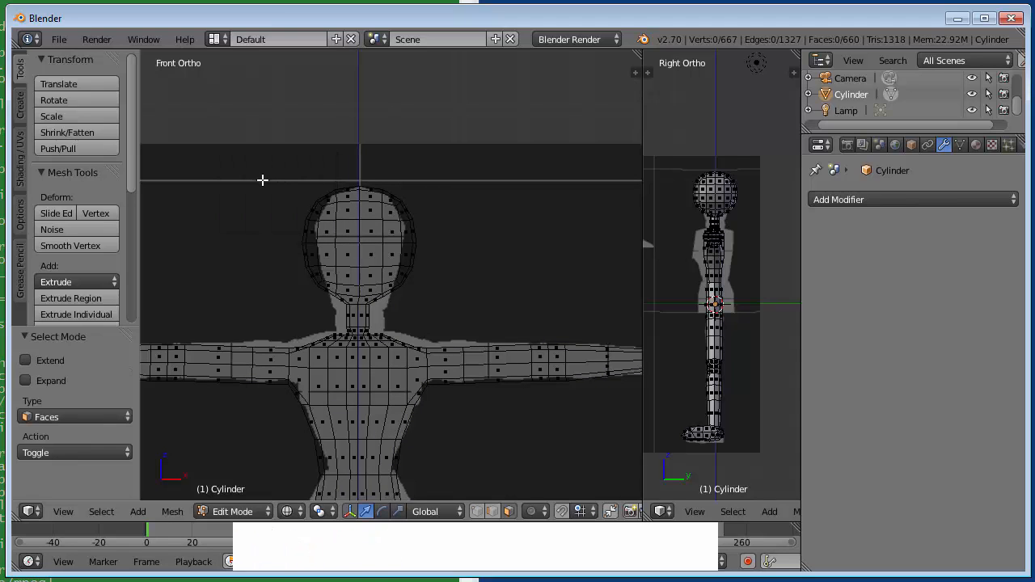
mouse_move(270, 169)
ctrl+mouse_down()
mouse_move(474, 203)
mouse_move(451, 288)
mouse_move(430, 303)
mouse_move(363, 309)
mouse_move(283, 287)
ctrl+mouse_up()
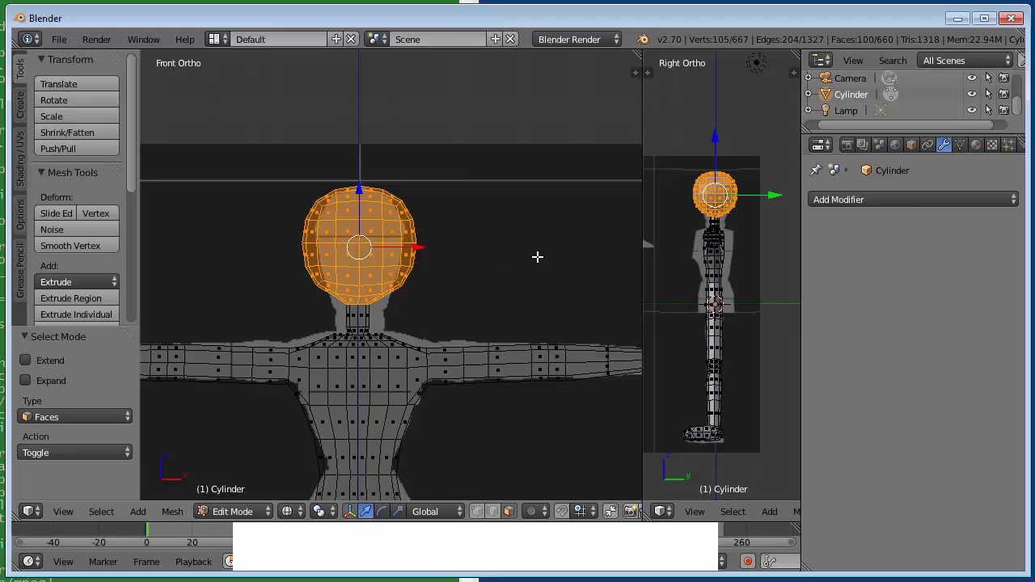
key(s)
key(x)
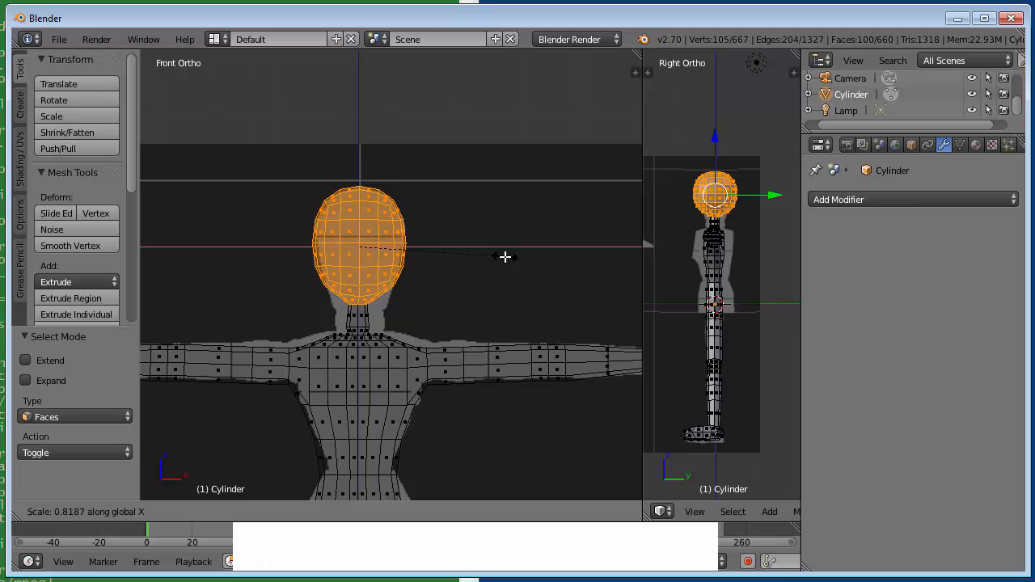
click(505, 257)
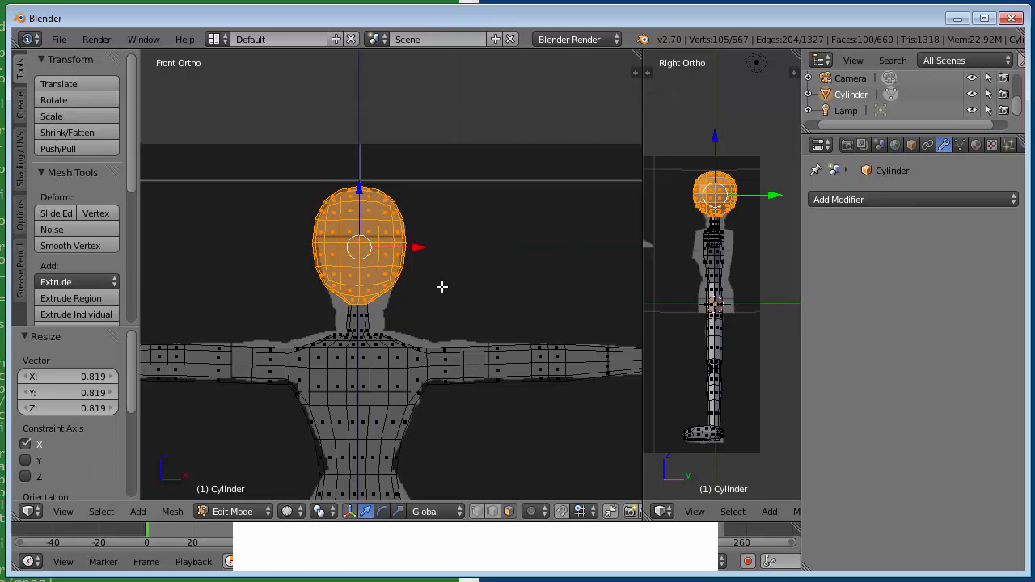
Step: Lower the head about 0.023 along Z, clear the selection and return to solid shading
drag(360, 189, 361, 194)
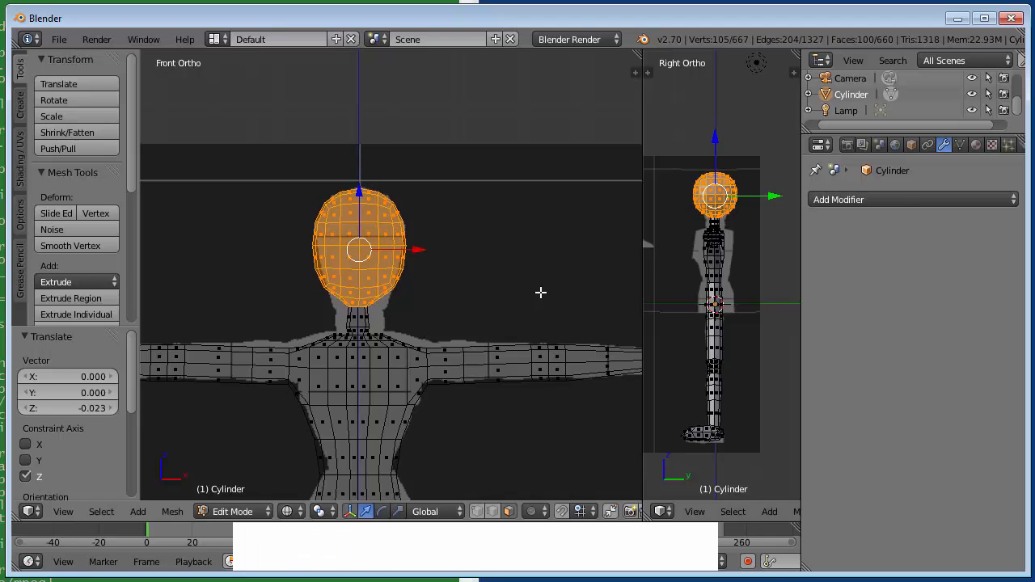
key(a)
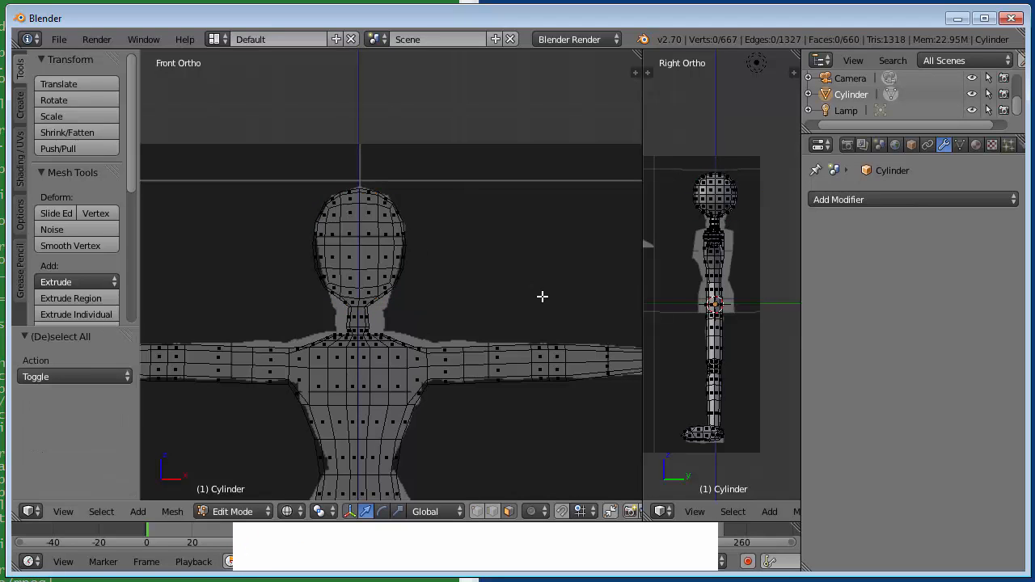
key(z)
Step: Select the two adjacent faces low on the front of the head and enable proportional editing
mouse_move(534, 261)
middle_down()
mouse_move(492, 294)
mouse_move(545, 296)
mouse_move(347, 287)
middle_up()
right_click(347, 275)
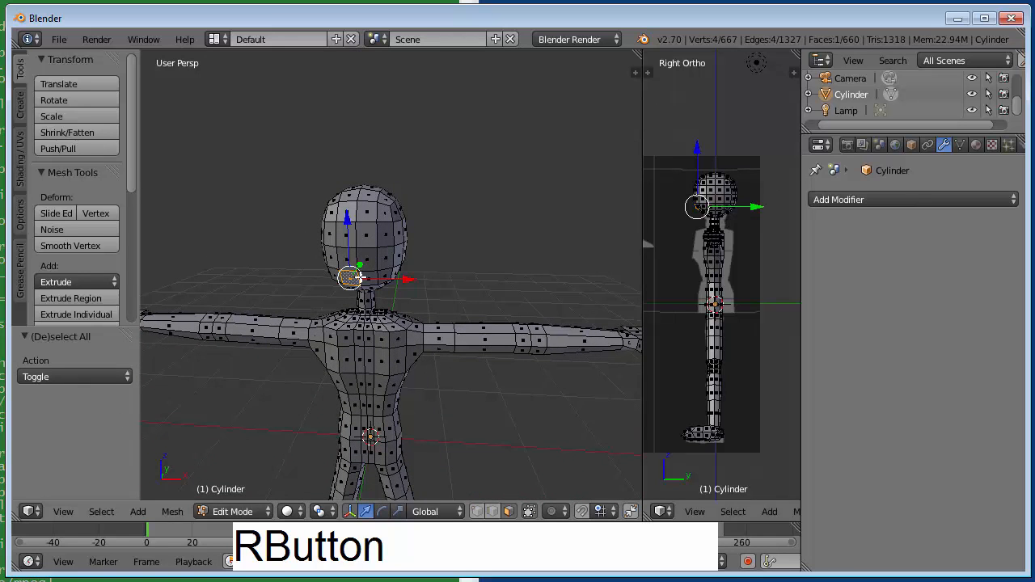
shift+right_click(369, 276)
mouse_move(525, 250)
middle_down()
mouse_move(574, 232)
mouse_move(547, 211)
mouse_move(460, 233)
mouse_move(485, 219)
mouse_move(513, 249)
middle_up()
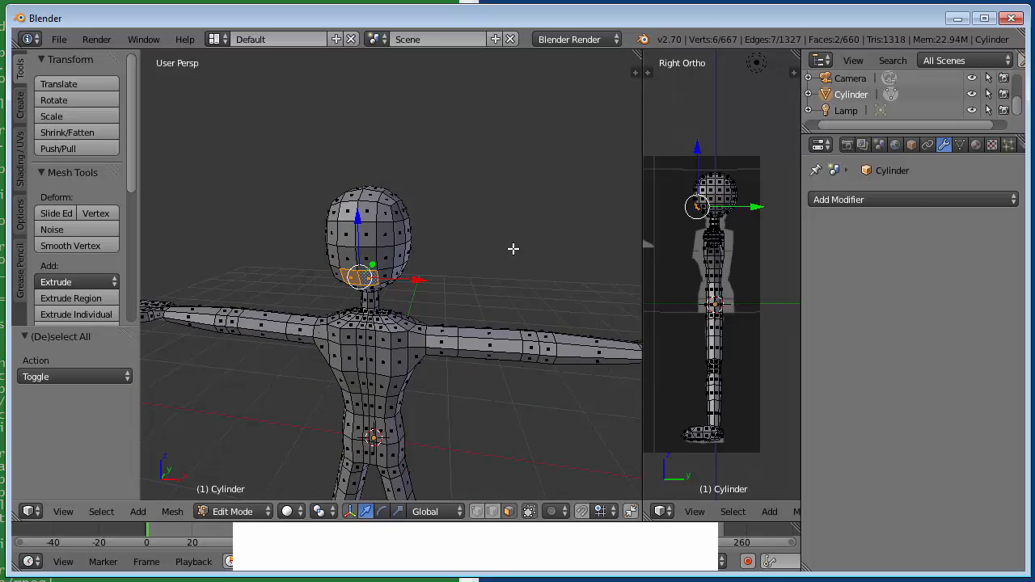
key(o)
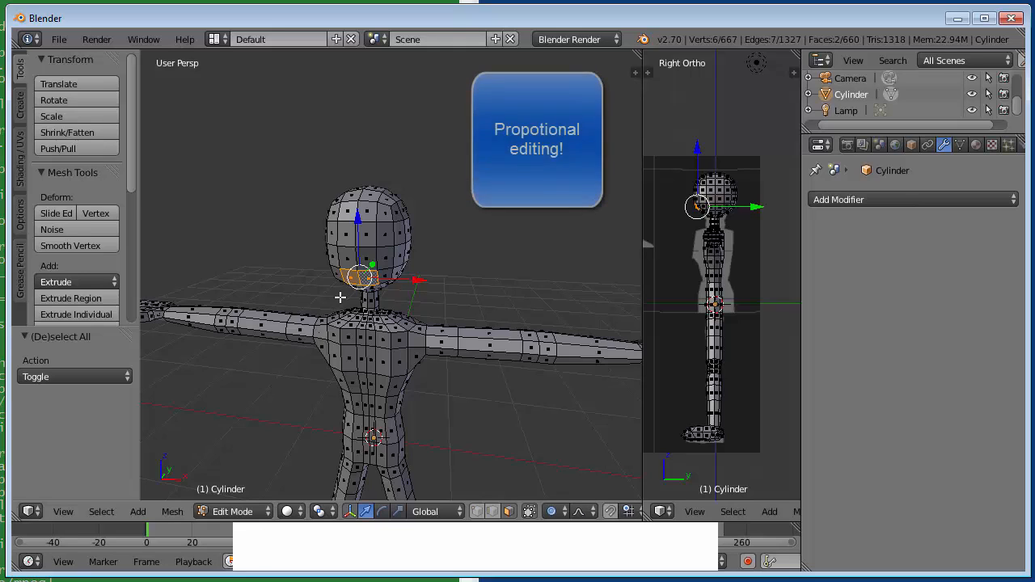
click(552, 511)
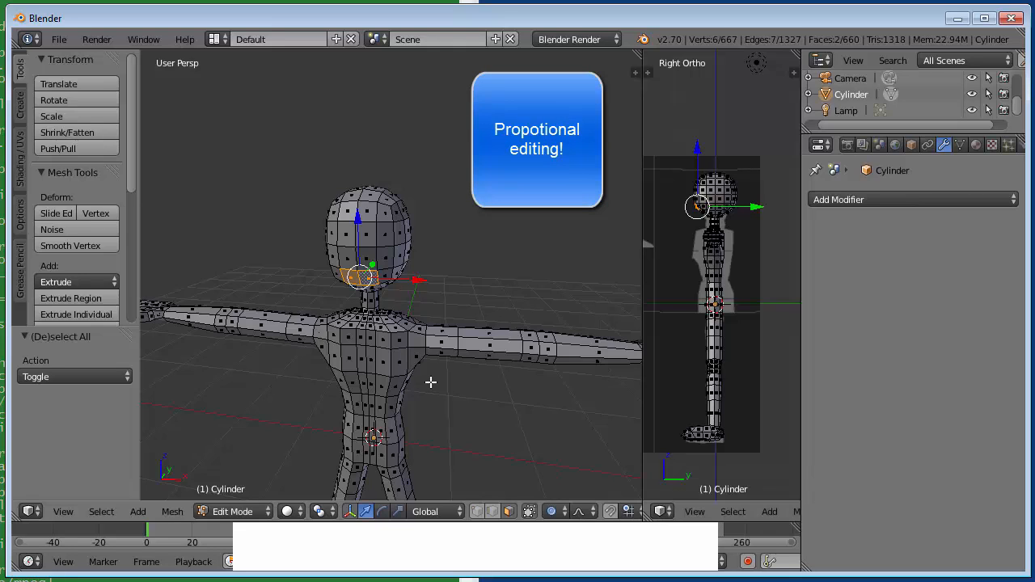
middle_drag(496, 240, 423, 288)
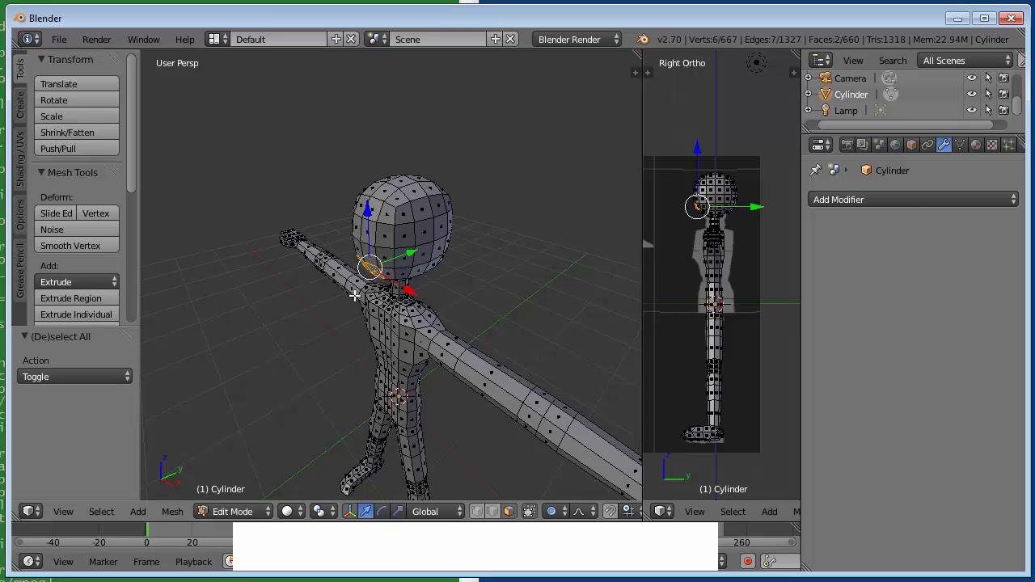
Step: Move the chin faces down about 0.100 and forward about 0.061 with a proportional size of 0.32, and clear the selection
key(g)
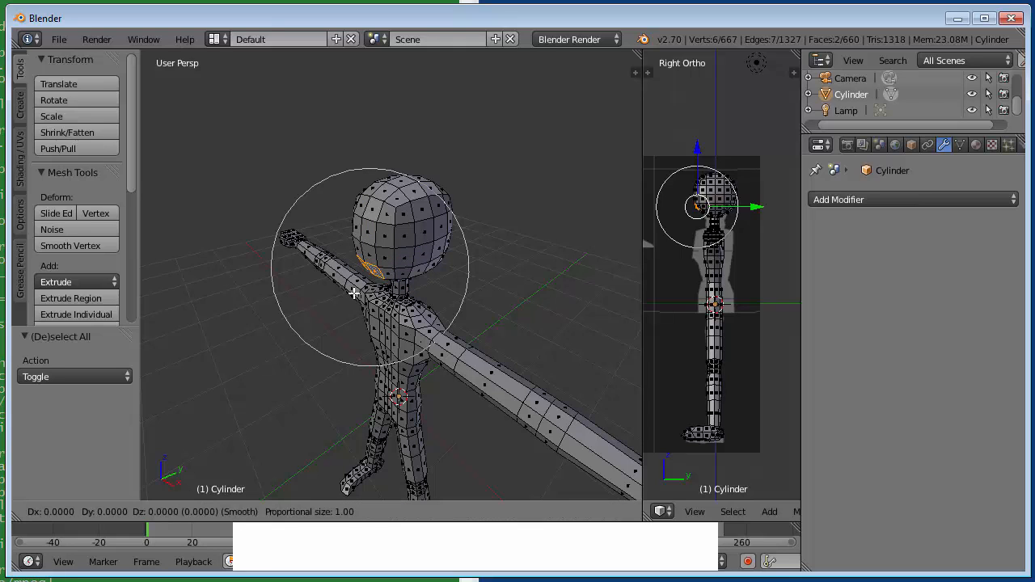
scroll(353, 293, up, 5)
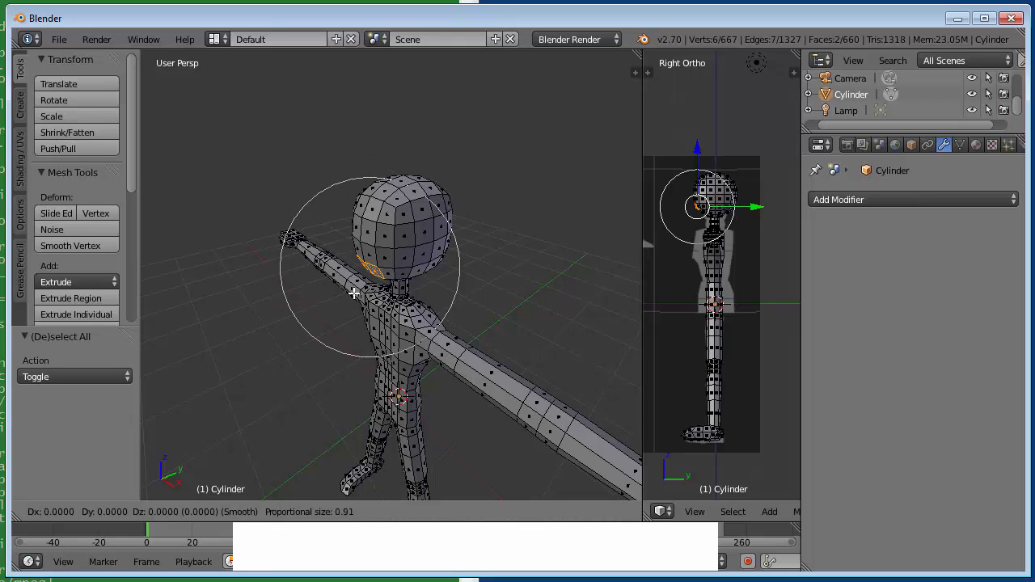
scroll(353, 293, up, 2)
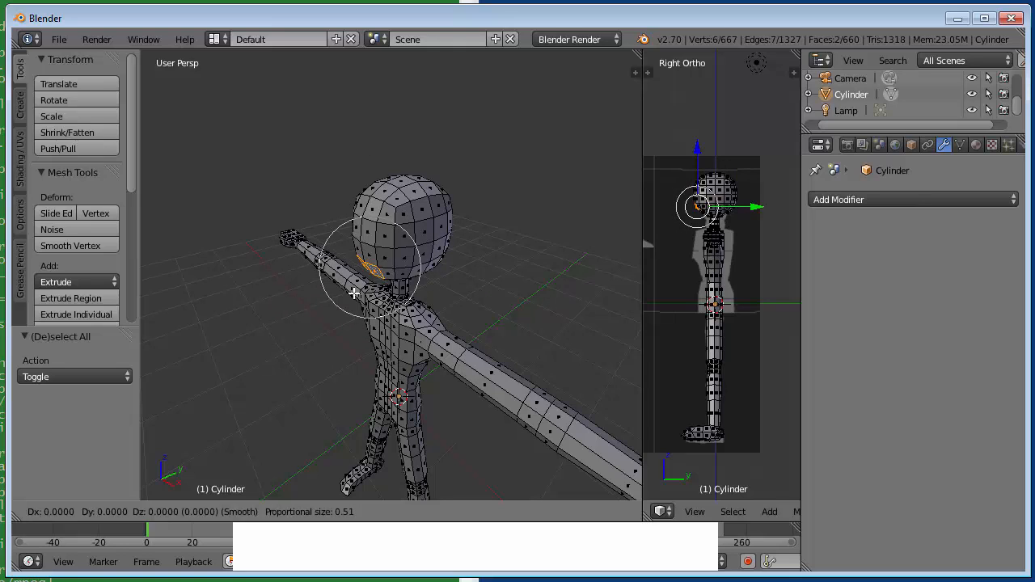
scroll(353, 292, up, 3)
scroll(354, 293, up, 2)
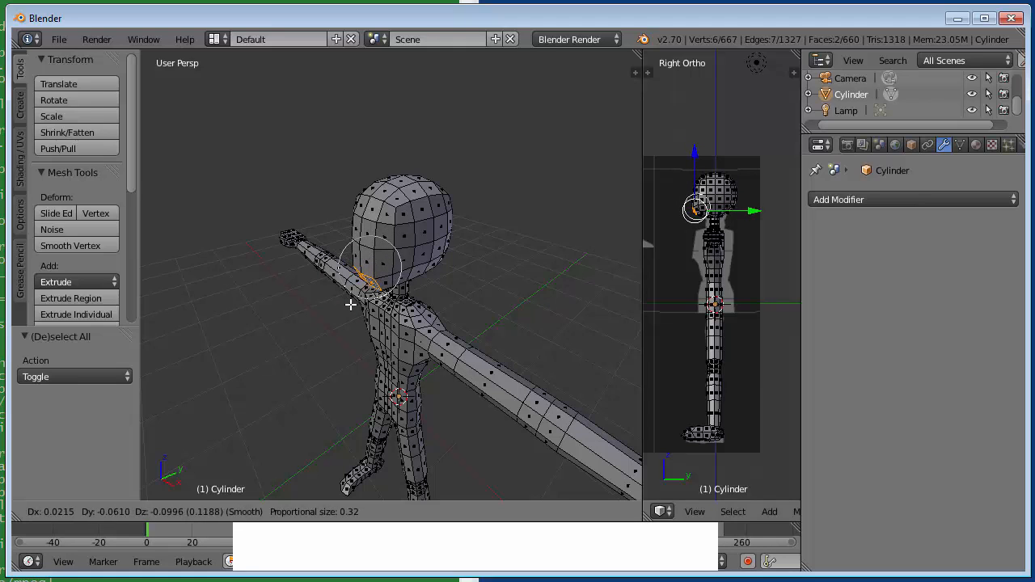
click(350, 304)
middle_drag(478, 231, 513, 224)
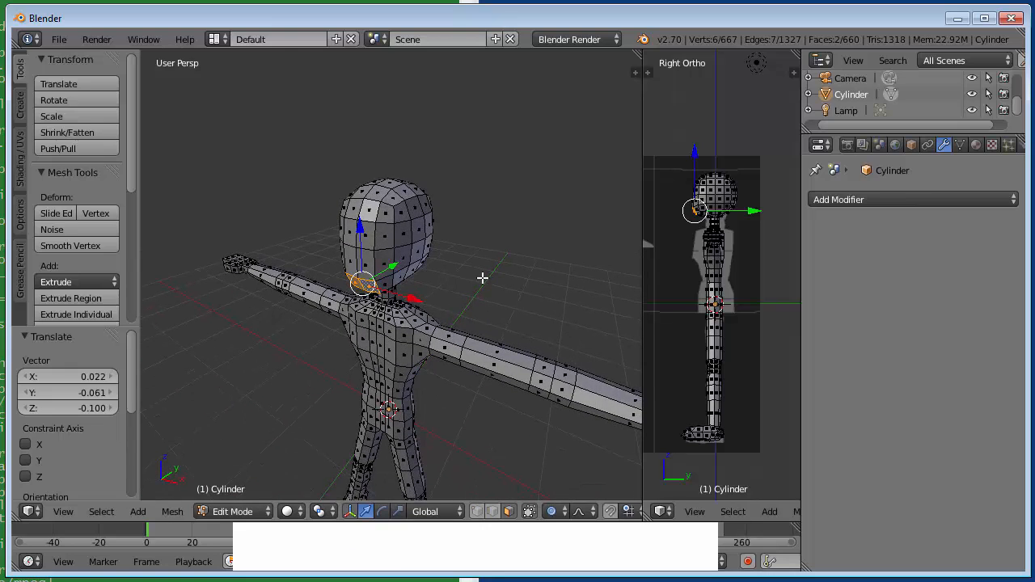
key(a)
Step: Select the entire body mesh, apply Smooth Vertex once on all axes, and clear the selection
middle_drag(483, 278, 504, 300)
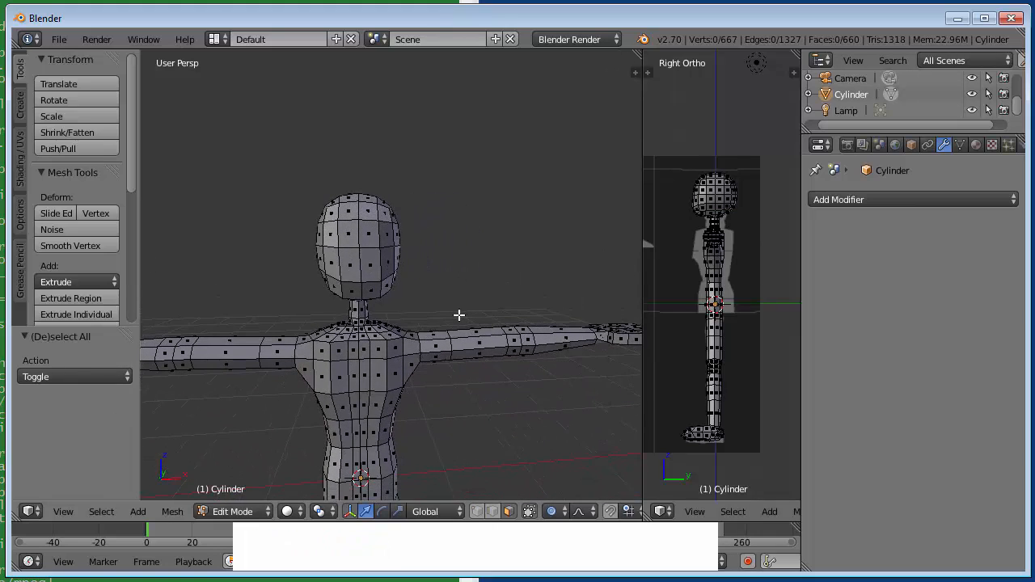
scroll(458, 314, down, 10)
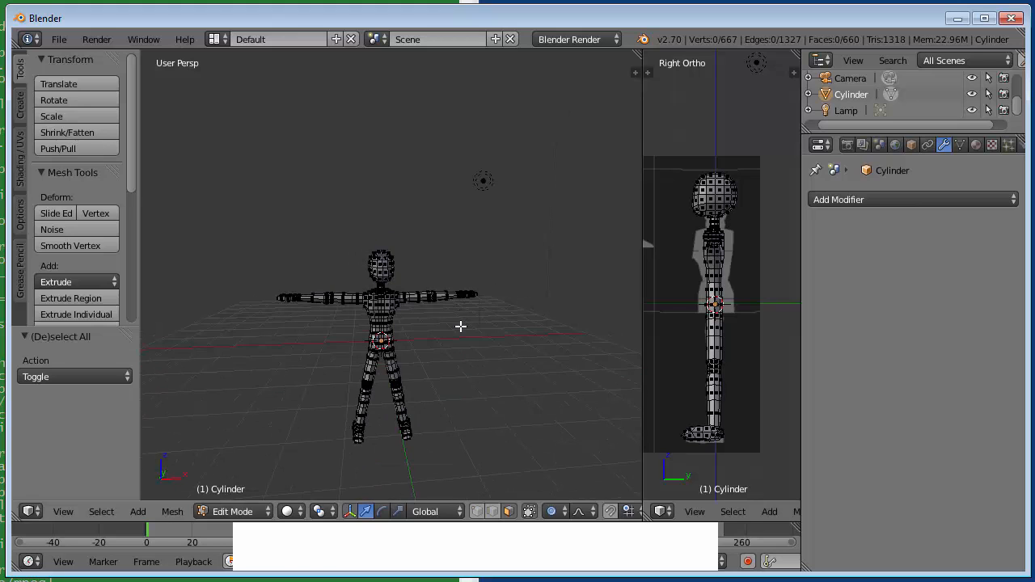
middle_drag(460, 326, 439, 323)
scroll(446, 342, up, 3)
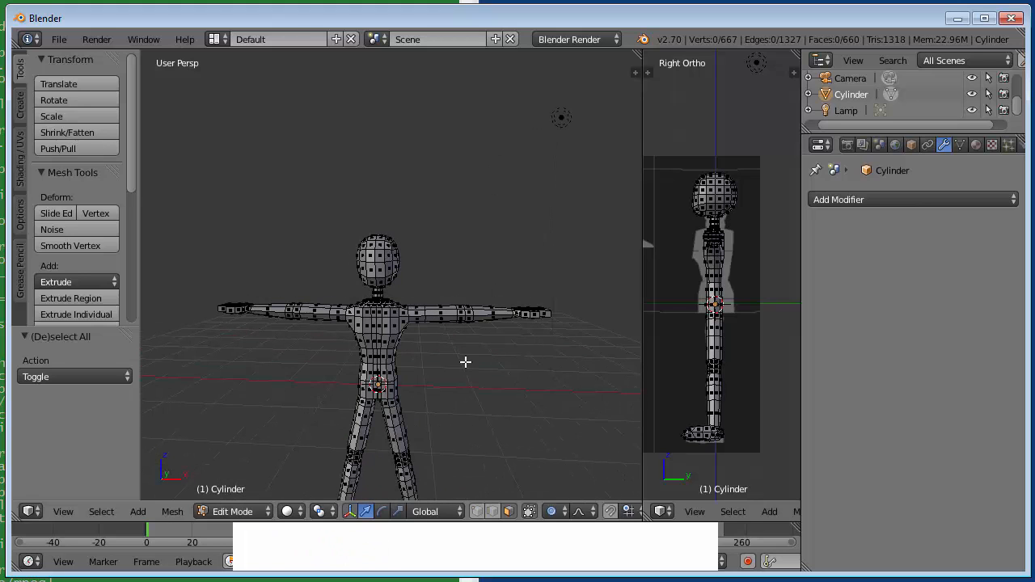
key(a)
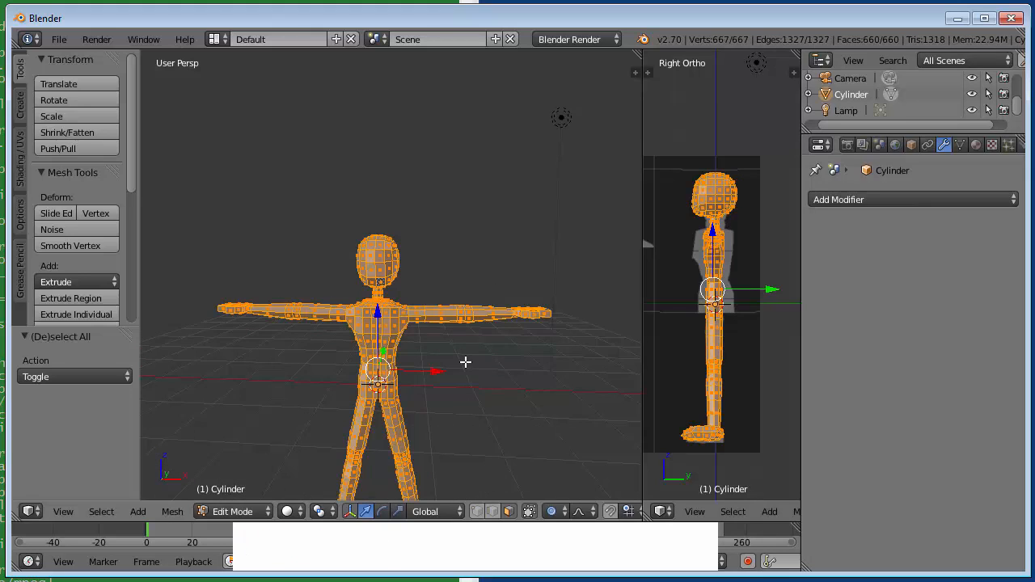
click(79, 243)
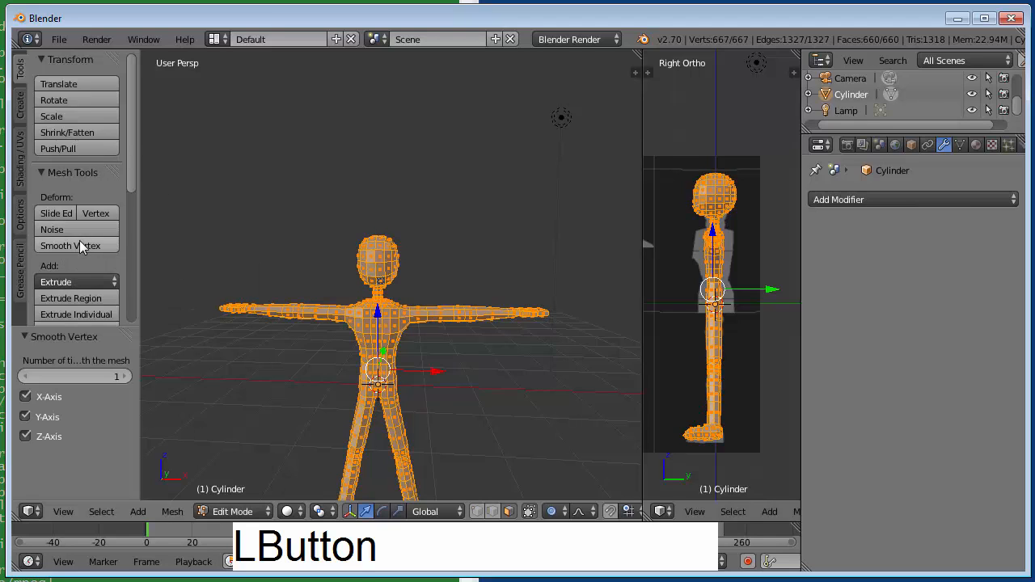
key(a)
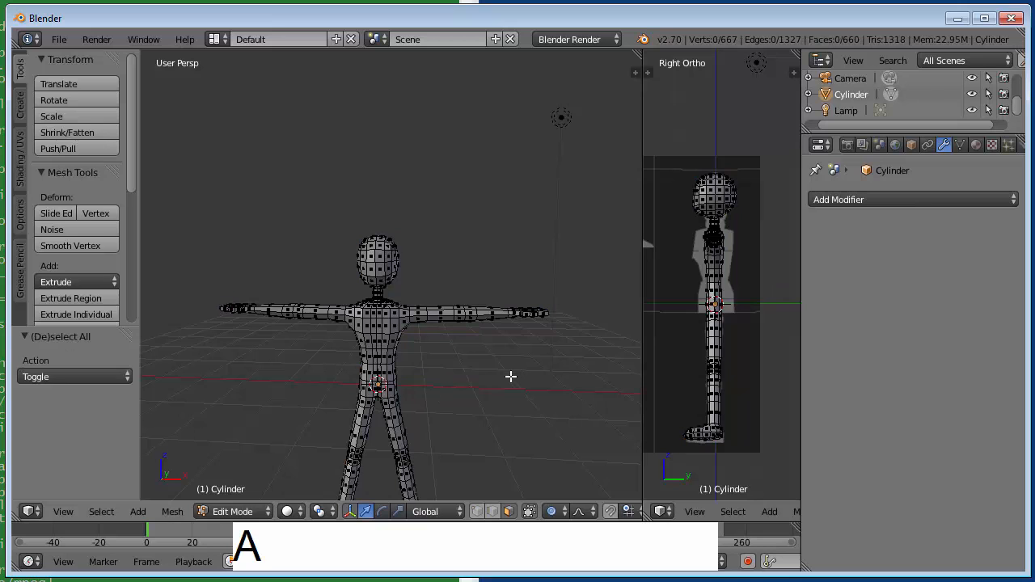
Step: In vertex select mode, select the two upper shoulder vertices flanking the neck and lower them about 0.013 along Z
key(ctrl+Tab)
key(e)
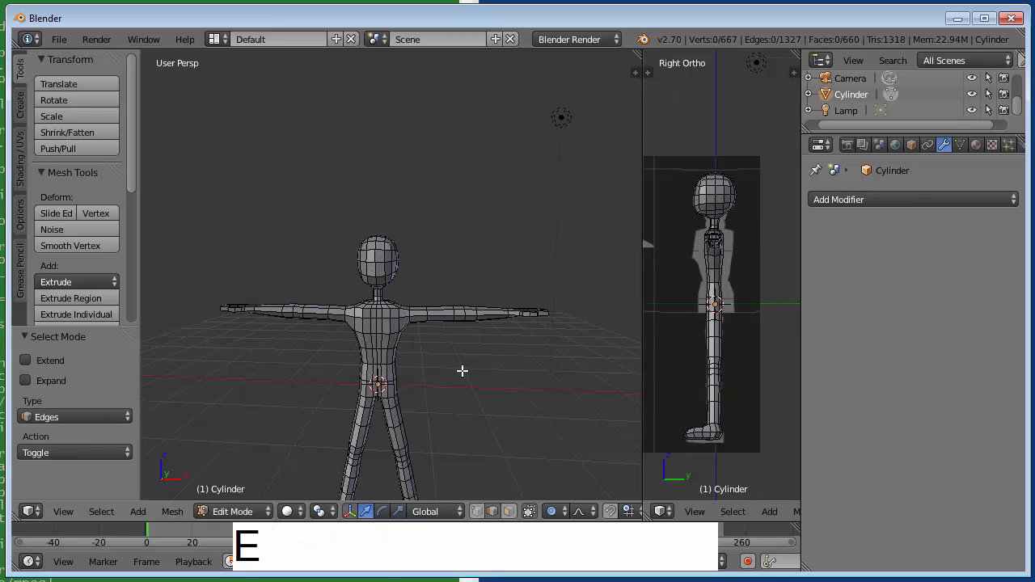
scroll(461, 370, up, 5)
middle_drag(439, 293, 420, 353)
scroll(476, 331, up, 5)
middle_drag(476, 330, 513, 289)
key(ctrl+Tab)
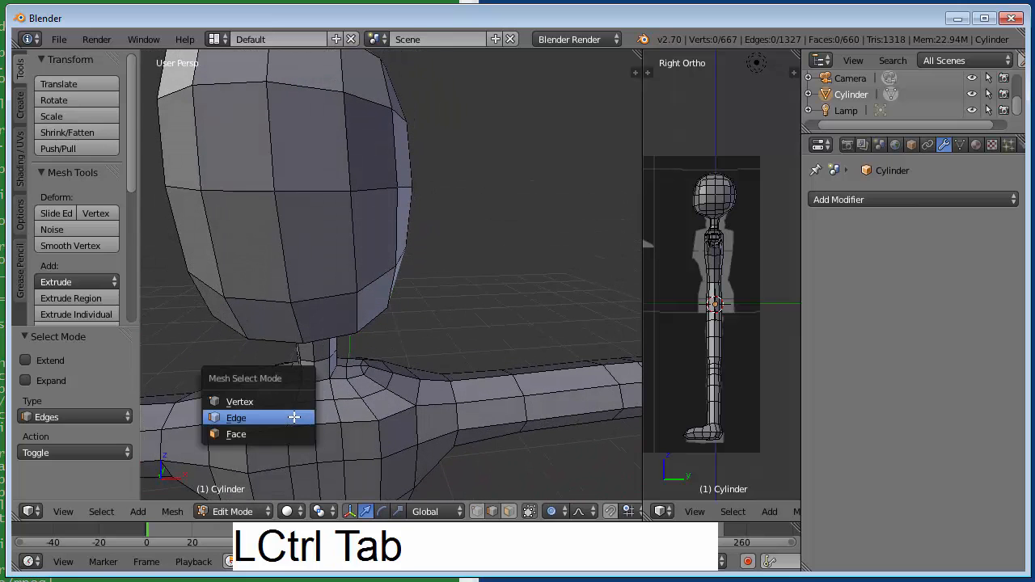
key(v)
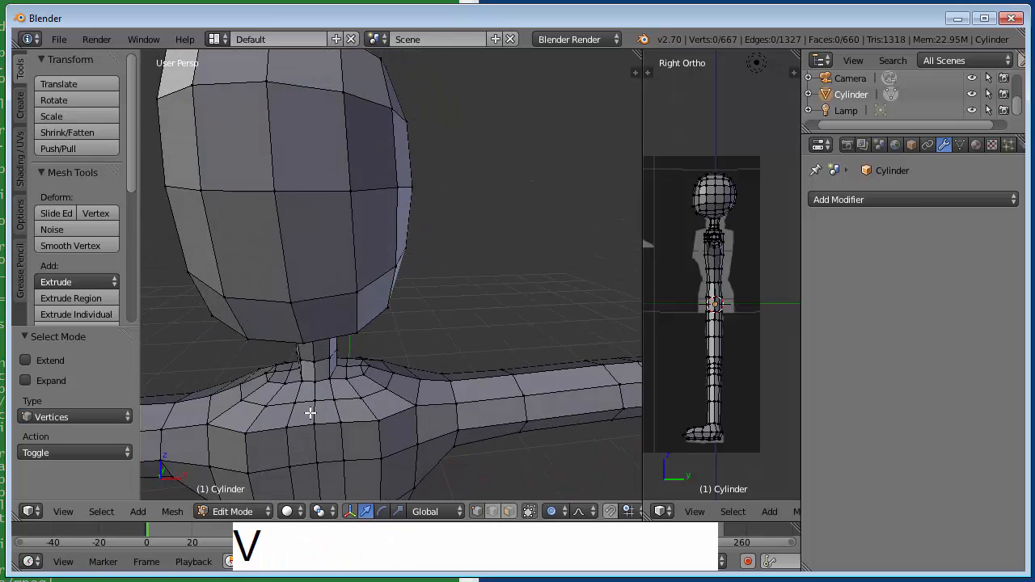
right_click(267, 372)
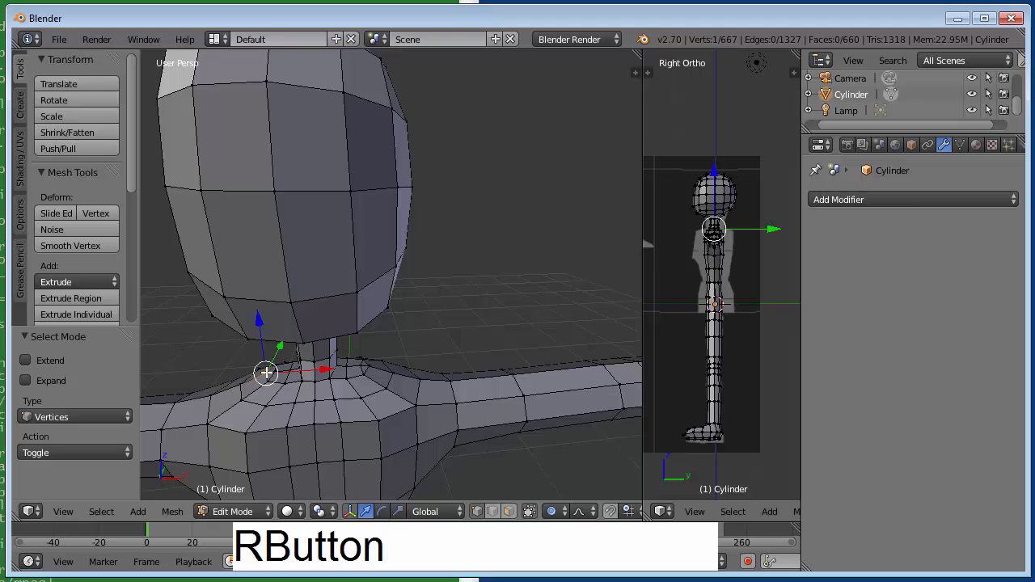
shift+right_click(369, 366)
drag(313, 316, 319, 322)
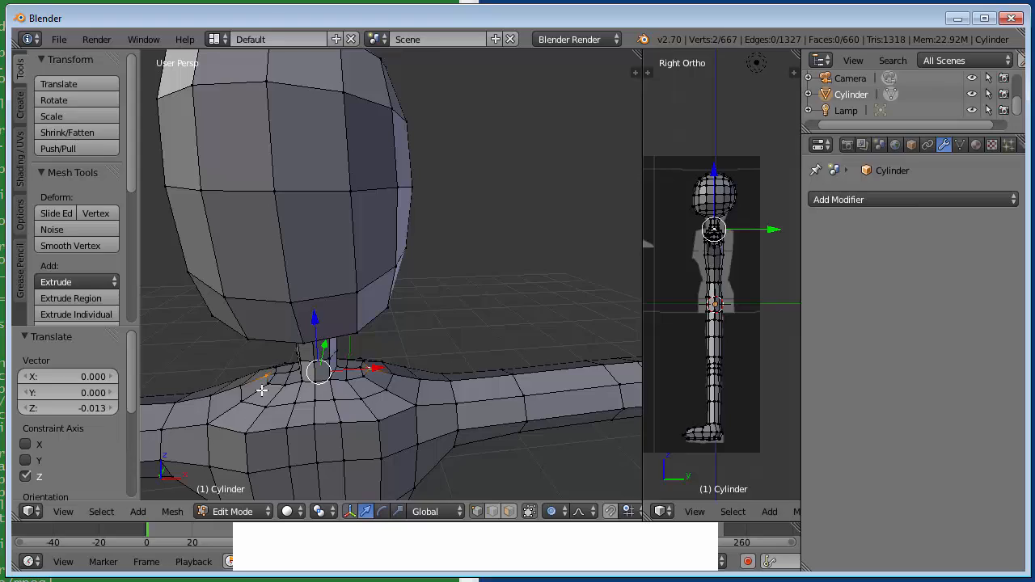
Step: Select the vertex at the front of the neck base and move it forward about 0.020 along Y
middle_drag(407, 342, 410, 320)
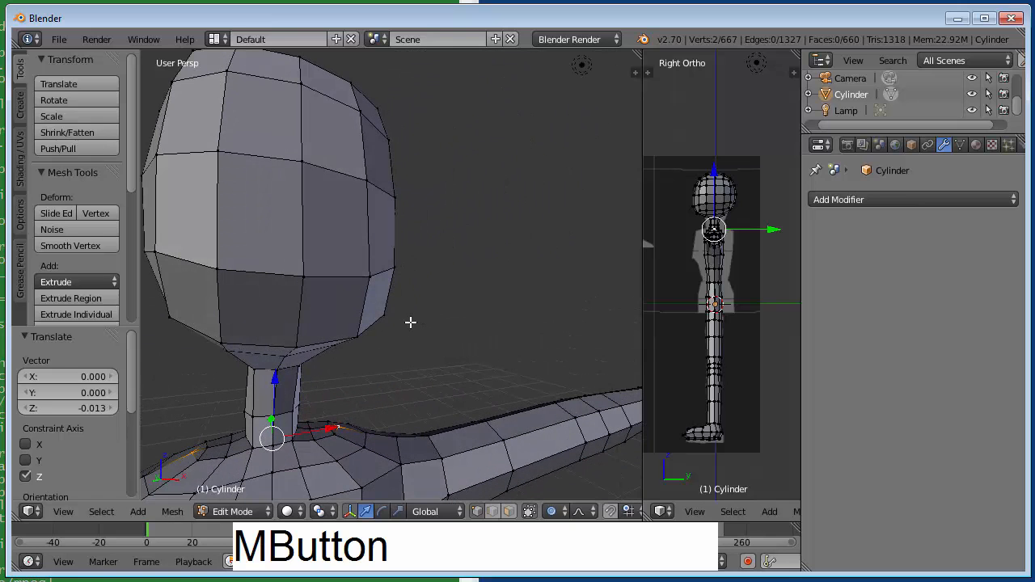
right_click(274, 447)
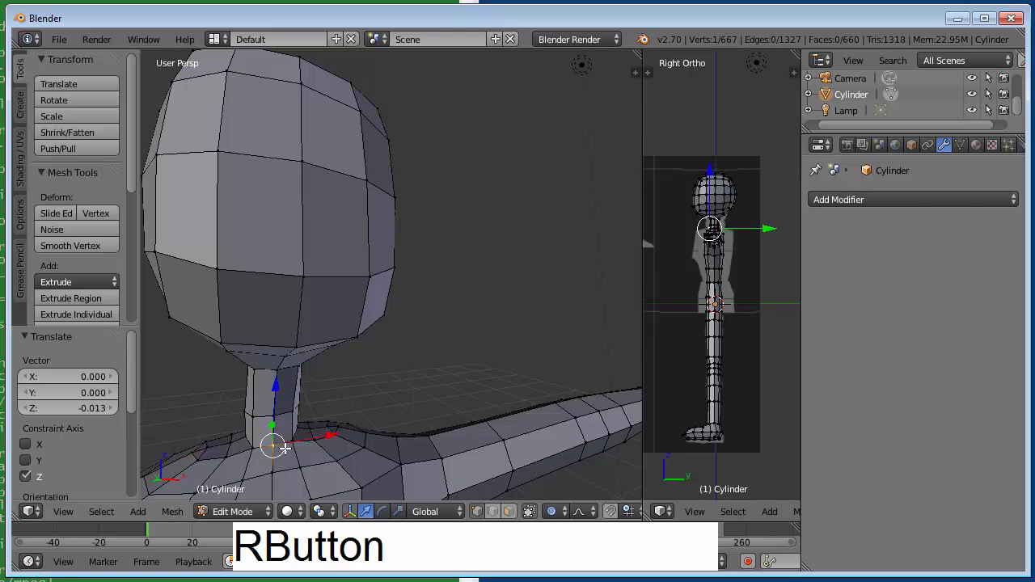
middle_drag(285, 446, 313, 423)
scroll(309, 422, down, 3)
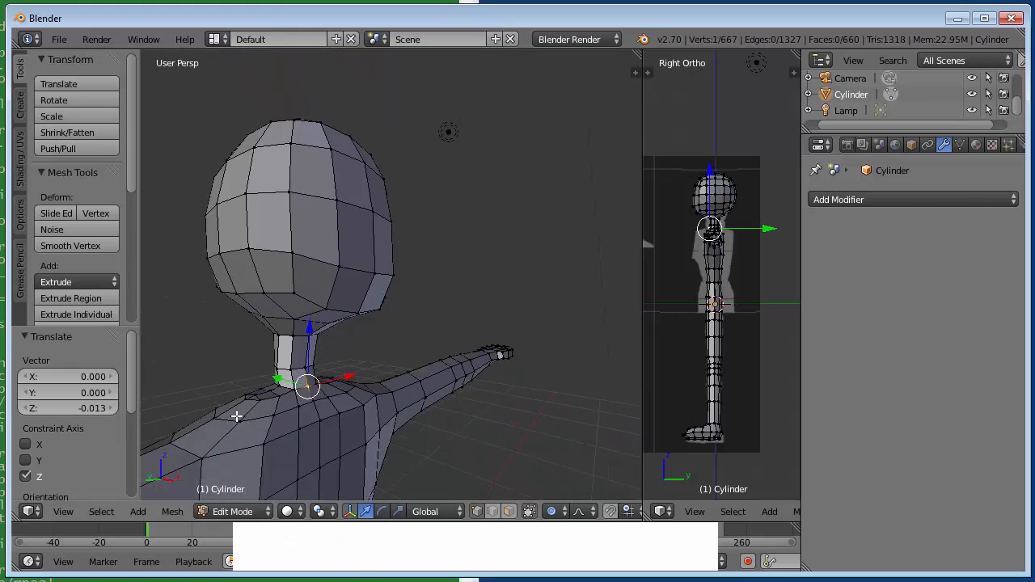
middle_drag(236, 417, 255, 411)
drag(269, 385, 274, 384)
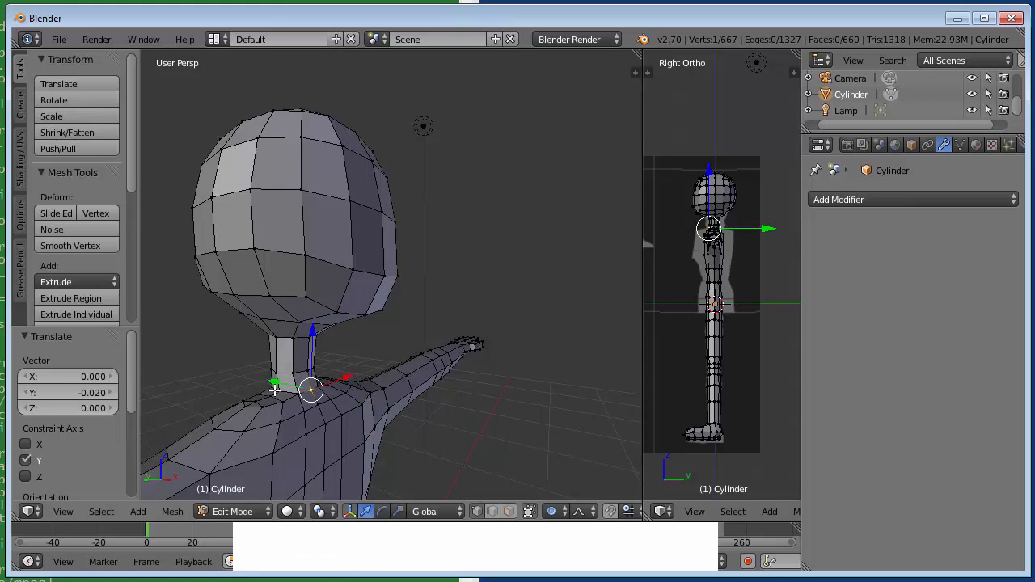
Step: Select the neck-base vertex on the -X side and move it outward about 0.017 along X
right_click(275, 389)
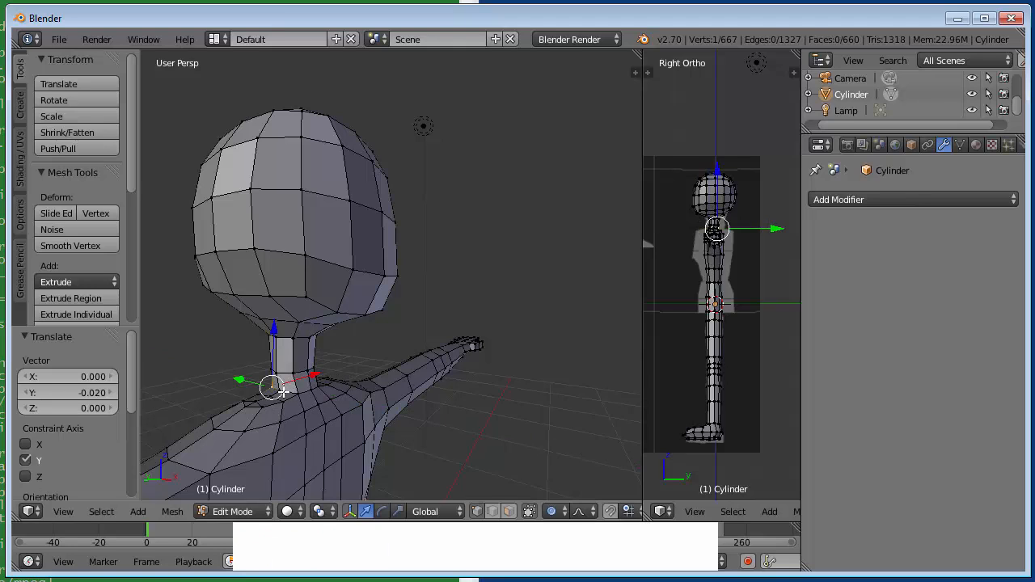
right_click(281, 391)
drag(318, 382, 370, 377)
middle_drag(370, 376, 318, 361)
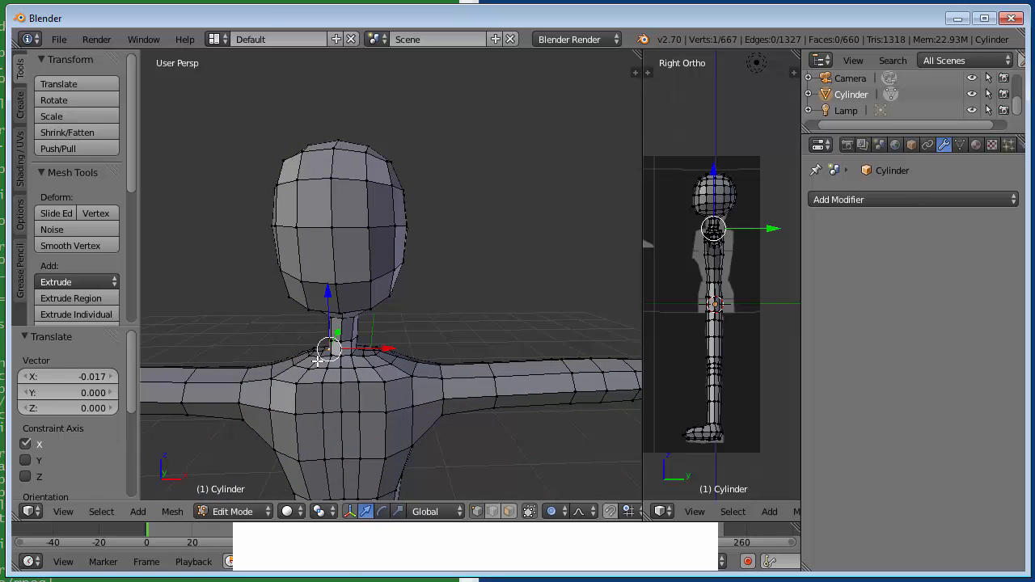
Step: Nudge the neck-base vertex on the +X side along X and raise it about 0.027 along Z
middle_drag(365, 331, 388, 332)
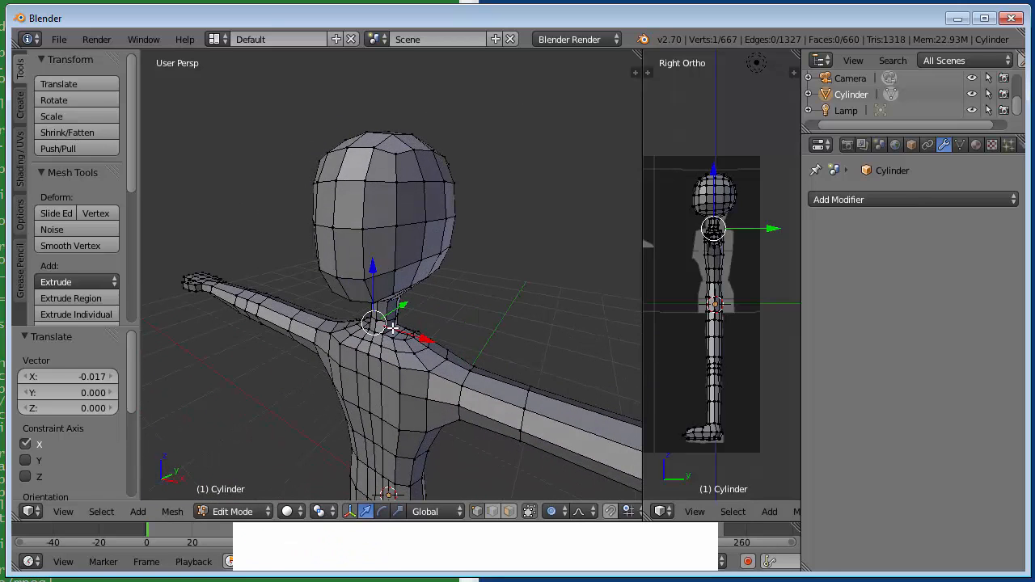
right_click(392, 327)
drag(449, 348, 452, 345)
drag(402, 288, 398, 277)
middle_drag(441, 291, 478, 325)
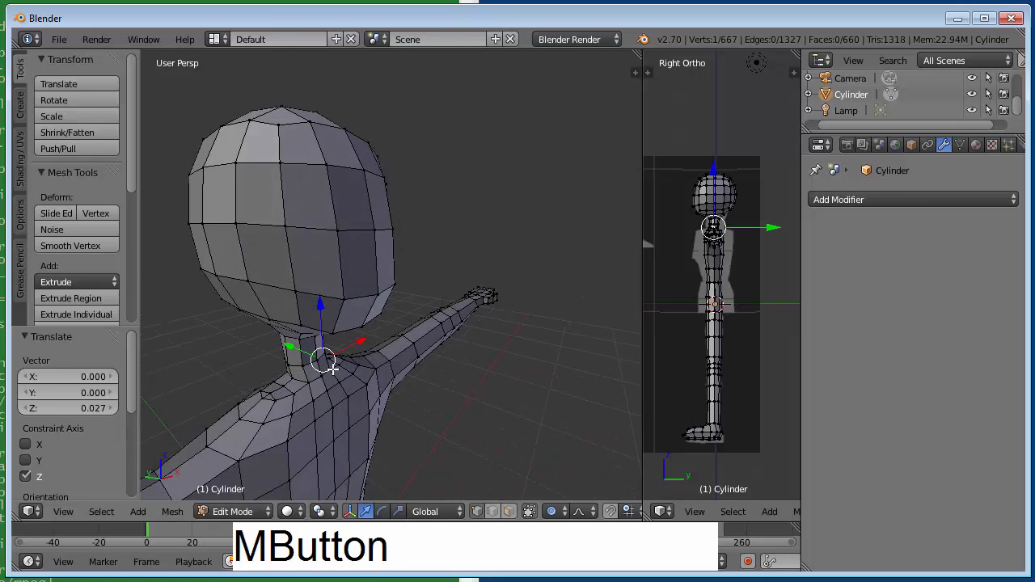
Step: Nudge the neck-base vertex on the -X side along X and lower it about 0.016 along Z
right_click(289, 375)
drag(330, 357, 325, 359)
drag(284, 325, 252, 361)
right_click(259, 393)
Step: Select the upper shoulder vertex beside the neck on the +X side and lower it about 0.032 along Z
middle_drag(423, 369, 380, 336)
right_click(393, 335)
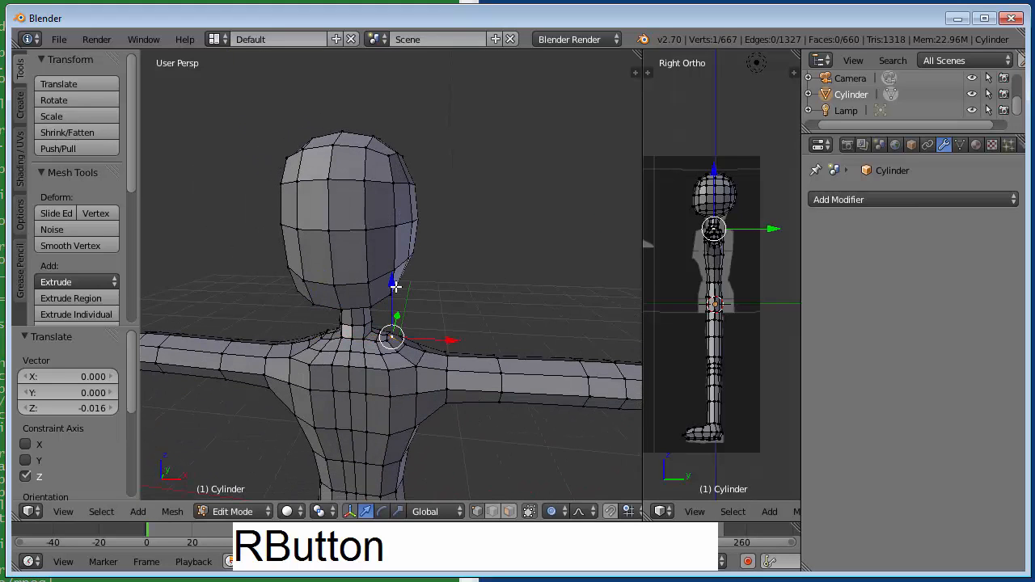
drag(395, 285, 401, 293)
scroll(396, 324, down, 6)
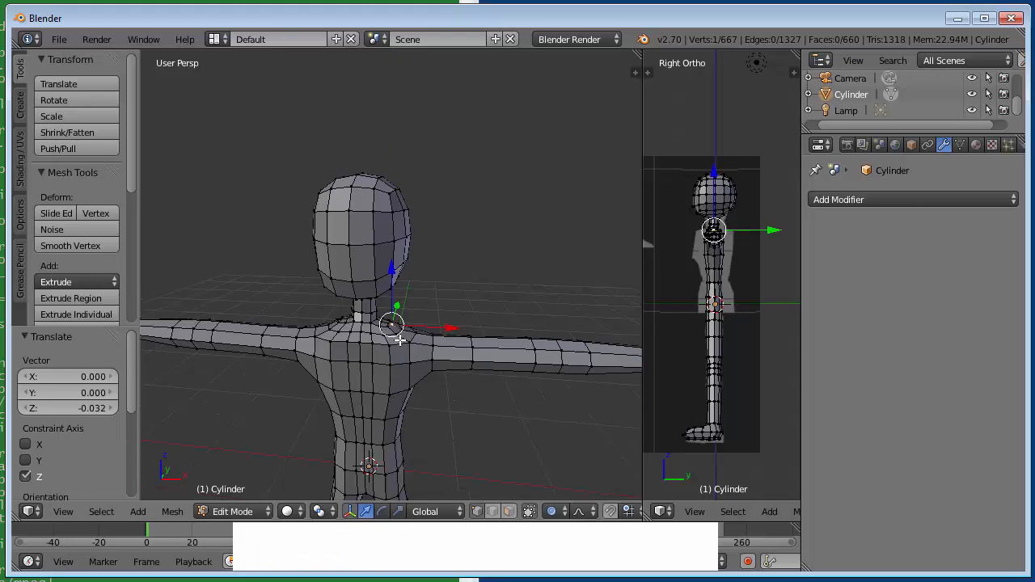